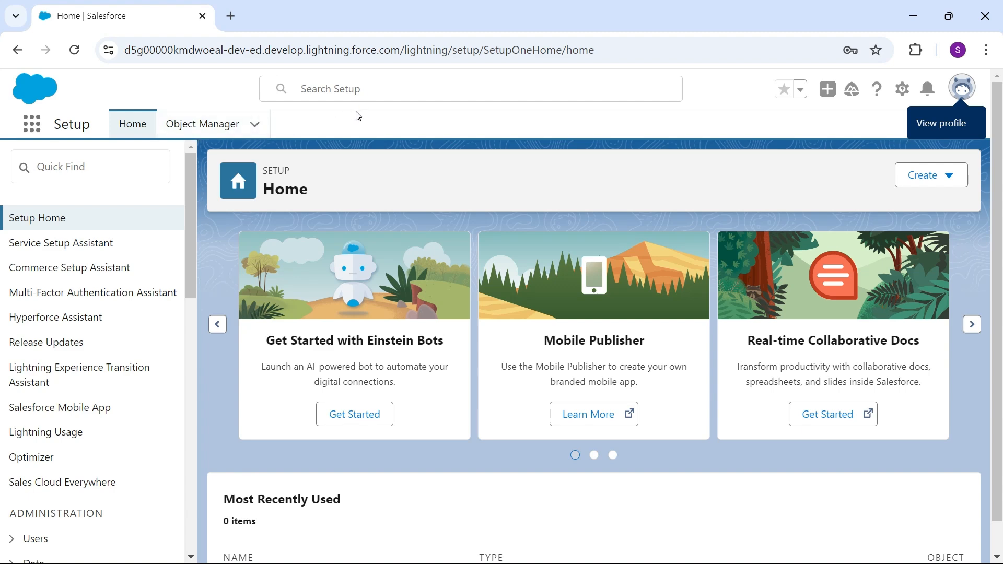
# - Open dataloader.io in a new browser tab
pyautogui.click(231, 15)
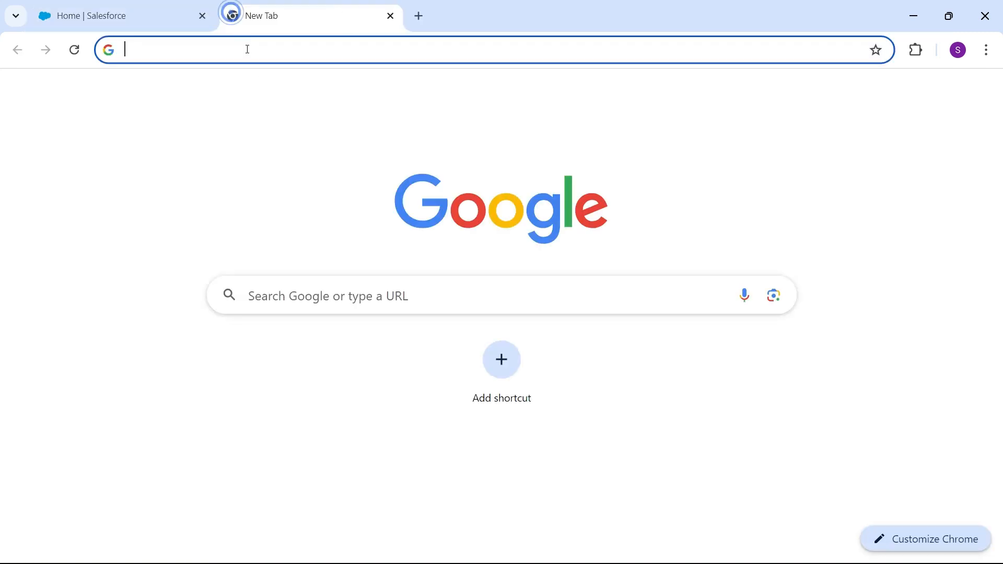
pyautogui.click(246, 47)
pyautogui.write('da')
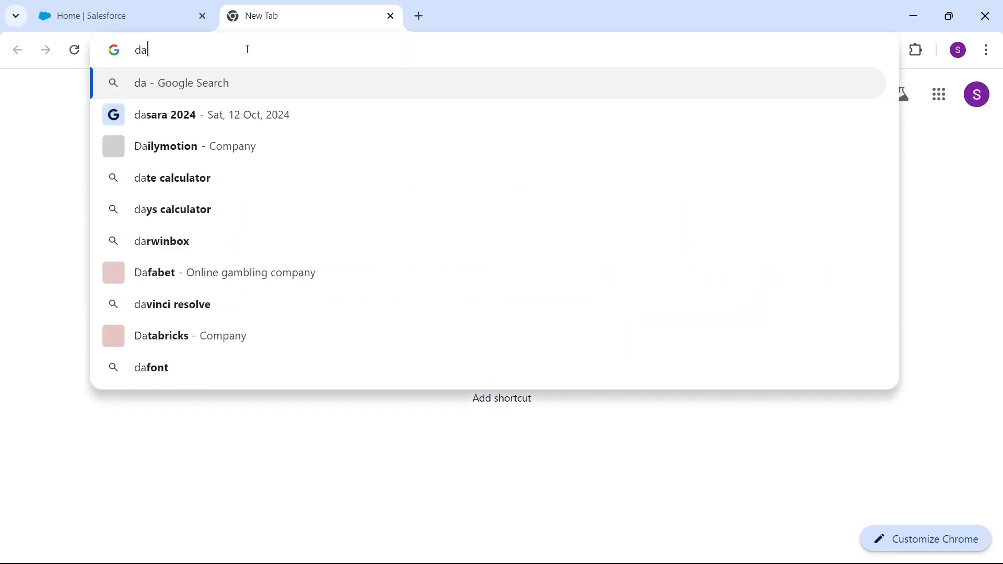
pyautogui.write('taloader')
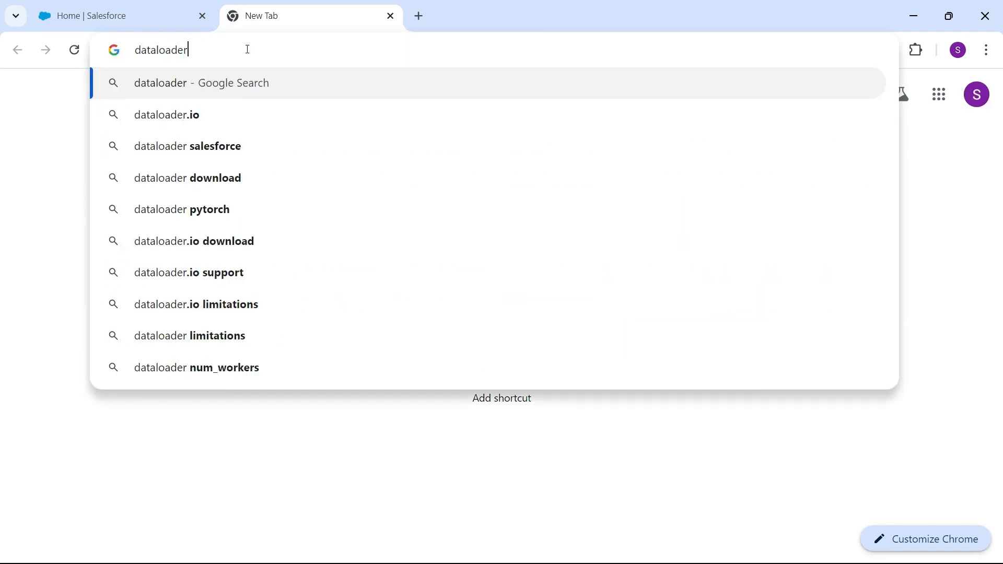
pyautogui.write('.io')
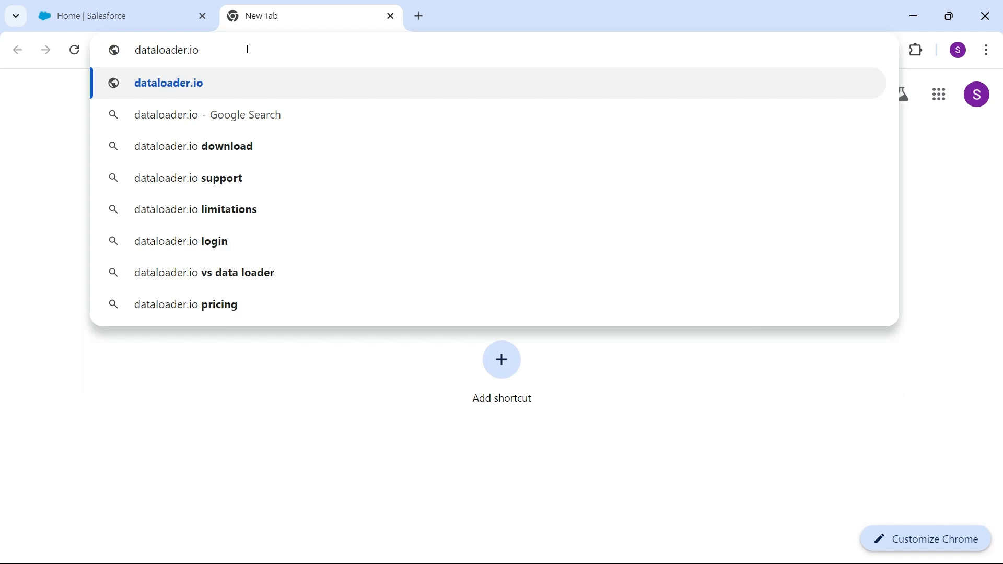
pyautogui.press('Return')
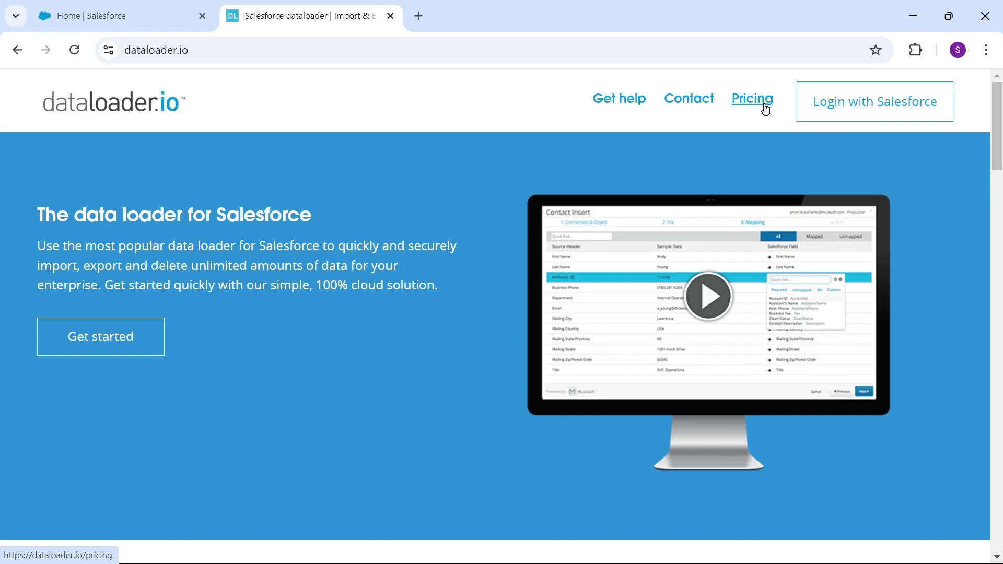
# - Start the Salesforce login for the Production environment with the Terms and Conditions accepted
pyautogui.click(866, 114)
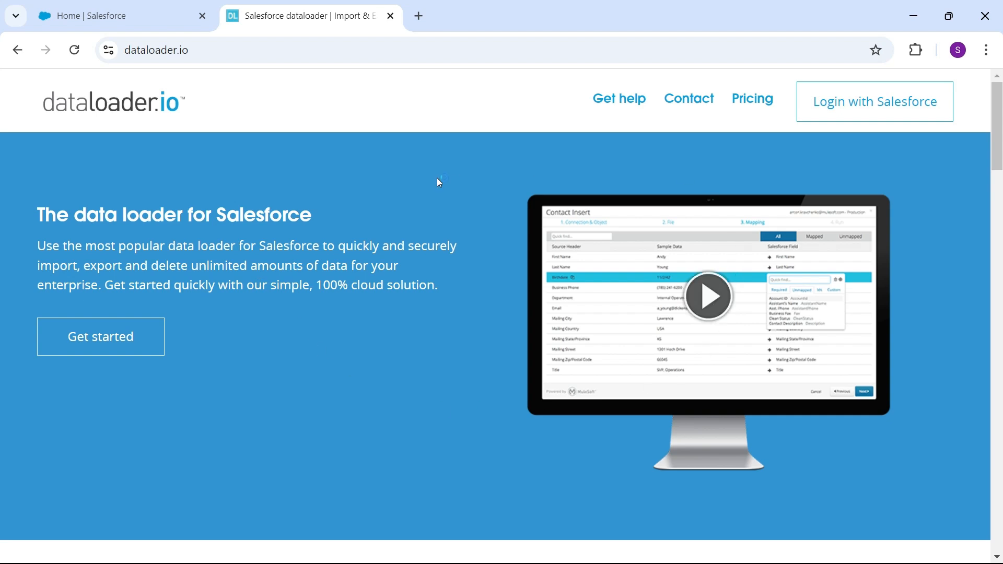
pyautogui.click(856, 105)
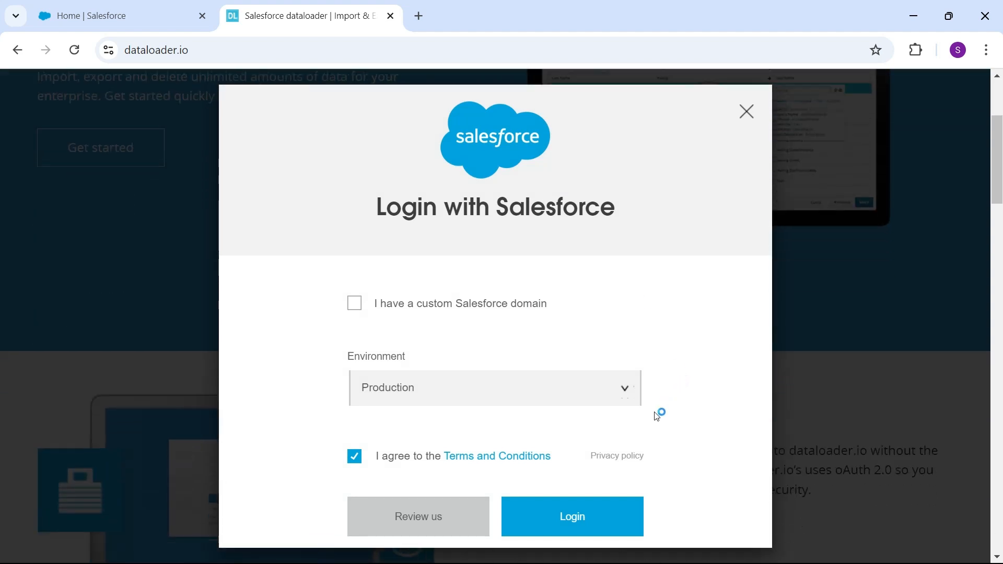
pyautogui.click(583, 521)
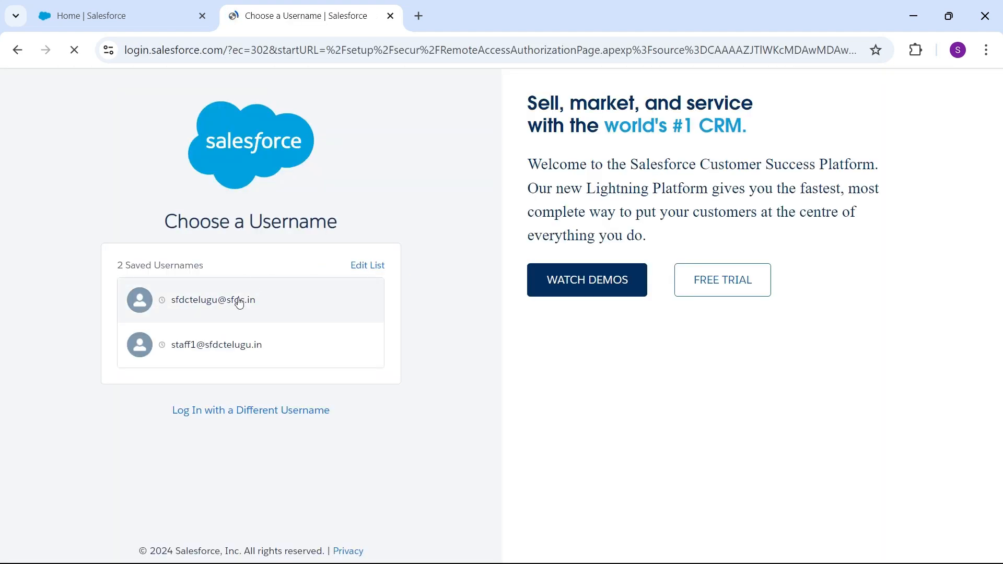
# - Log in with the first saved username and the account password, and allow dataloader.io access to Salesforce
pyautogui.click(239, 299)
pyautogui.click(240, 320)
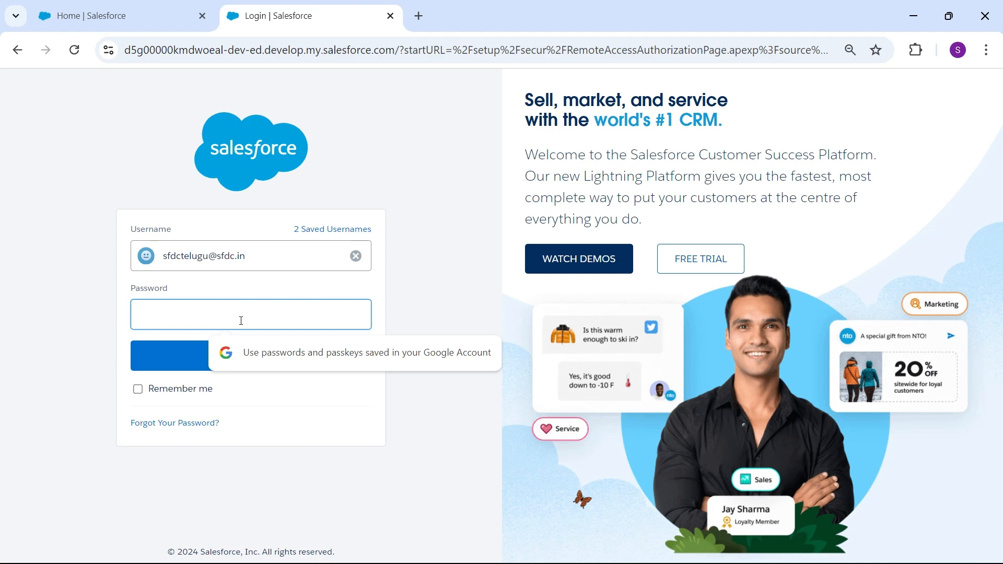
pyautogui.write('••')
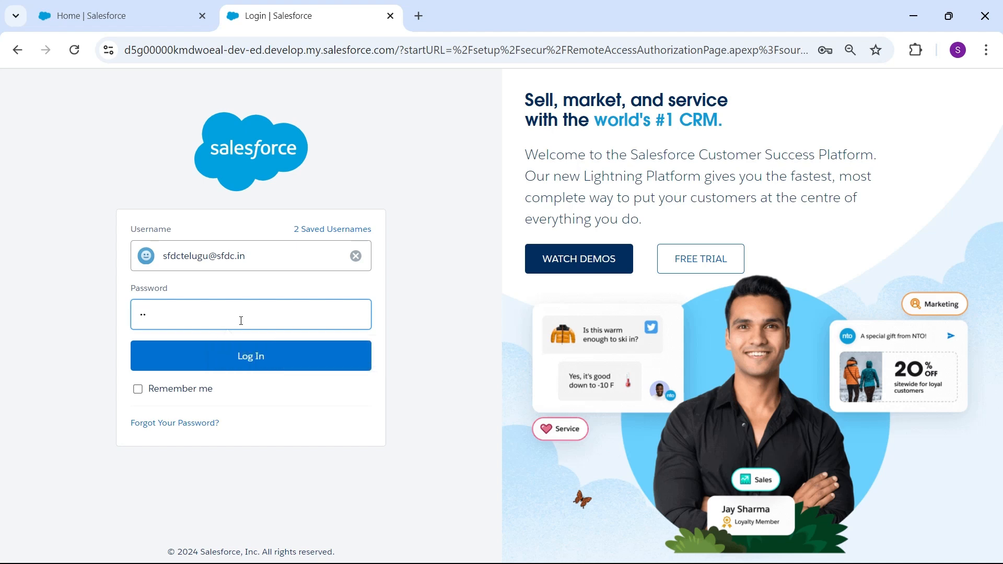
pyautogui.write('•••••••')
pyautogui.press('Return')
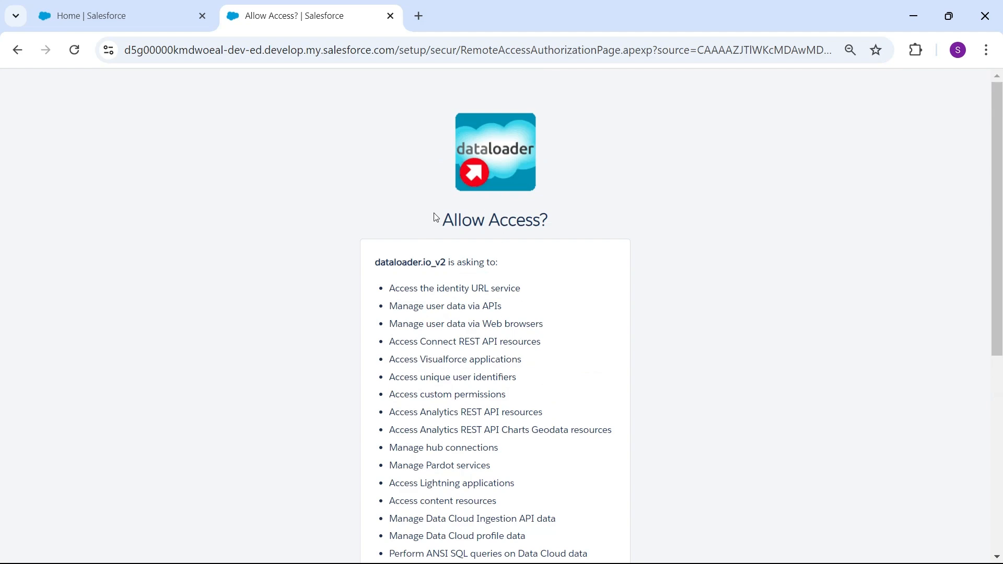
pyautogui.moveTo(998, 192); pyautogui.dragTo(999, 405)
pyautogui.click(568, 470)
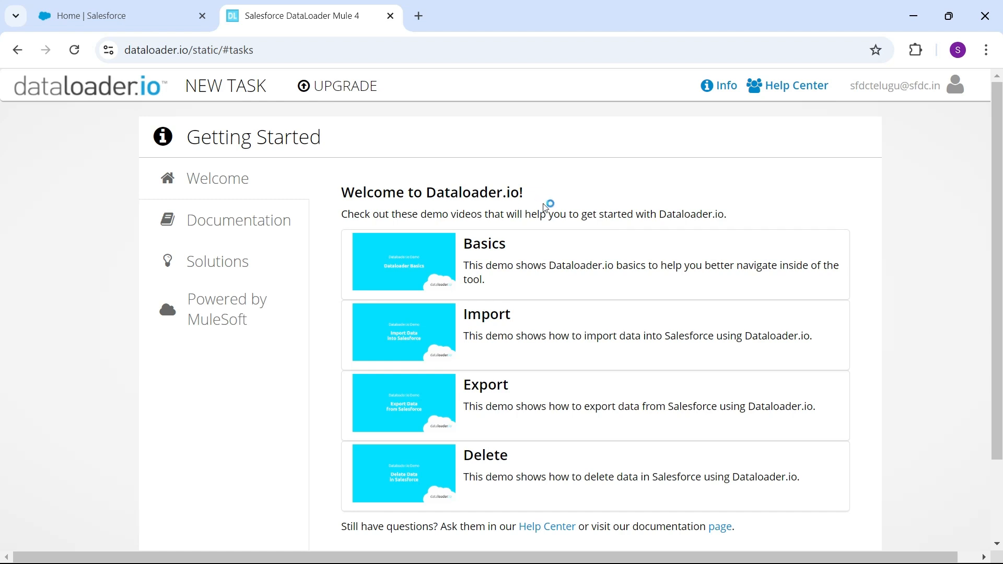
# - Look over the Basics, Import, Export and Delete demo entries on the Getting Started page
pyautogui.moveTo(1000, 200); pyautogui.dragTo(1000, 295)
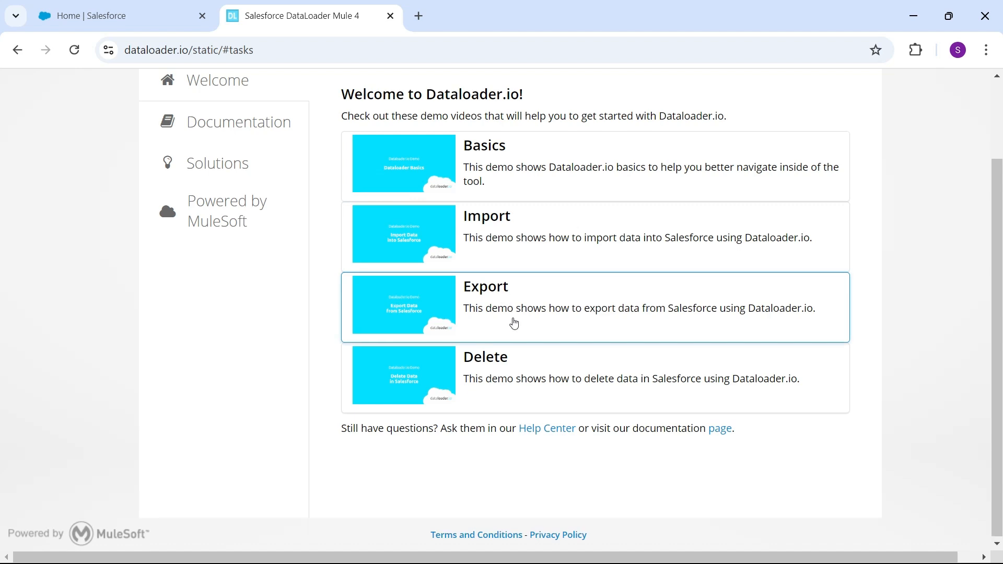
pyautogui.scroll(2, 513, 323)
pyautogui.scroll(-1, 528, 309)
pyautogui.scroll(2, 529, 311)
pyautogui.scroll(-2, 528, 311)
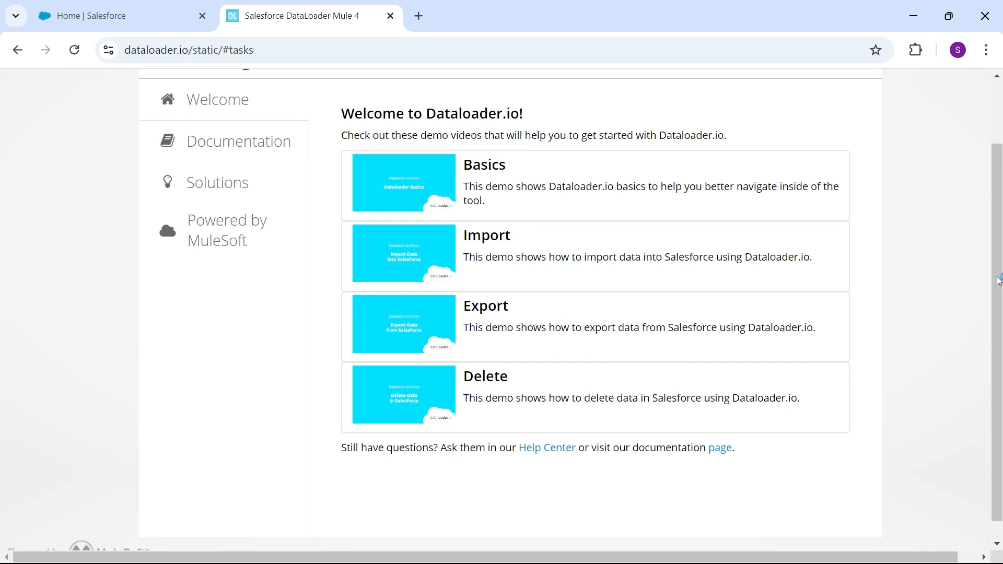
pyautogui.moveTo(1000, 276); pyautogui.dragTo(1000, 186)
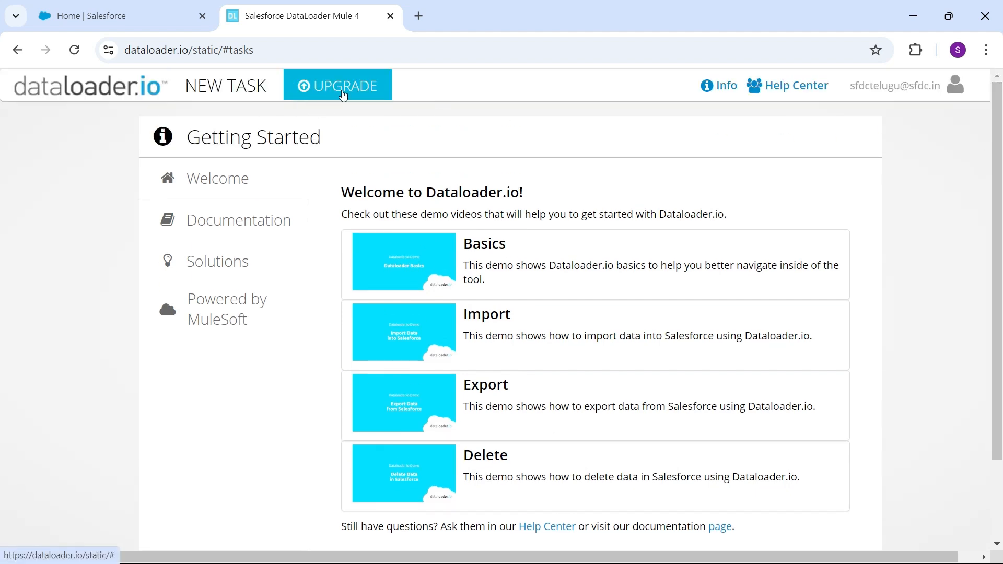
# - Review pricing and limits of the Free, Professional and Enterprise plans under the subscription upgrade, and close the comparison
pyautogui.click(343, 96)
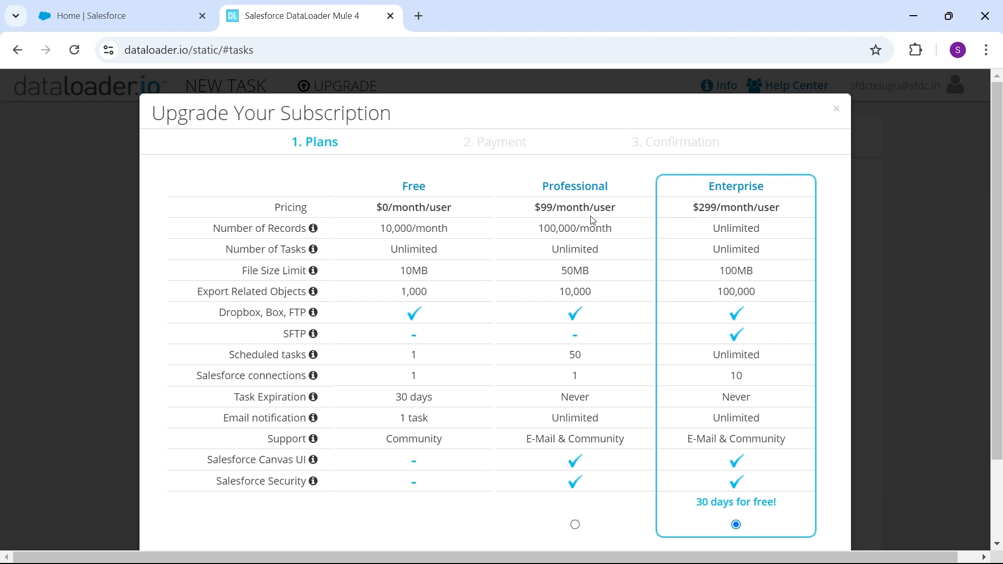
pyautogui.moveTo(537, 208); pyautogui.dragTo(558, 210)
pyautogui.click(838, 111)
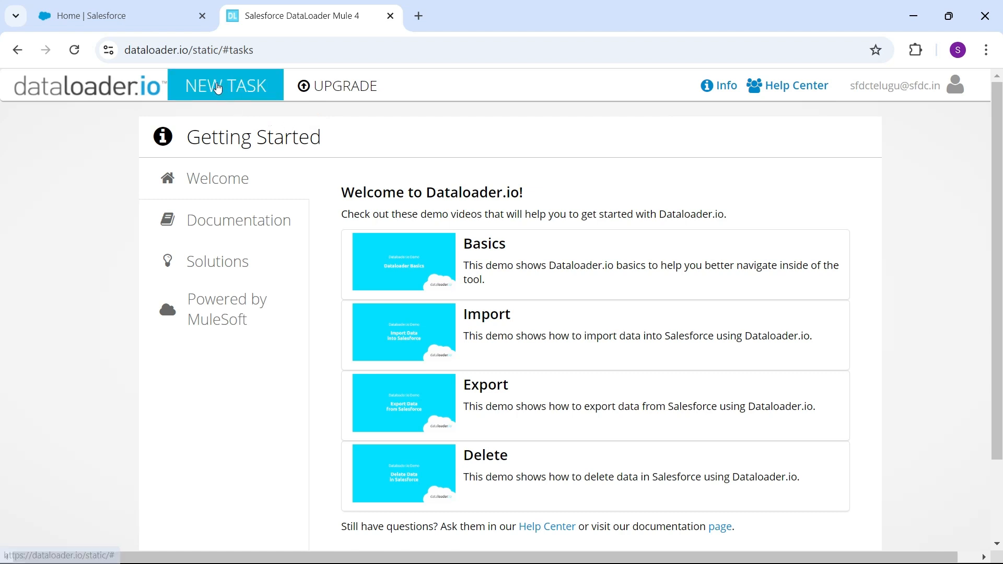
pyautogui.click(217, 86)
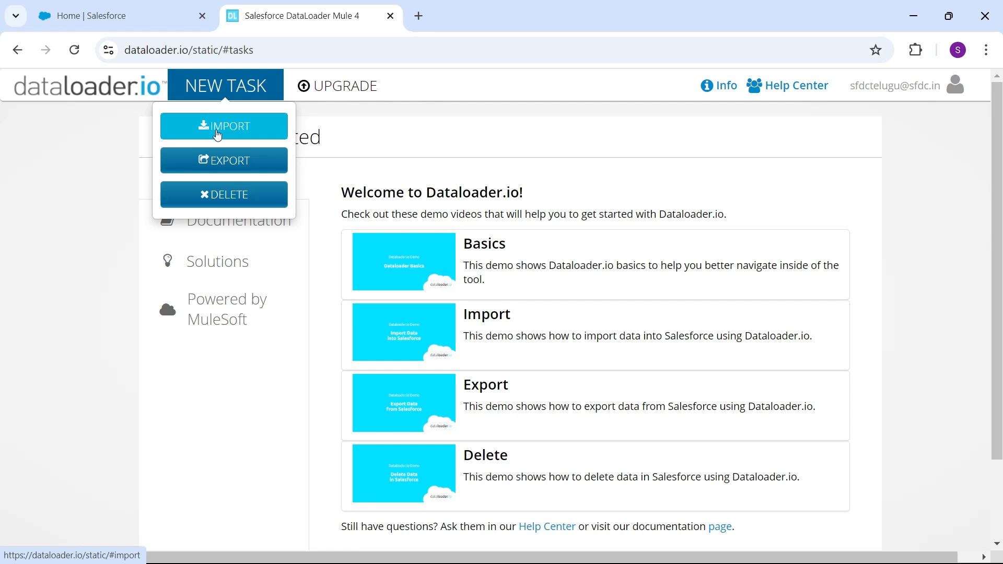
pyautogui.click(233, 134)
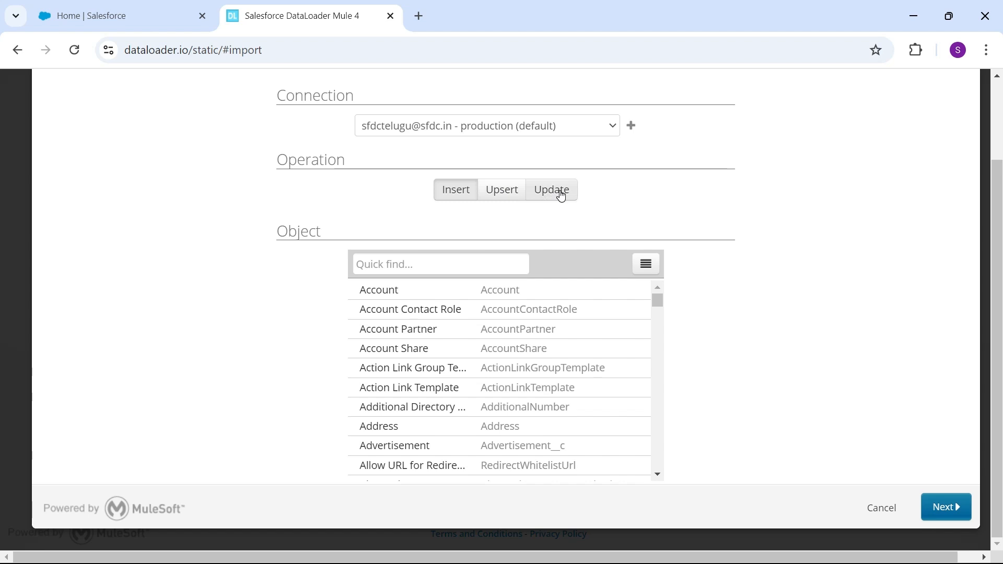
pyautogui.scroll(1, 432, 230)
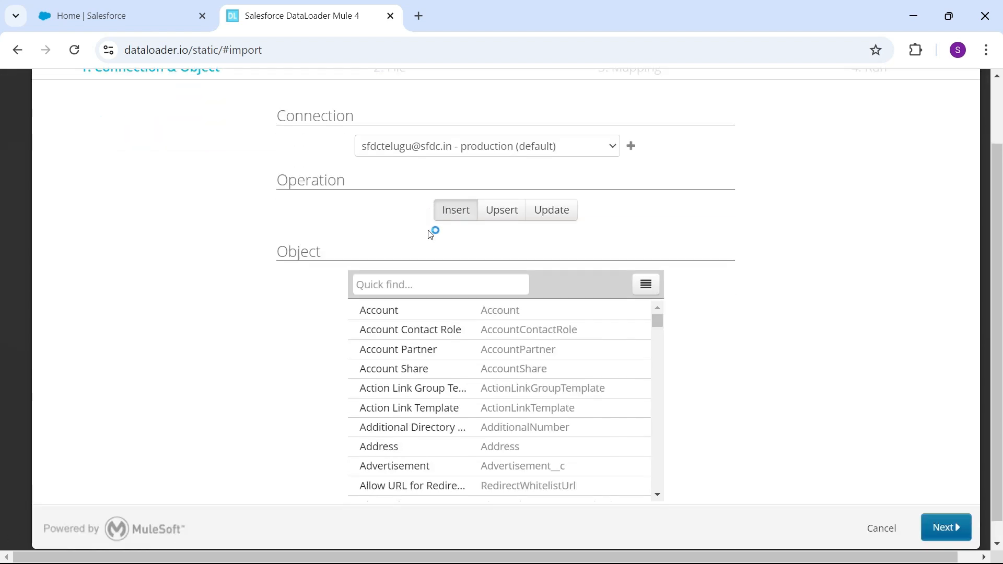
pyautogui.click(458, 213)
pyautogui.doubleClick(378, 314)
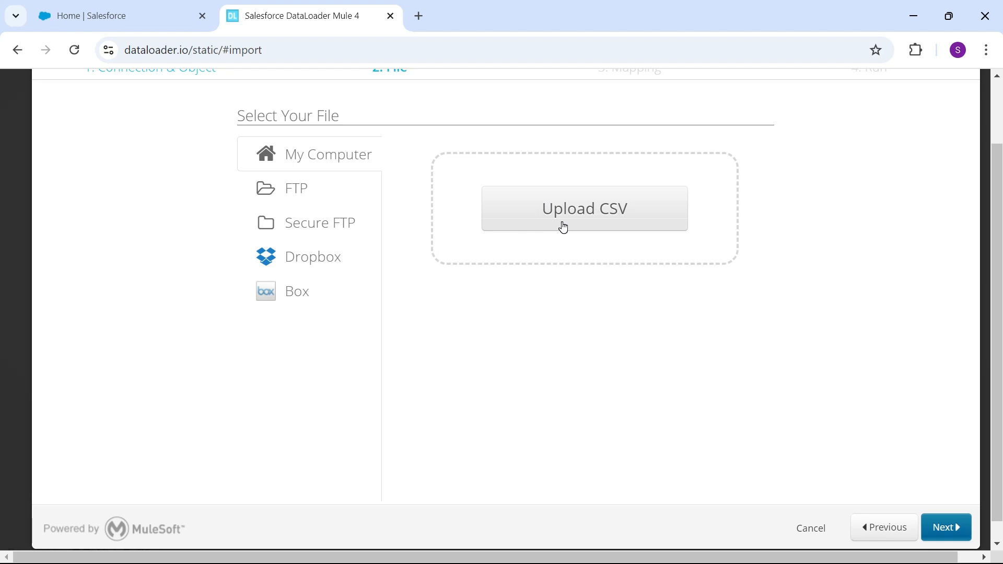
pyautogui.scroll(1, 431, 295)
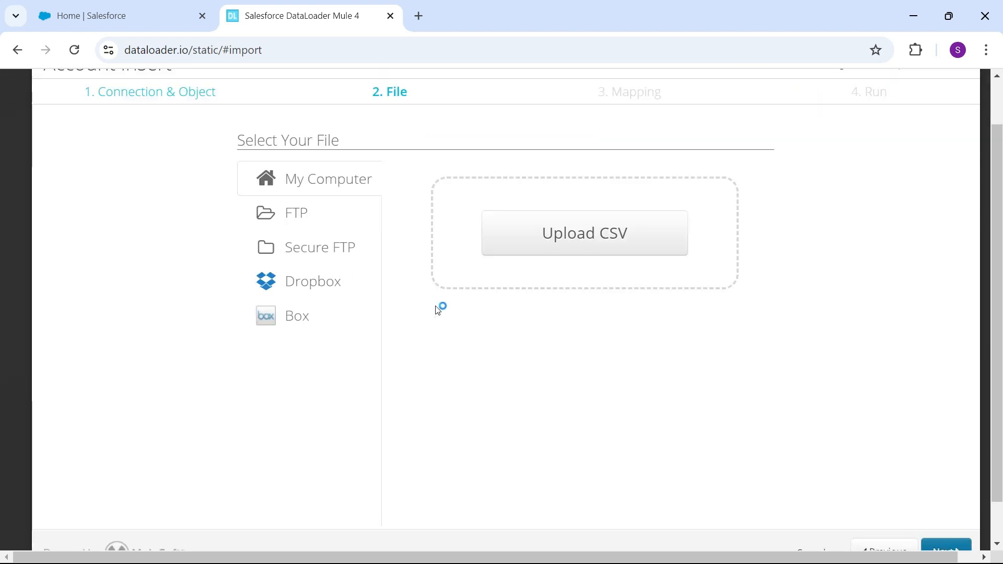
pyautogui.scroll(1, 437, 308)
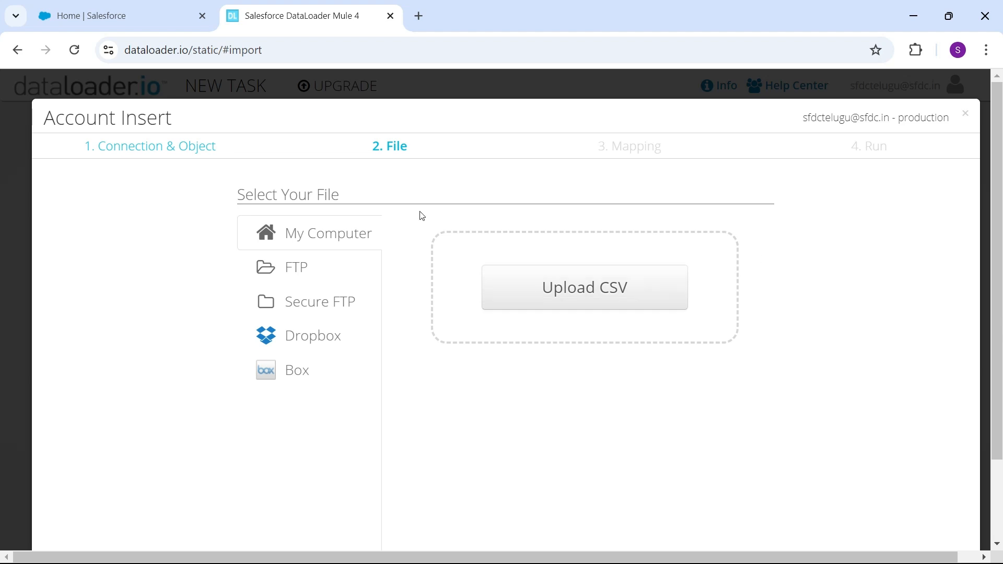
pyautogui.click(965, 113)
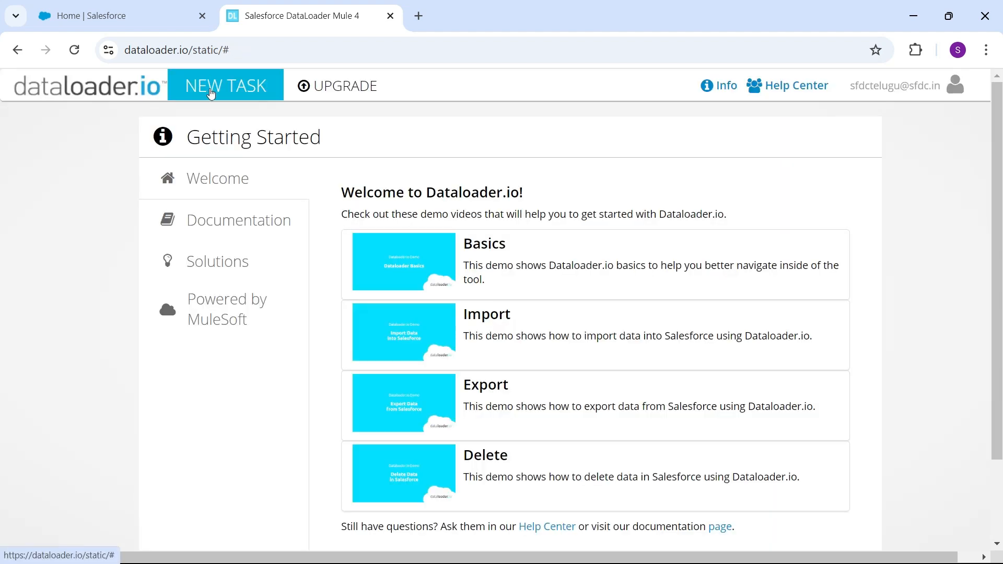
# - Create a new export task on the default production connection with Account as the object
pyautogui.click(235, 88)
pyautogui.click(225, 161)
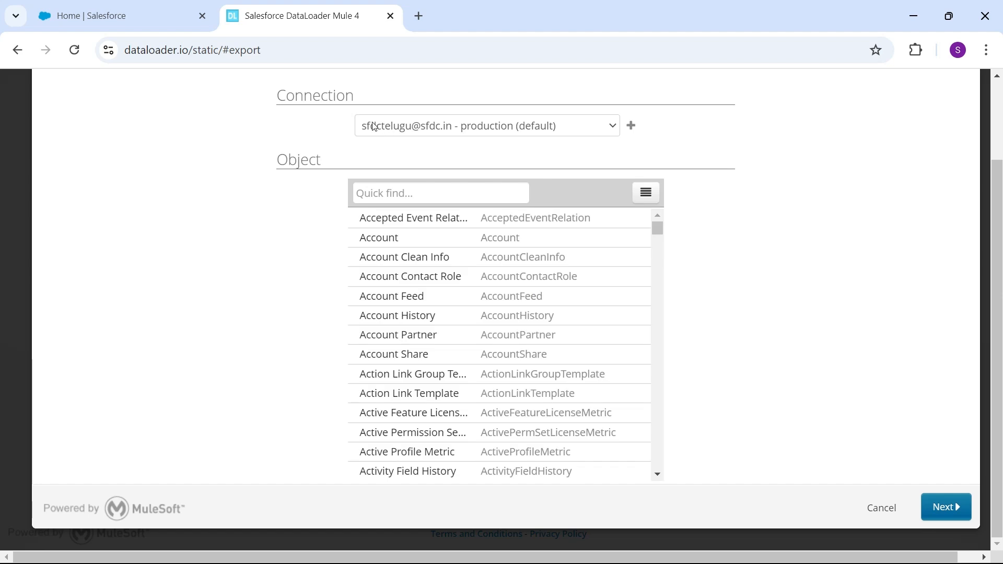
pyautogui.click(392, 239)
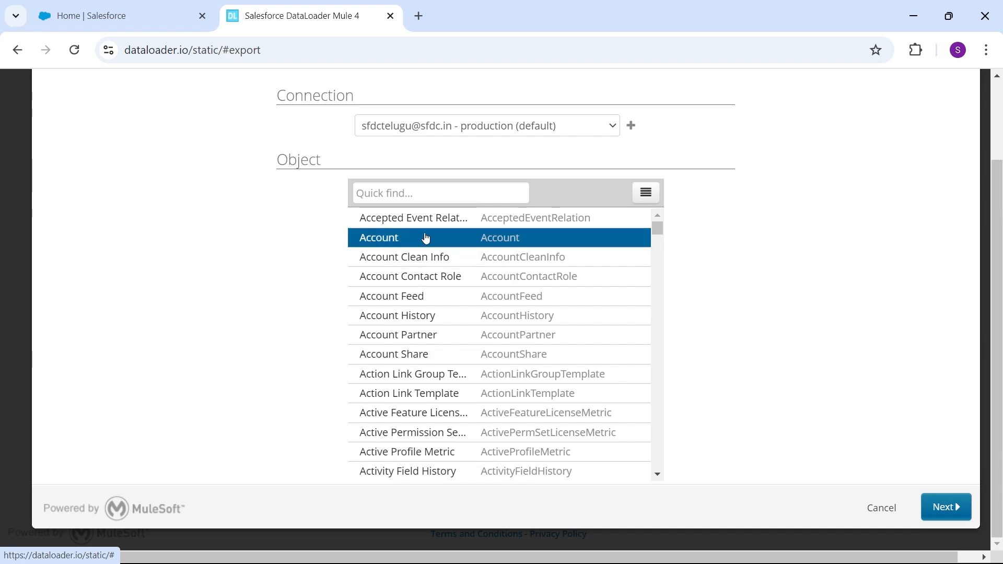
pyautogui.moveTo(657, 230)
pyautogui.mouseDown()
pyautogui.moveTo(664, 465)
pyautogui.moveTo(656, 214)
pyautogui.mouseUp()
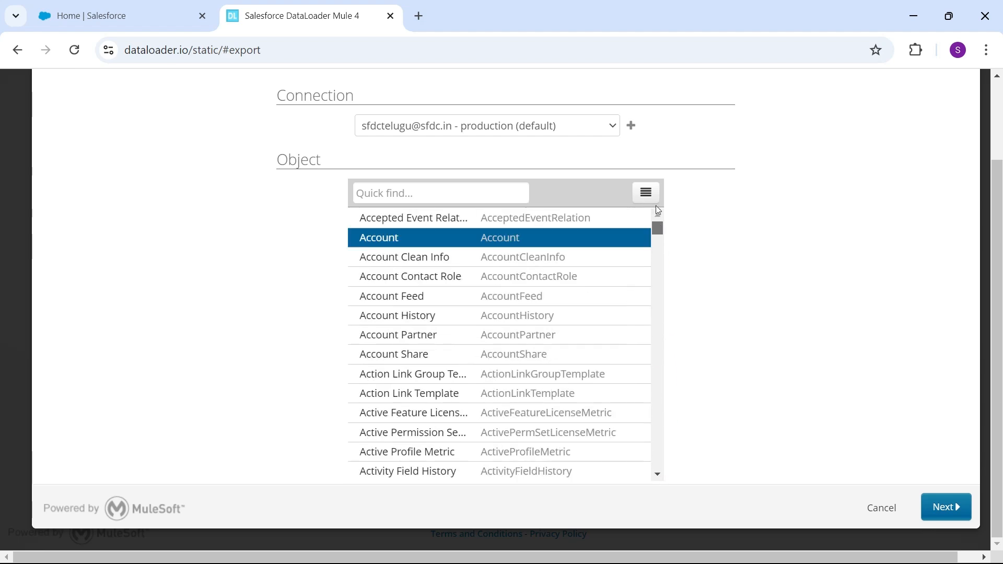
pyautogui.doubleClick(401, 236)
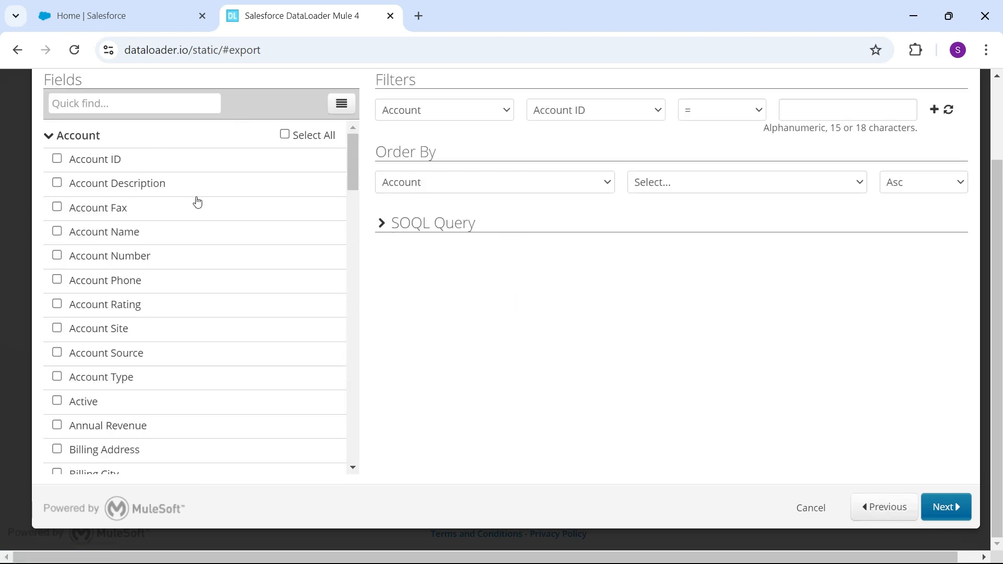
# - Expand the SOQL Query section of the Account export to inspect the generated query
pyautogui.moveTo(41, 76); pyautogui.dragTo(41, 74)
pyautogui.moveTo(55, 181)
pyautogui.mouseDown()
pyautogui.moveTo(96, 166)
pyautogui.moveTo(46, 169)
pyautogui.mouseUp()
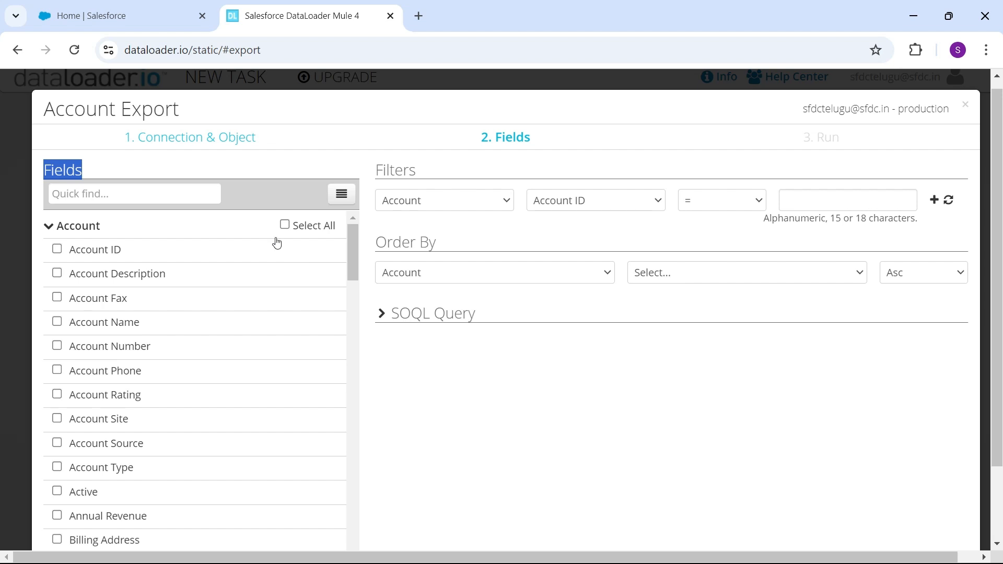
pyautogui.moveTo(69, 110); pyautogui.dragTo(184, 115)
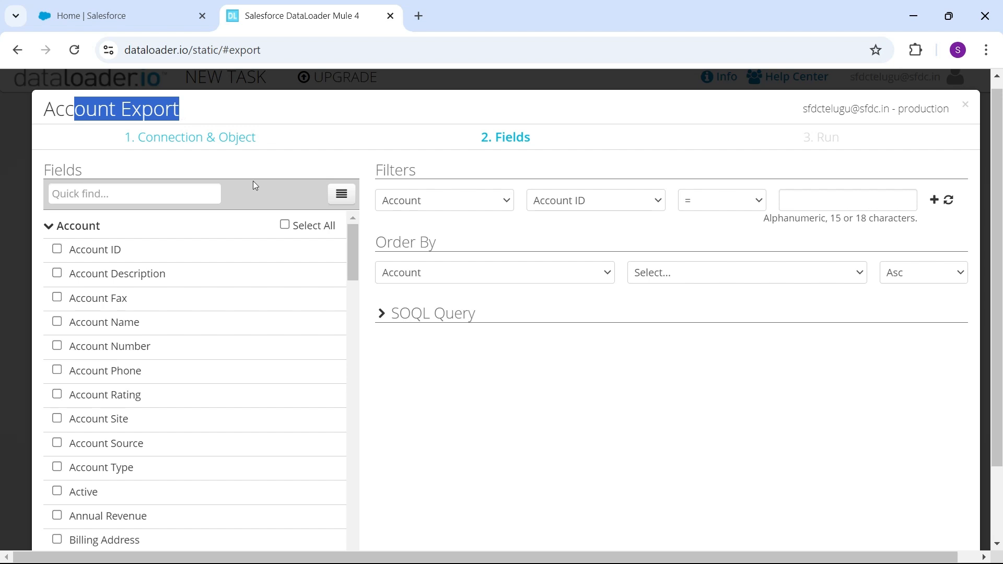
pyautogui.click(427, 314)
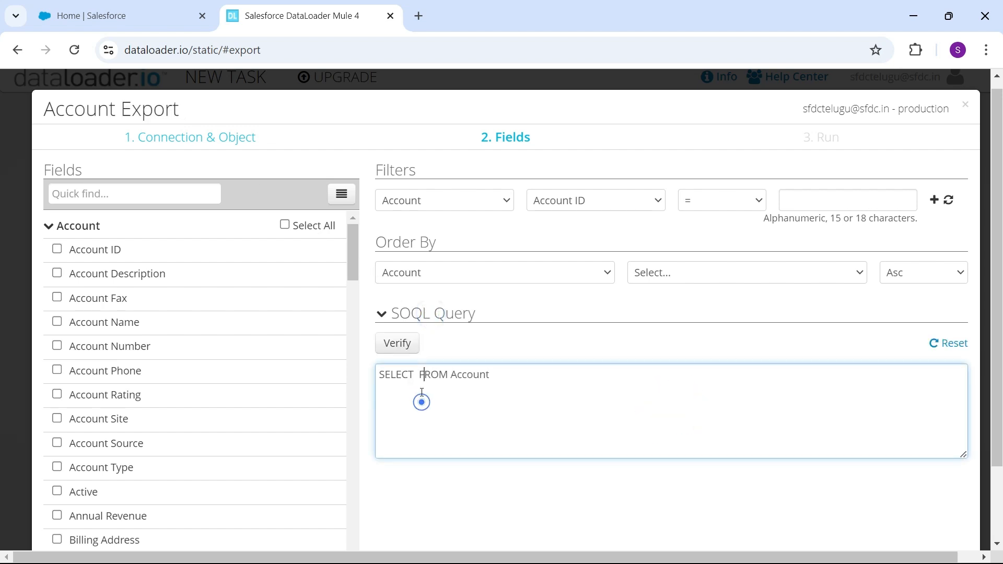
pyautogui.moveTo(510, 375); pyautogui.dragTo(430, 380)
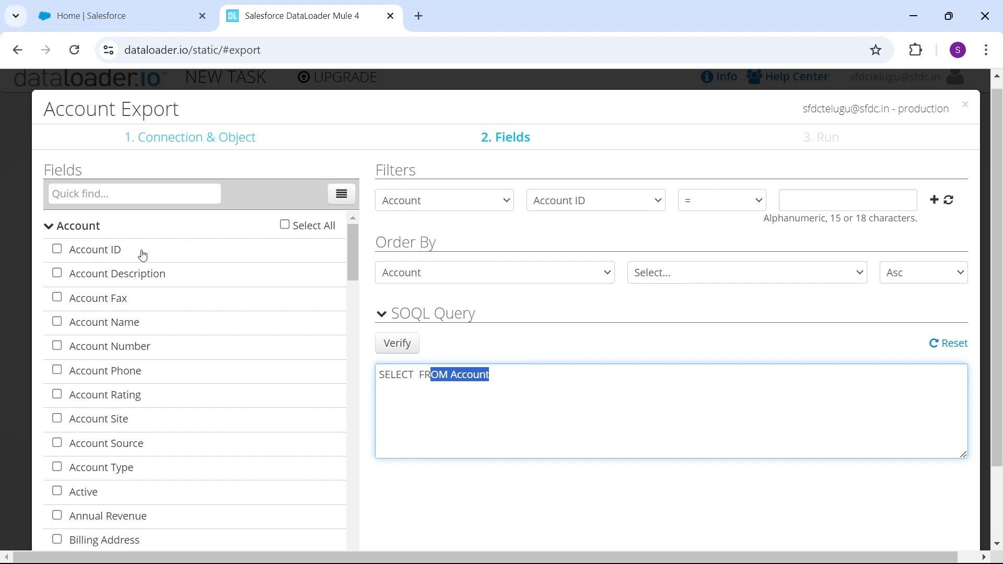
# - Filter the export fields by "account name" and select Account Name under the Account object
pyautogui.click(96, 191)
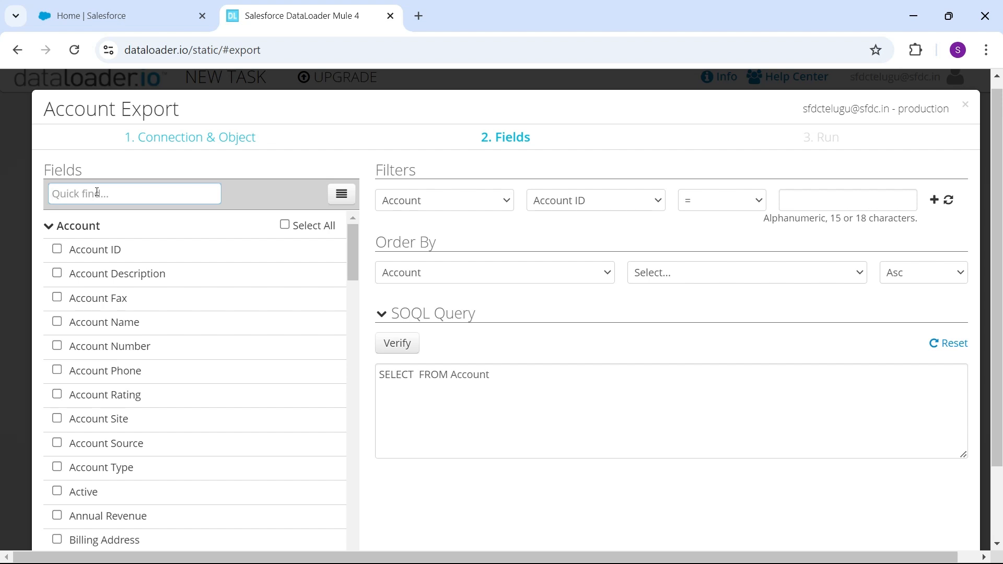
pyautogui.write('account name')
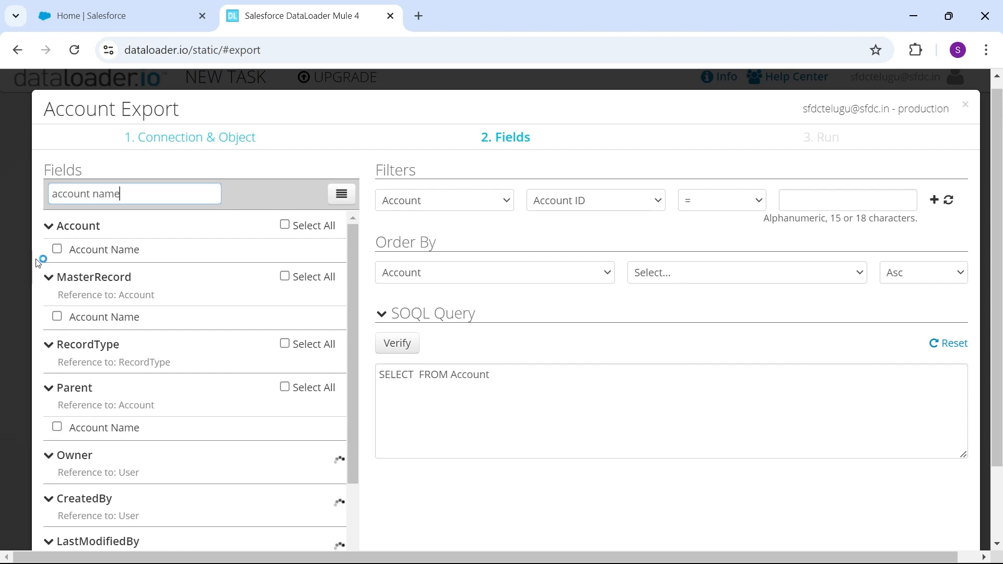
pyautogui.click(58, 250)
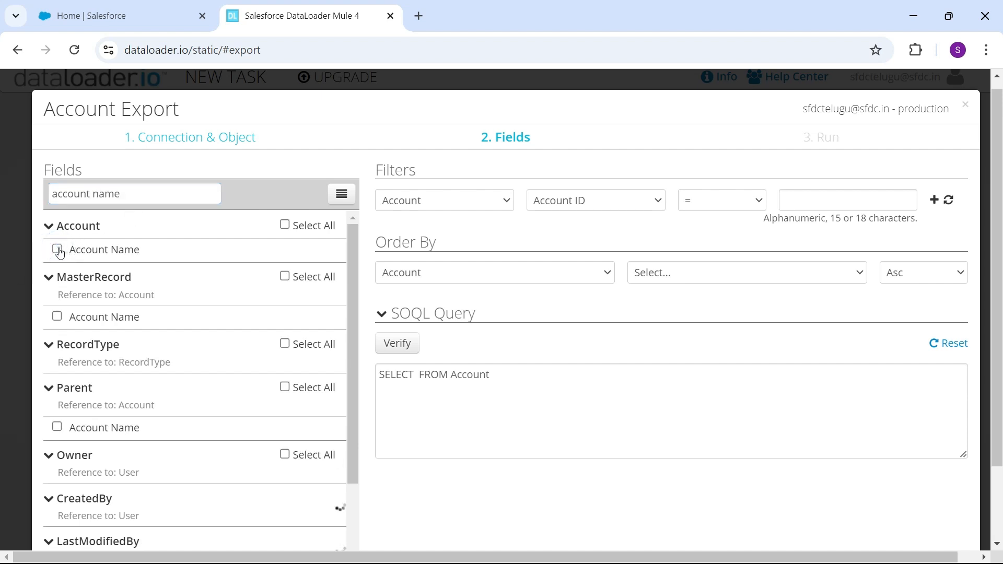
# - Find "rating" and "phone" among the export fields and select Account Rating and Account Phone under the Account object
pyautogui.tripleClick(128, 196)
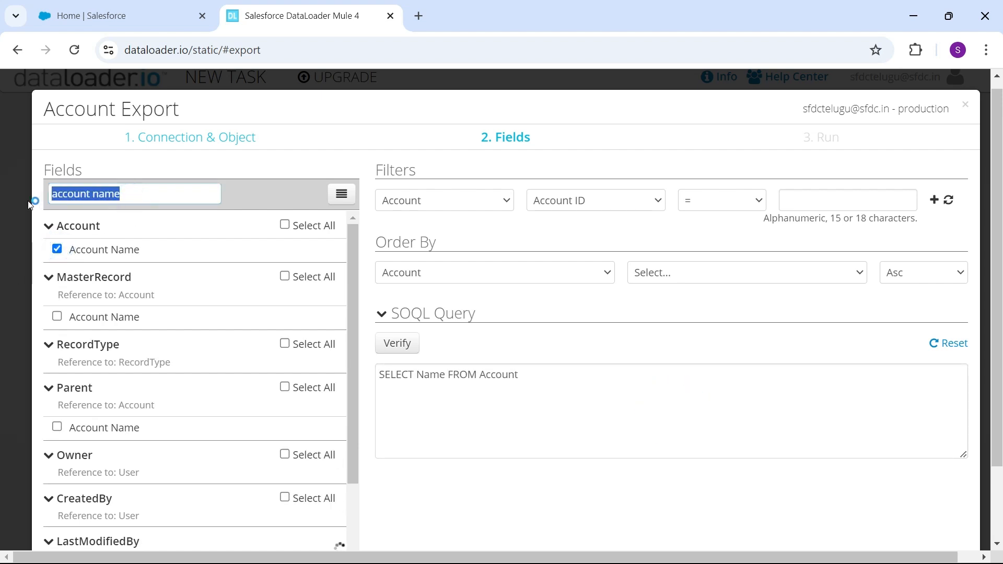
pyautogui.write('rating')
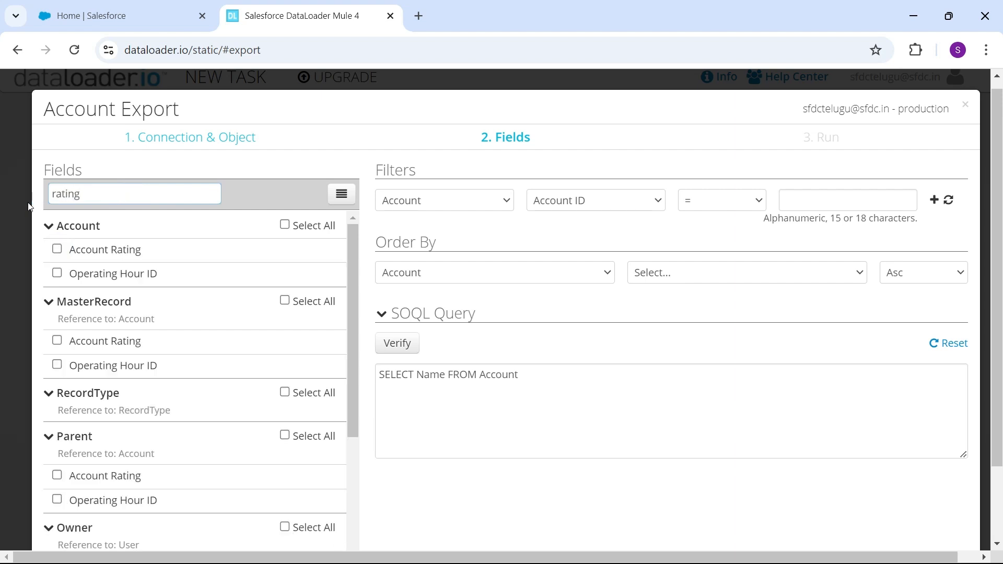
pyautogui.click(57, 248)
pyautogui.tripleClick(99, 193)
pyautogui.write('phone')
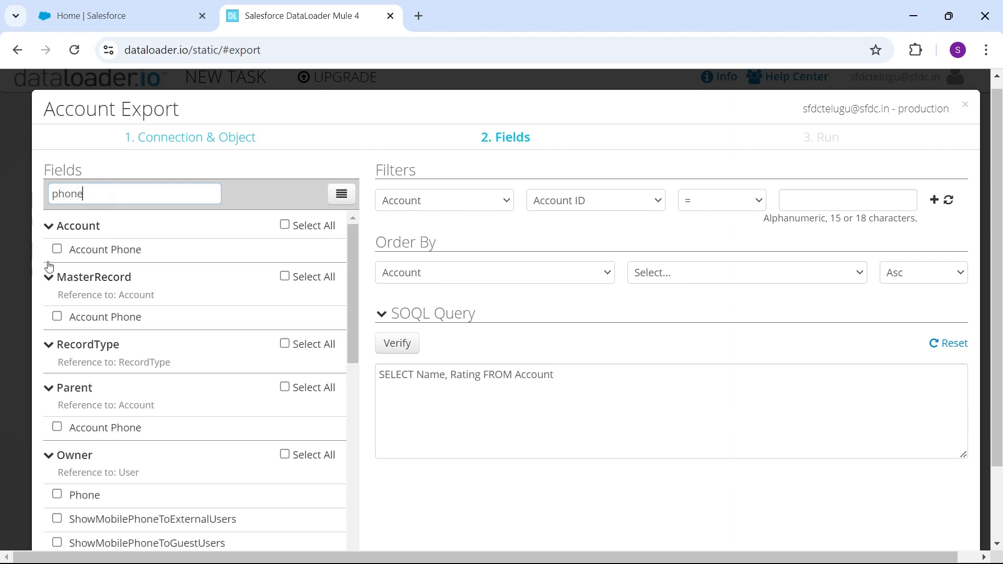
pyautogui.click(58, 249)
pyautogui.click(57, 249)
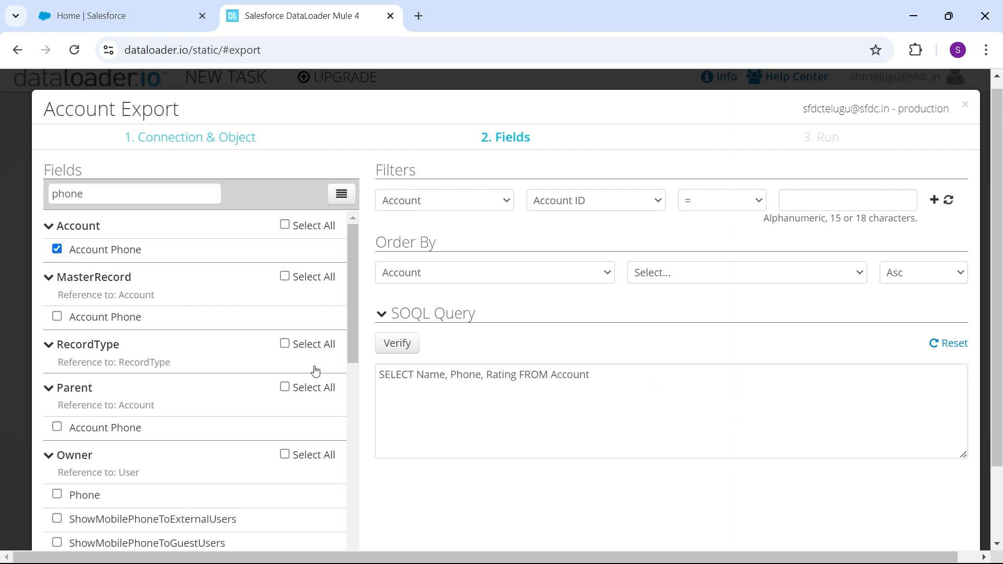
# - Add Industry after Rating in the SOQL query, verify the query and proceed to the run summary
pyautogui.click(518, 376)
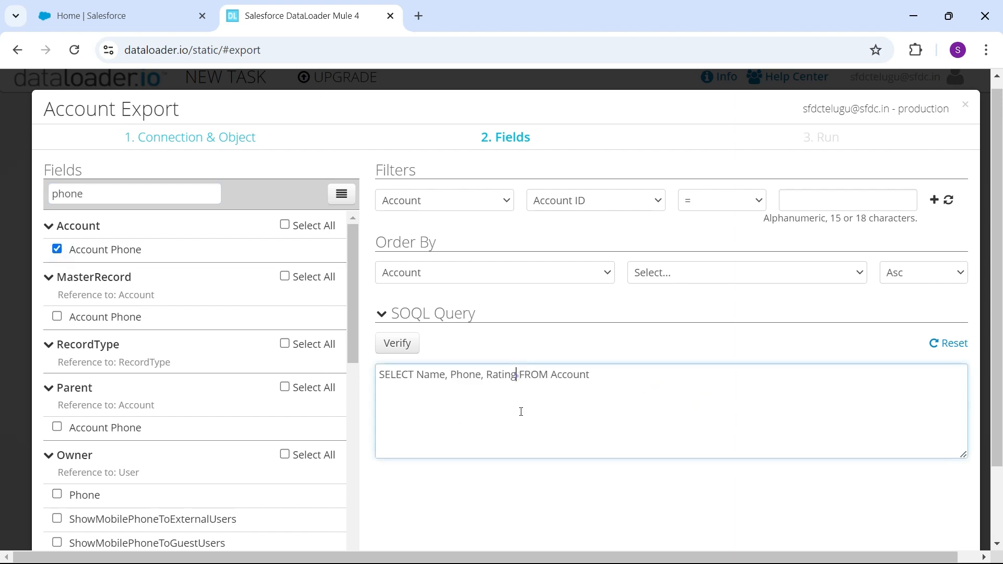
pyautogui.write(',')
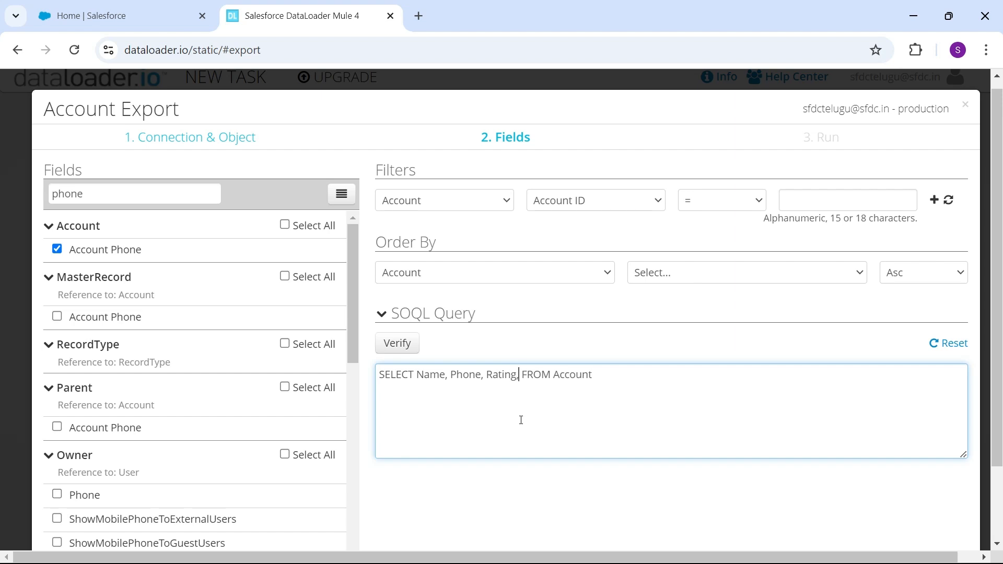
pyautogui.write(' Indu ')
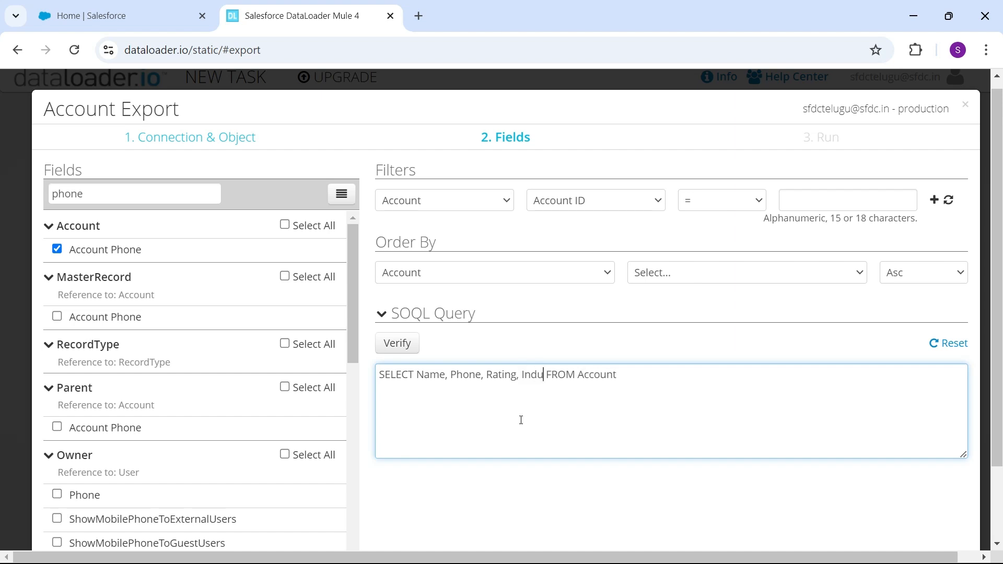
pyautogui.write('stry')
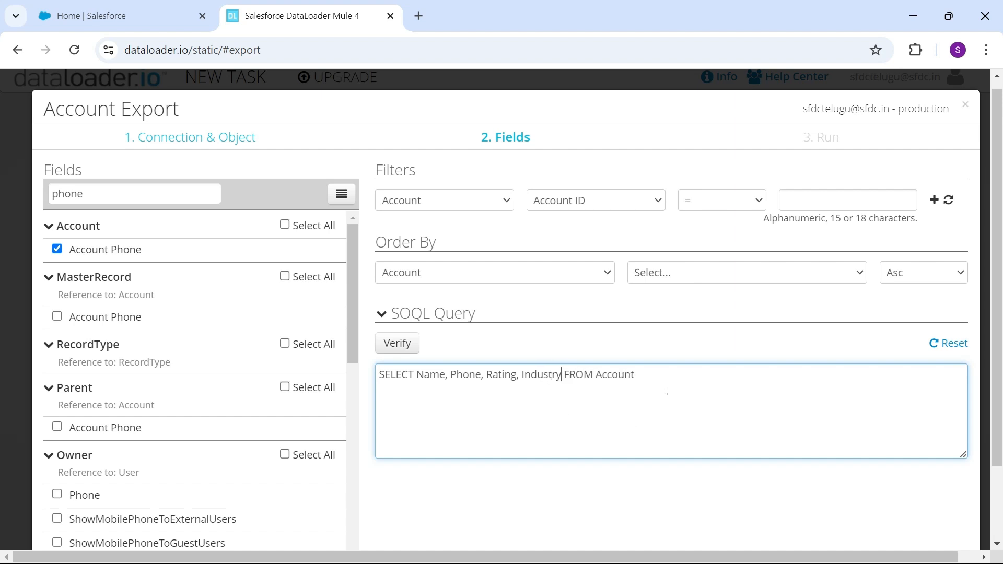
pyautogui.click(519, 394)
pyautogui.scroll(-2, 999, 318)
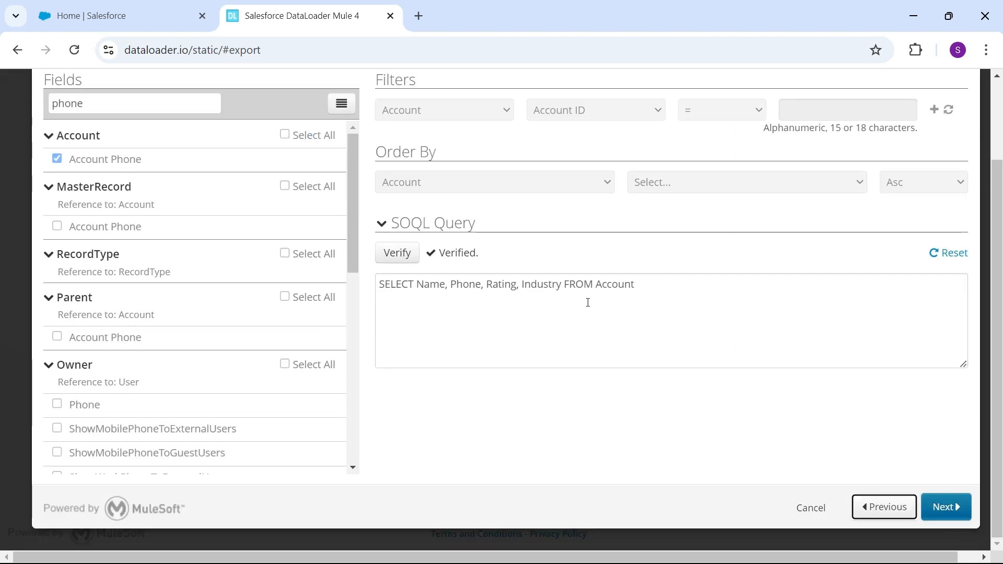
pyautogui.click(400, 253)
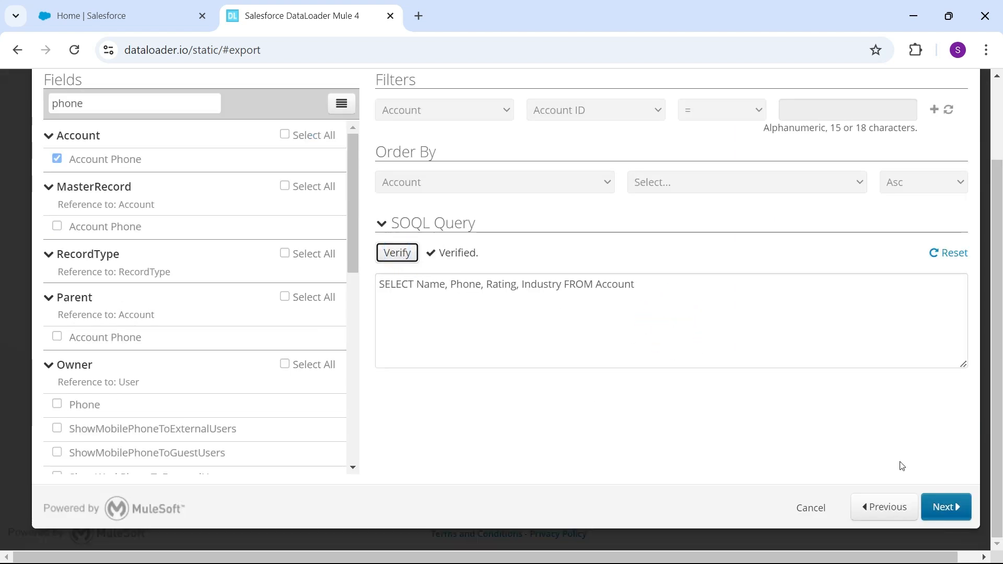
pyautogui.click(955, 502)
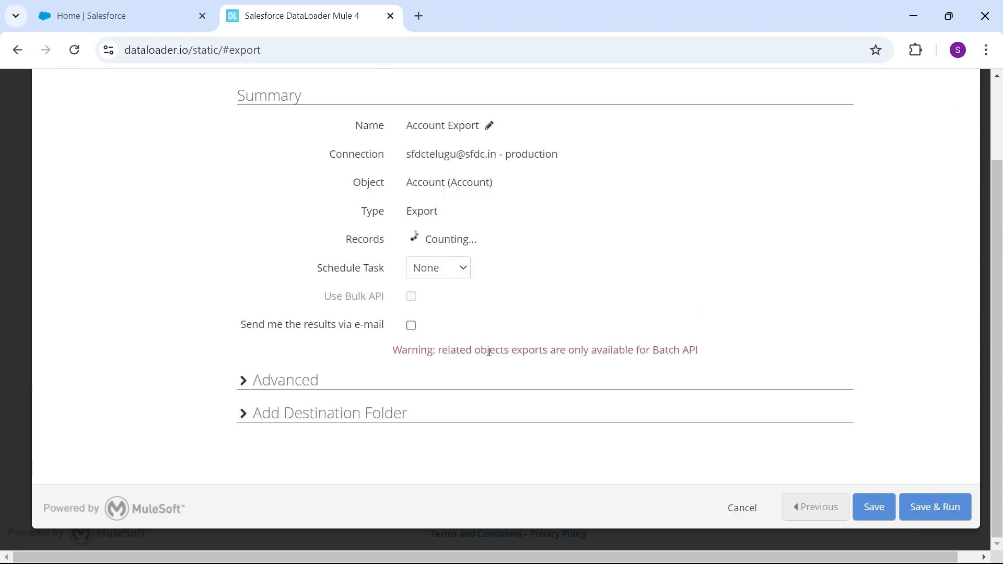
# - Review the connection, object, type and record count in the Account export's run summary
pyautogui.scroll(2, 497, 293)
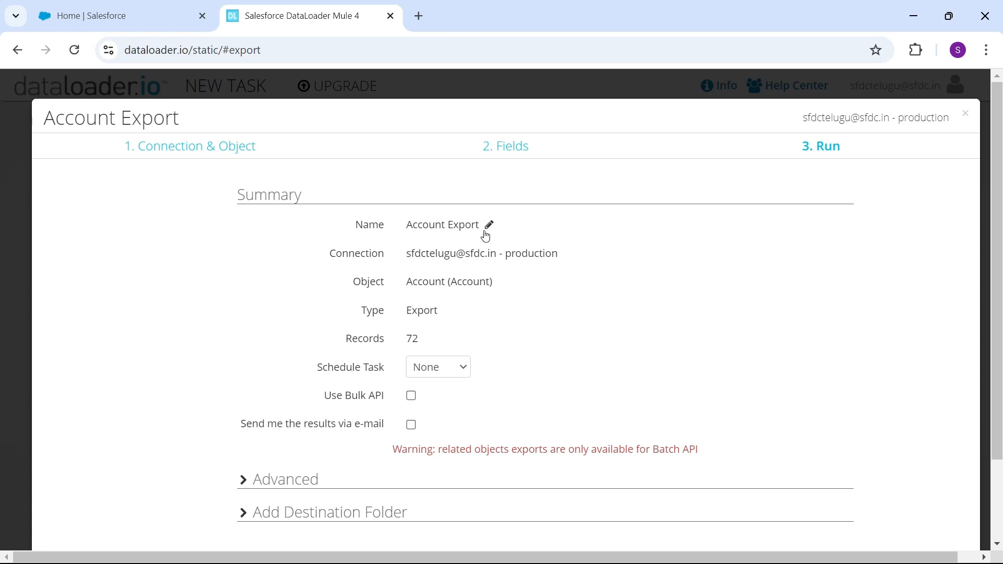
pyautogui.moveTo(458, 255); pyautogui.dragTo(485, 253)
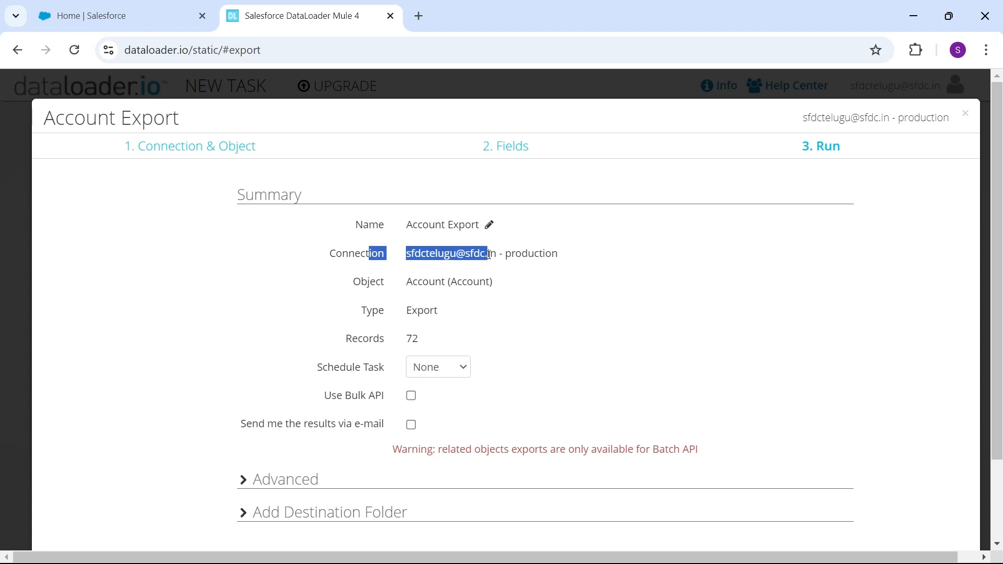
pyautogui.click(486, 254)
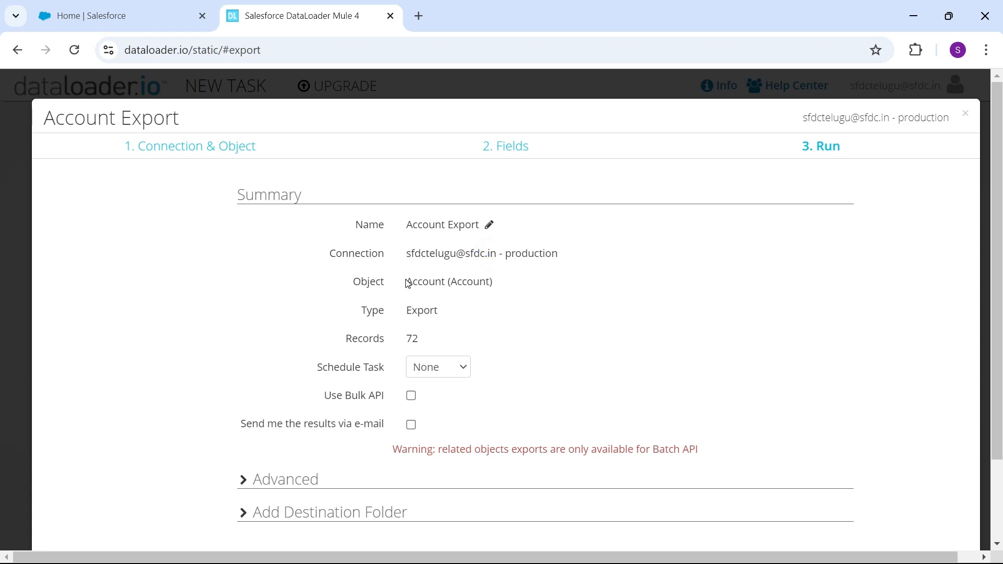
pyautogui.moveTo(407, 280); pyautogui.dragTo(515, 290)
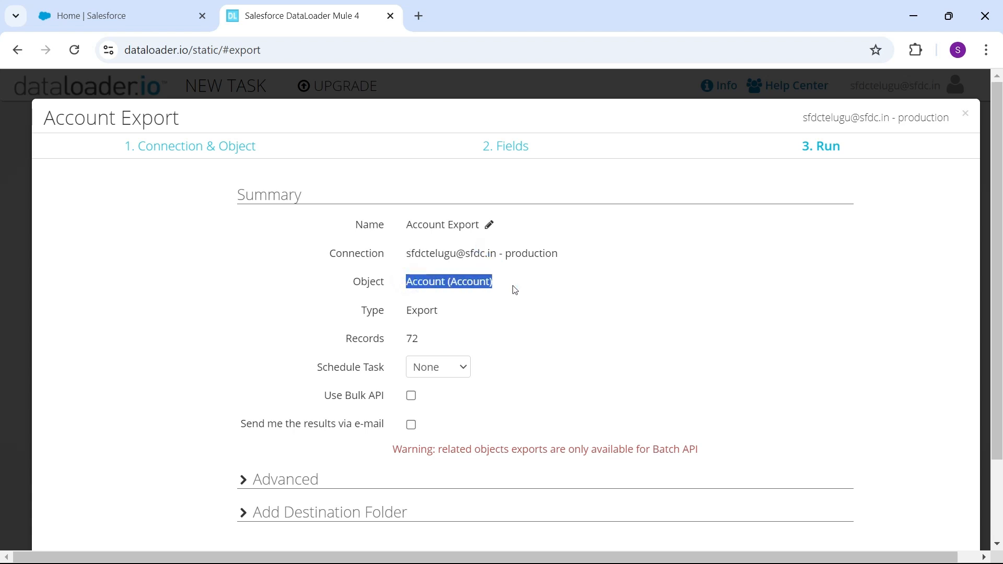
pyautogui.moveTo(362, 314); pyautogui.dragTo(395, 313)
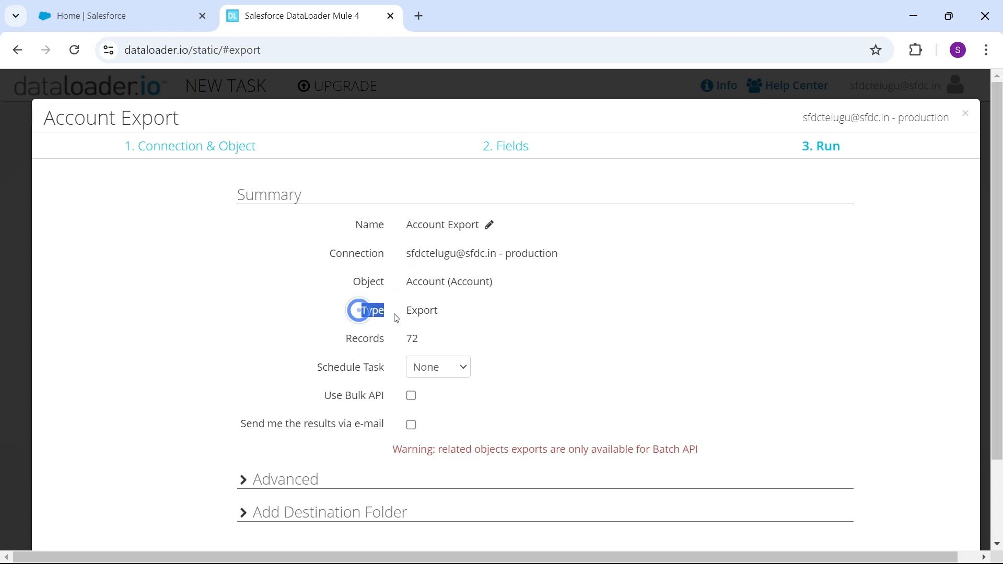
pyautogui.click(438, 308)
pyautogui.click(437, 308)
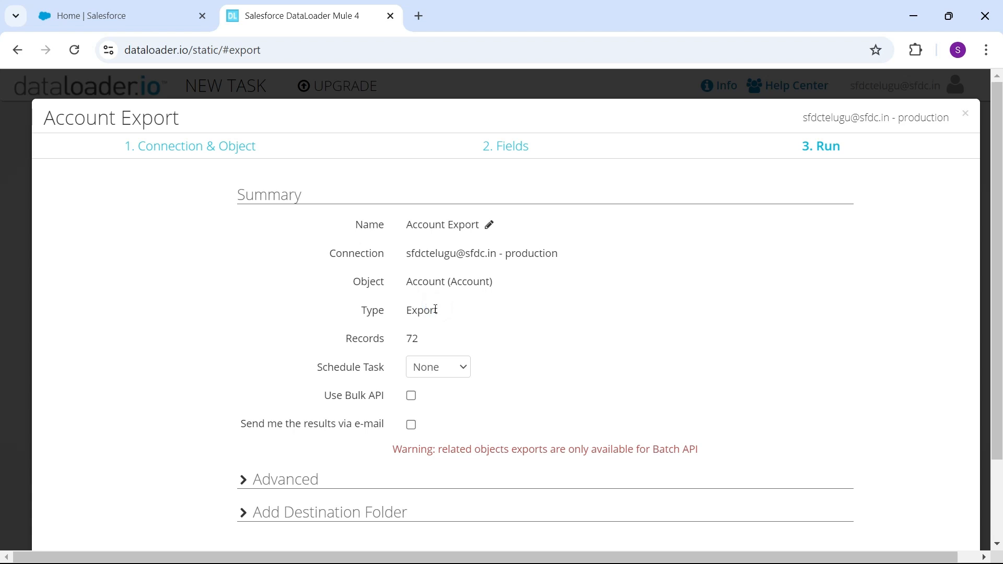
pyautogui.moveTo(405, 312); pyautogui.dragTo(425, 311)
pyautogui.click(447, 313)
pyautogui.doubleClick(424, 336)
# - Inspect the schedule frequencies for the Account export, try to schedule it hourly, and dismiss the subscription upgrade offer
pyautogui.moveTo(318, 368); pyautogui.dragTo(383, 371)
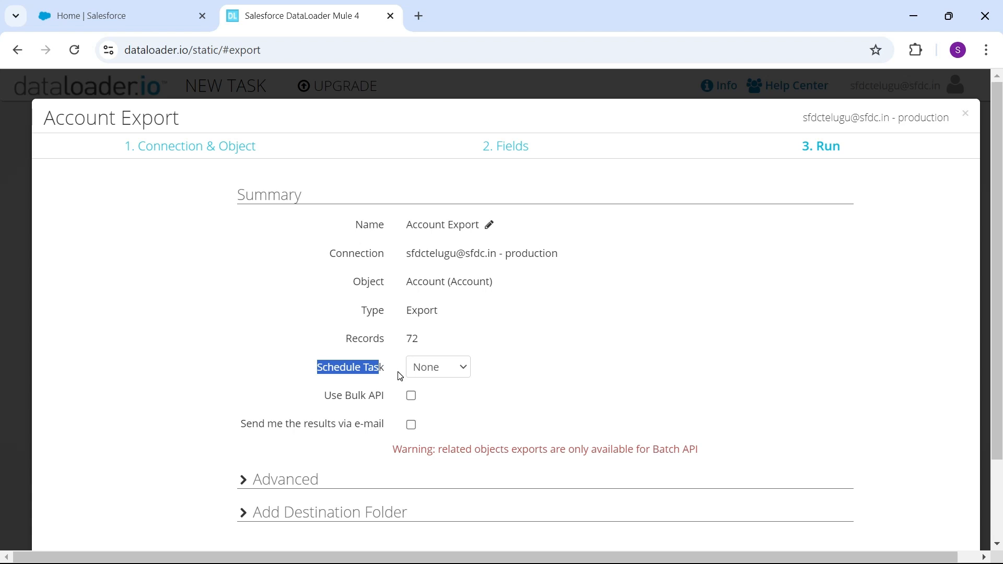
pyautogui.click(543, 348)
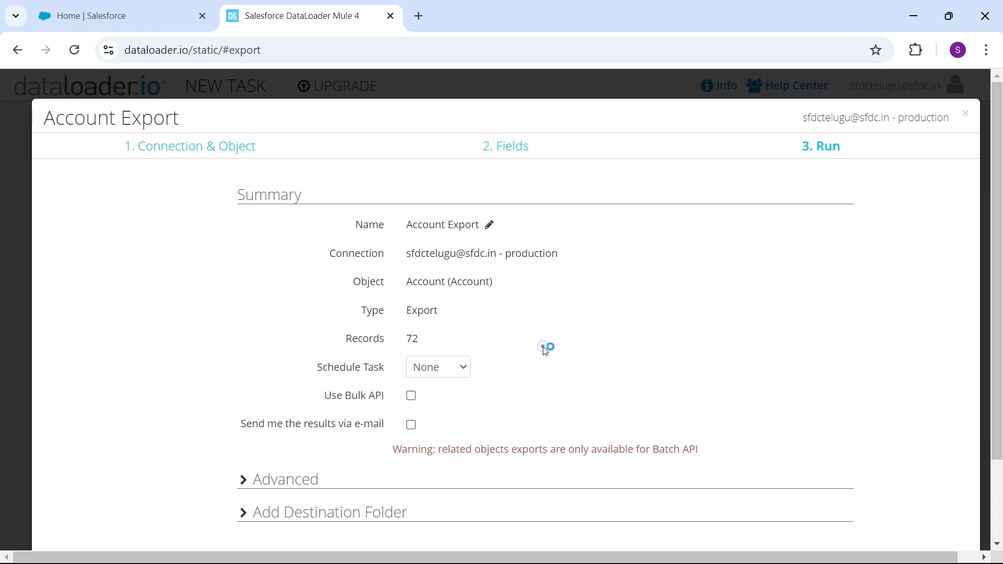
pyautogui.click(513, 352)
pyautogui.click(448, 368)
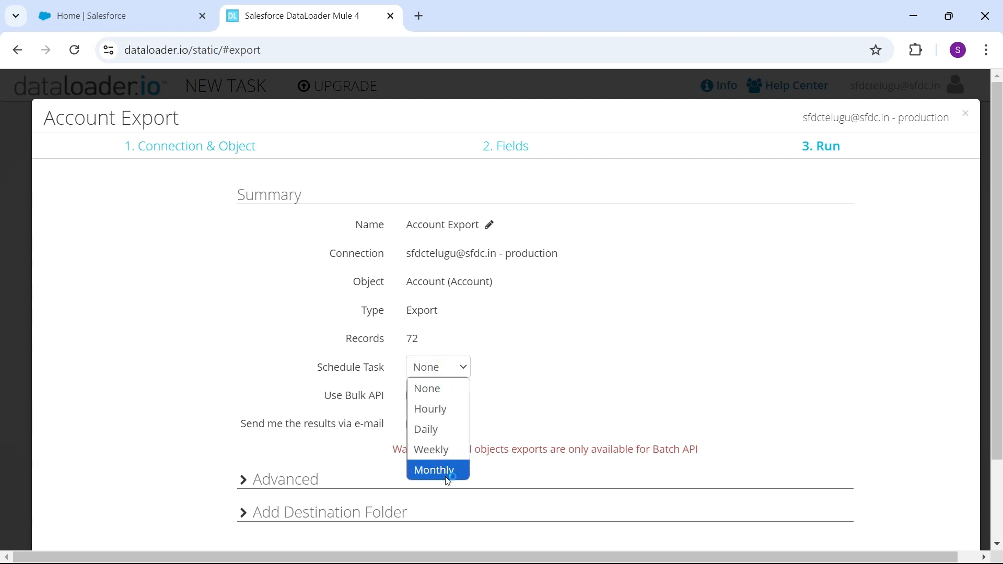
pyautogui.click(521, 371)
pyautogui.click(453, 367)
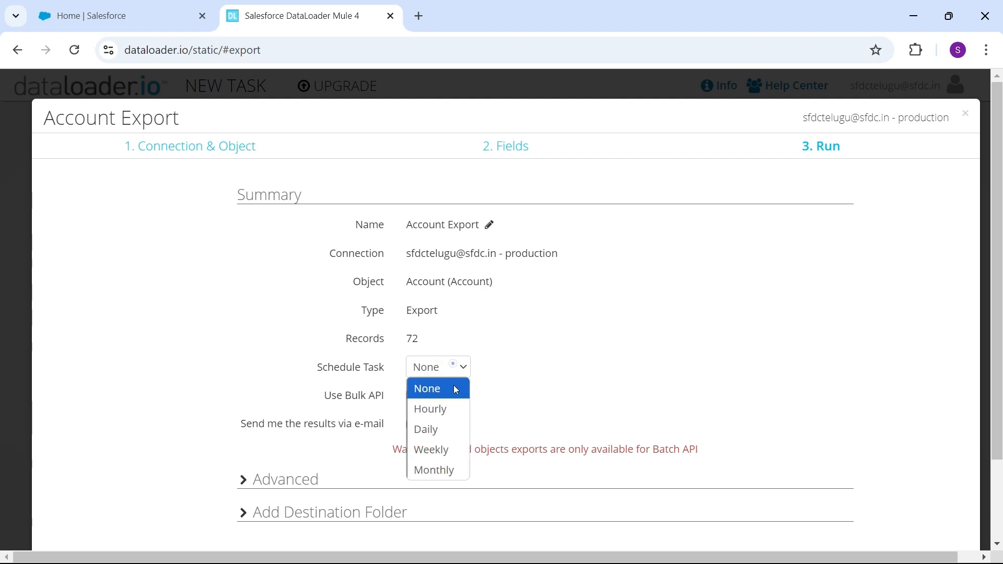
pyautogui.click(454, 414)
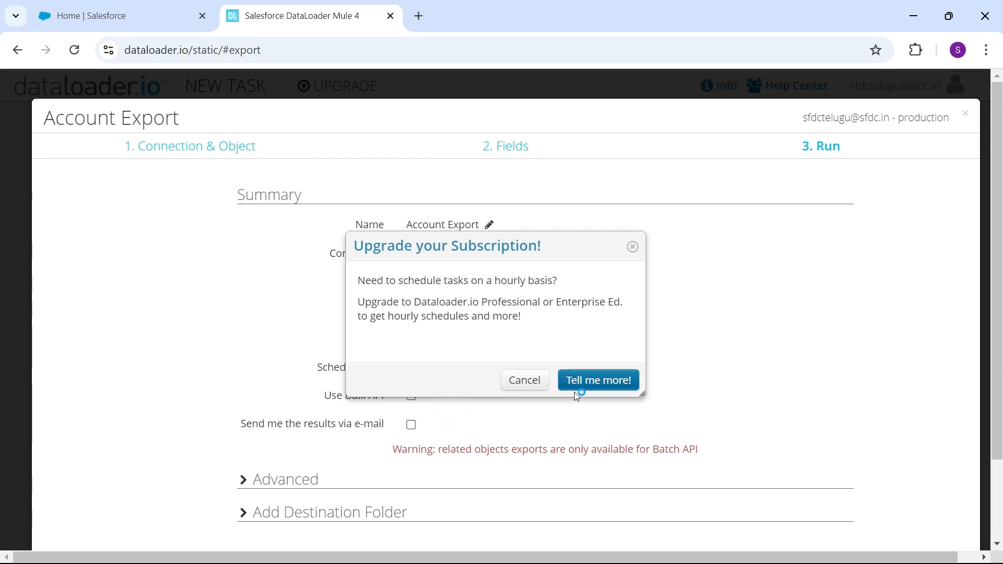
pyautogui.moveTo(361, 245); pyautogui.dragTo(528, 246)
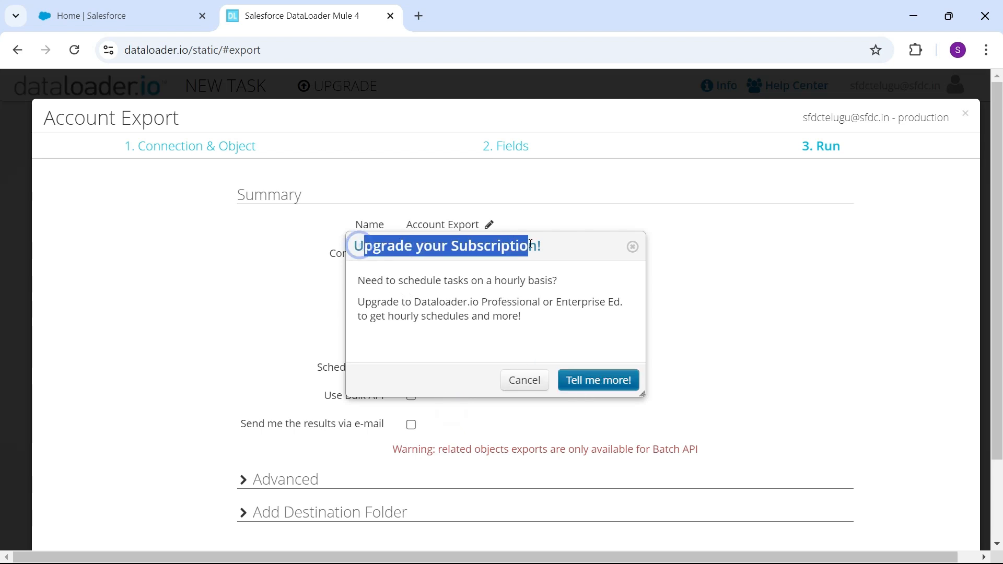
pyautogui.click(525, 379)
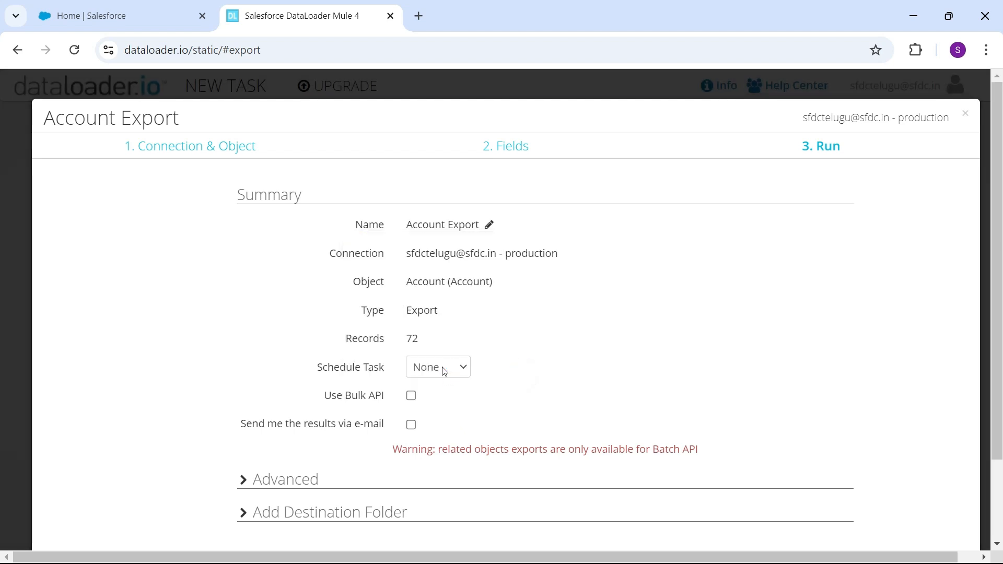
# - Save and run the Account Export task without a schedule
pyautogui.scroll(-2, 464, 405)
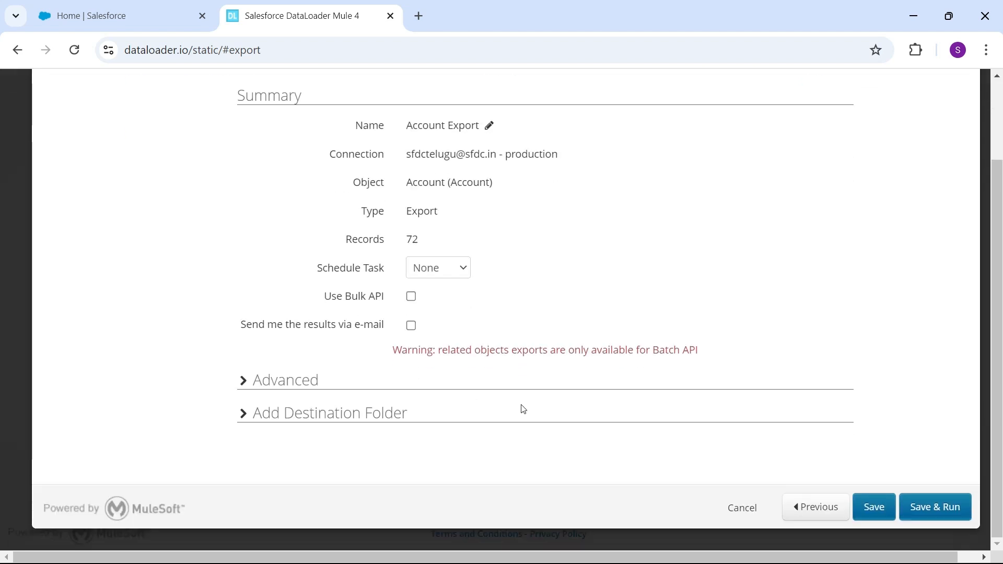
pyautogui.click(929, 504)
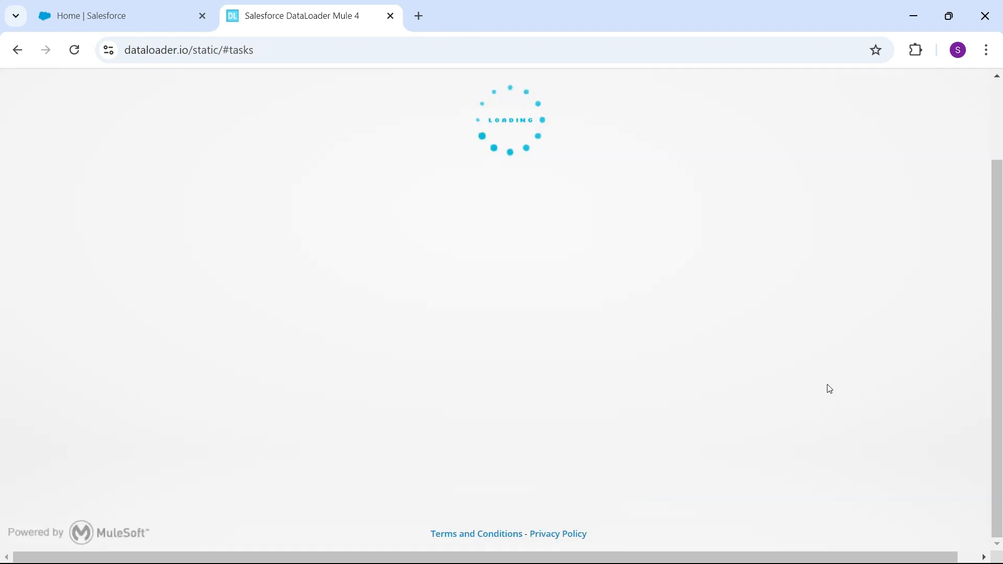
pyautogui.scroll(2, 514, 313)
pyautogui.scroll(-1, 515, 314)
pyautogui.scroll(1, 515, 313)
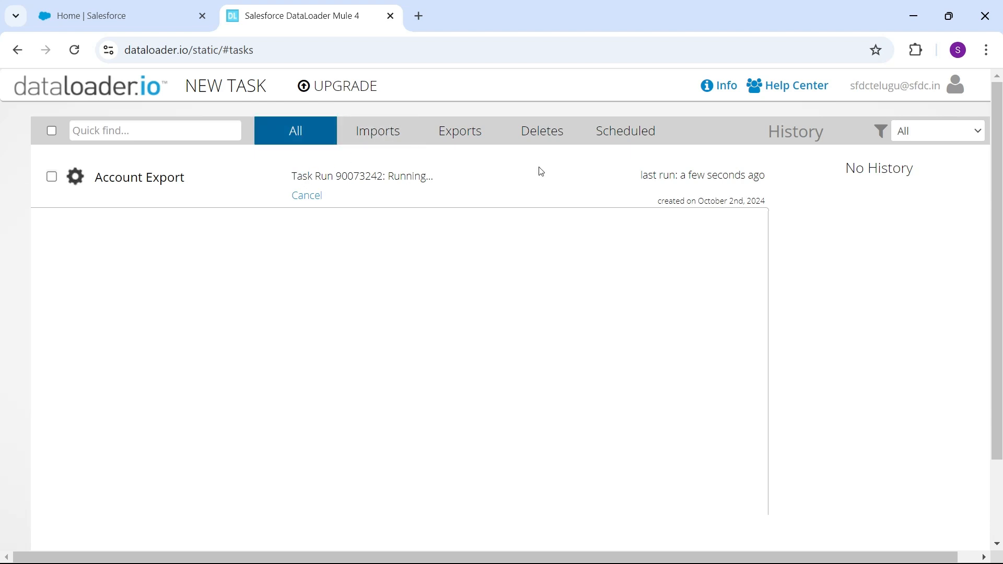
# - Look through the import, export, delete and scheduled task lists
pyautogui.click(380, 129)
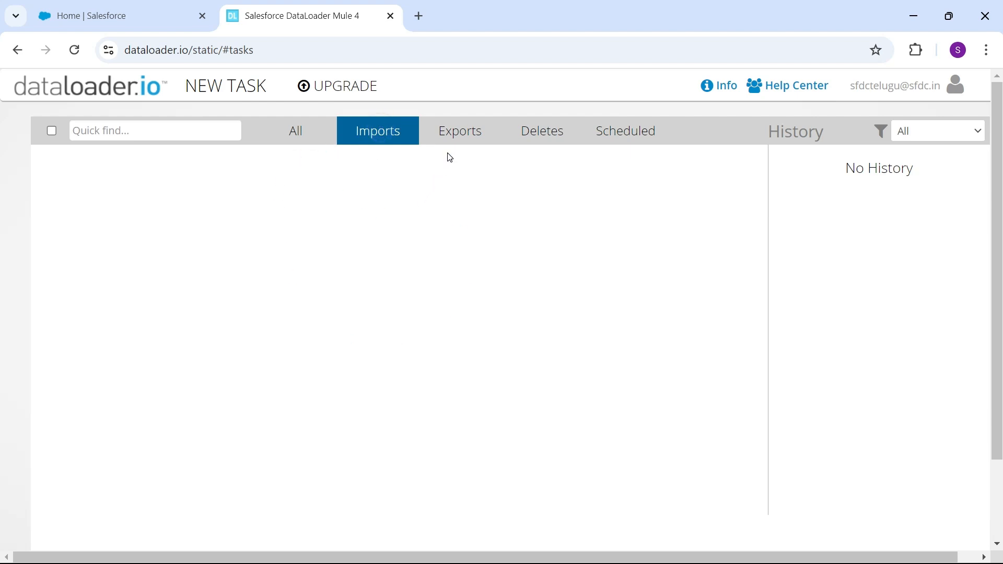
pyautogui.click(470, 133)
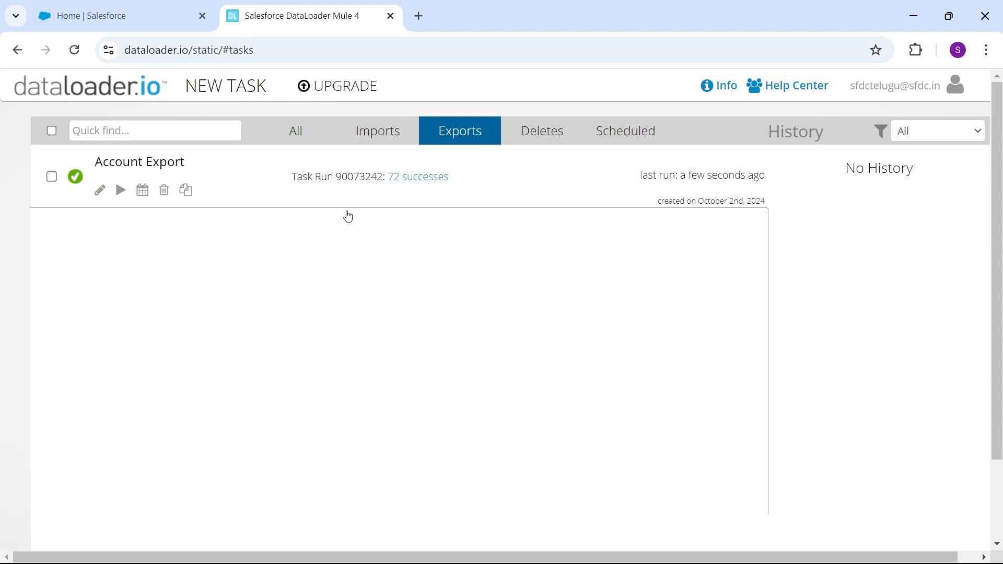
pyautogui.click(537, 137)
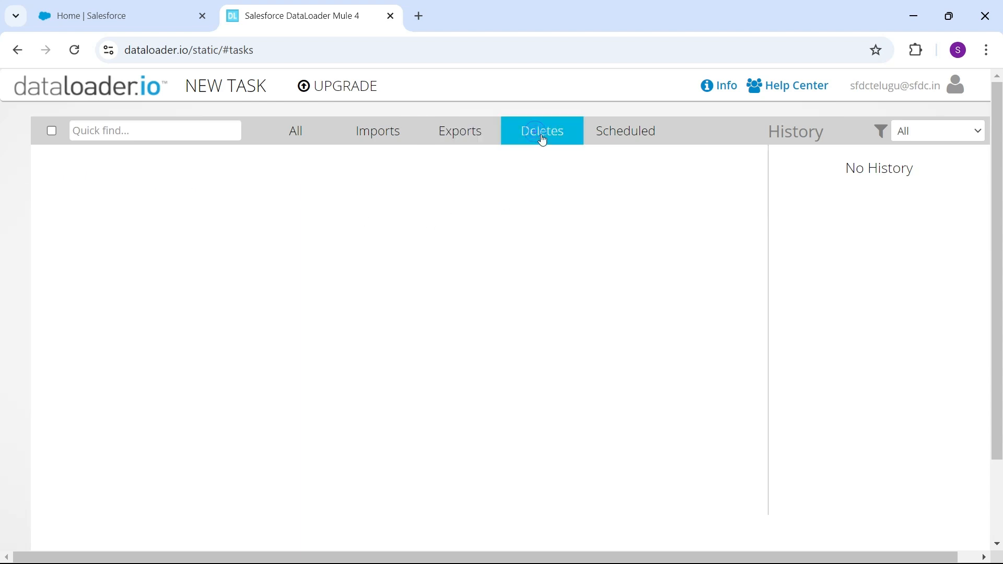
pyautogui.click(628, 132)
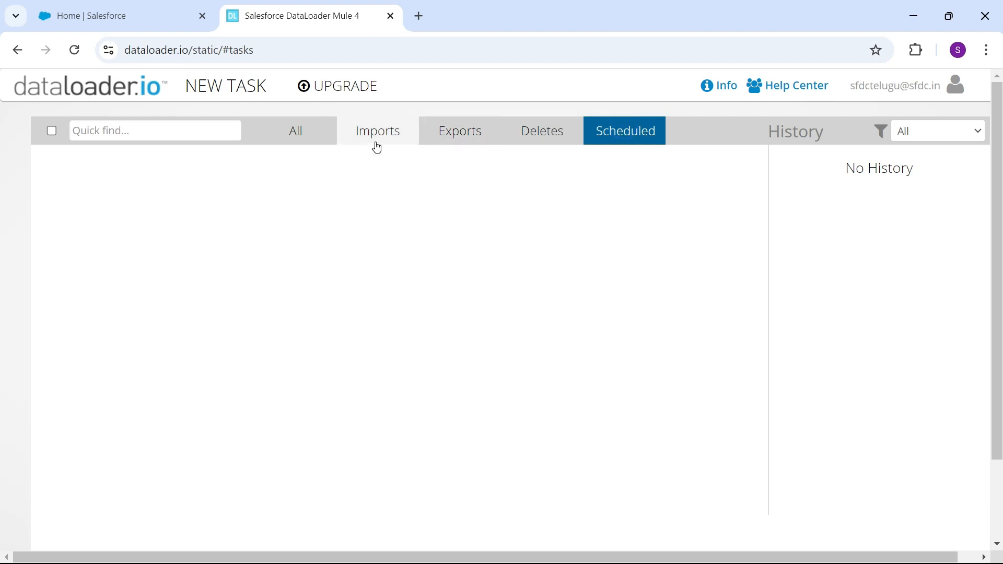
# - Return to the export tasks, check the history filter options, and download the Account Export run's success results as a CSV file
pyautogui.click(458, 144)
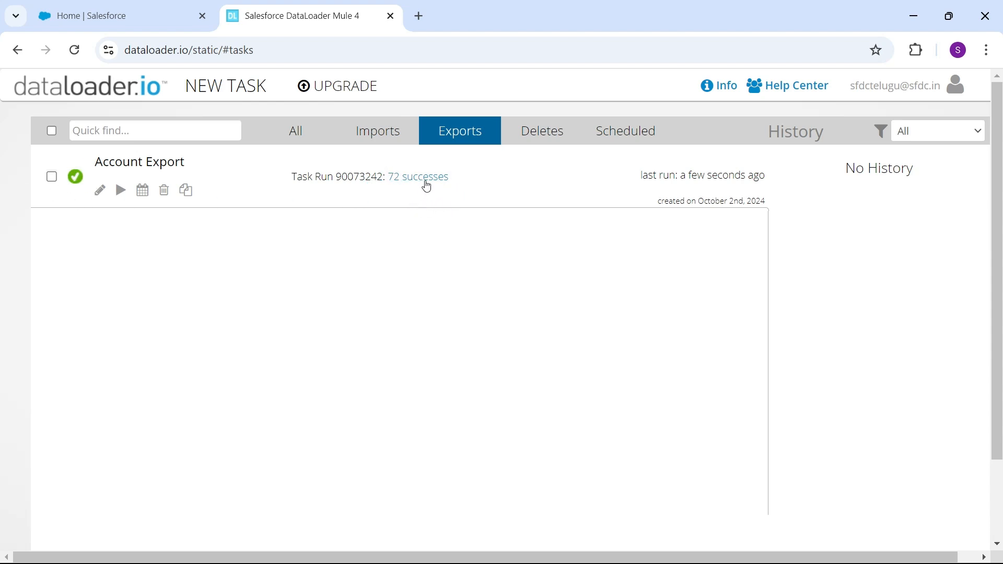
pyautogui.click(929, 137)
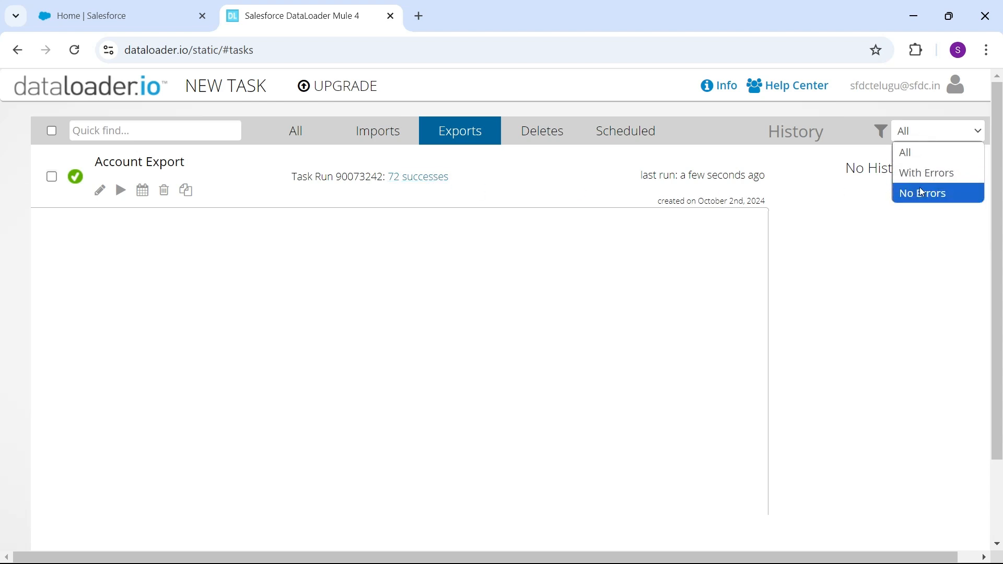
pyautogui.click(862, 206)
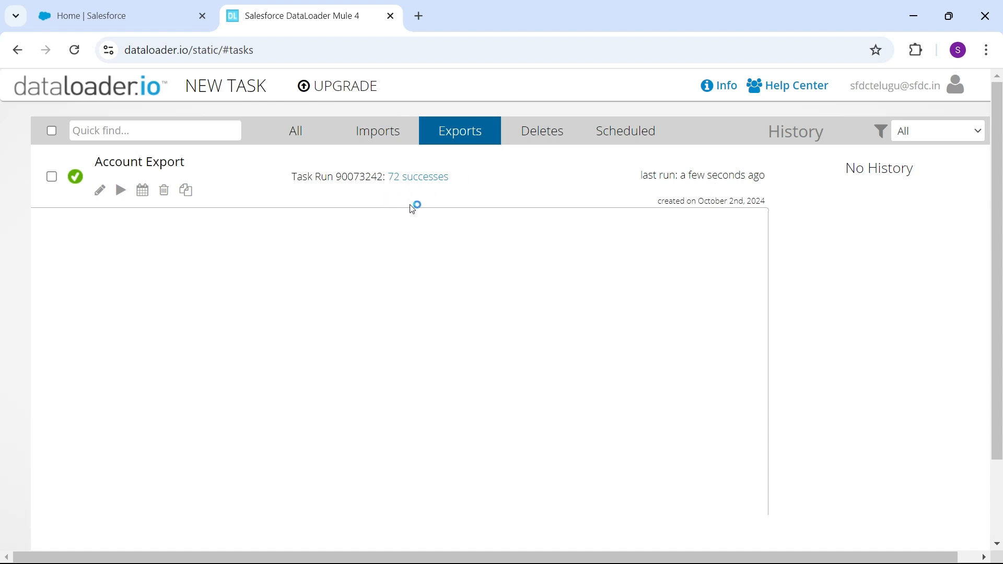
pyautogui.click(420, 177)
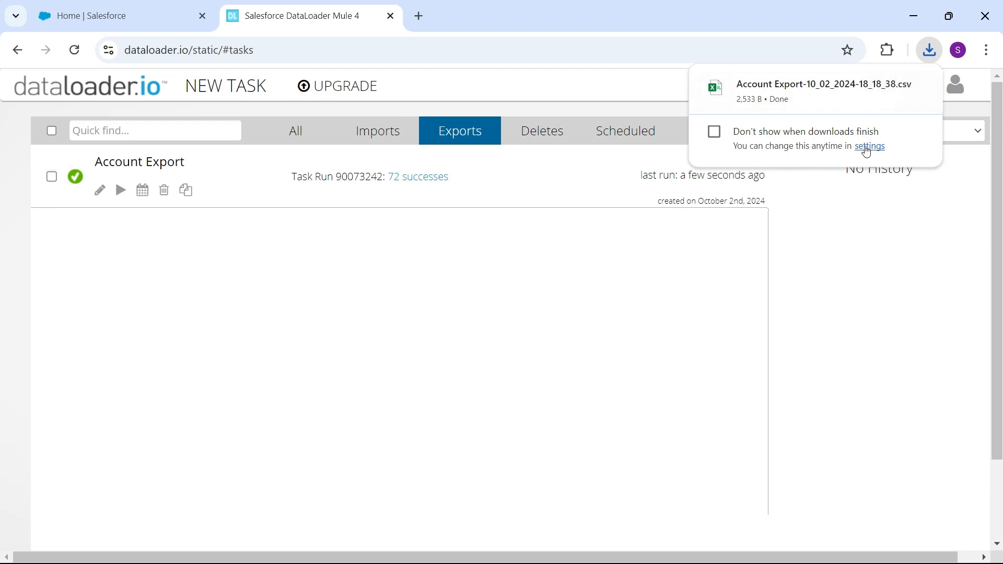
# - Open the downloaded Account Export CSV in Excel, maximize it, and fit the Name, Phone and Rating columns to their contents
pyautogui.click(763, 101)
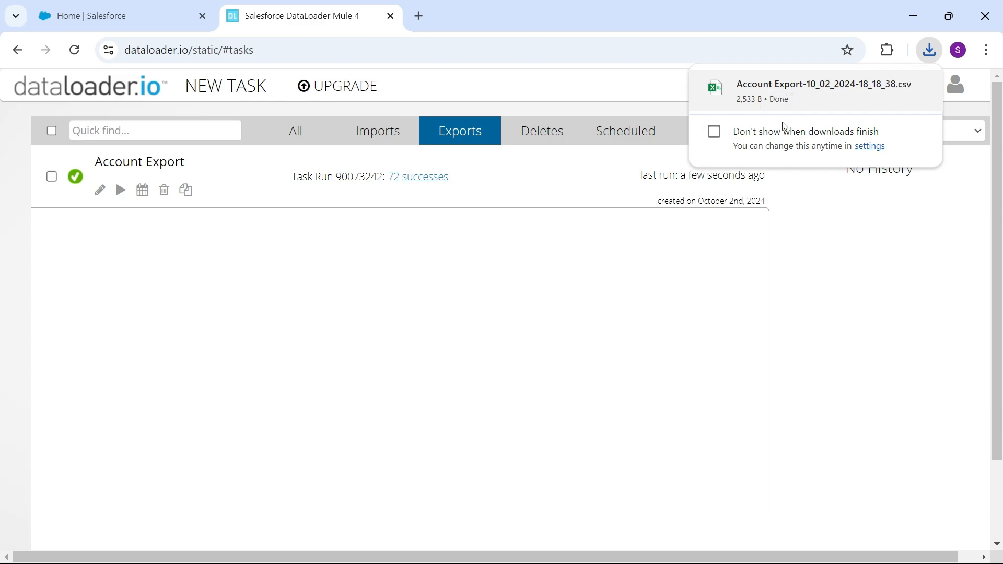
pyautogui.click(784, 99)
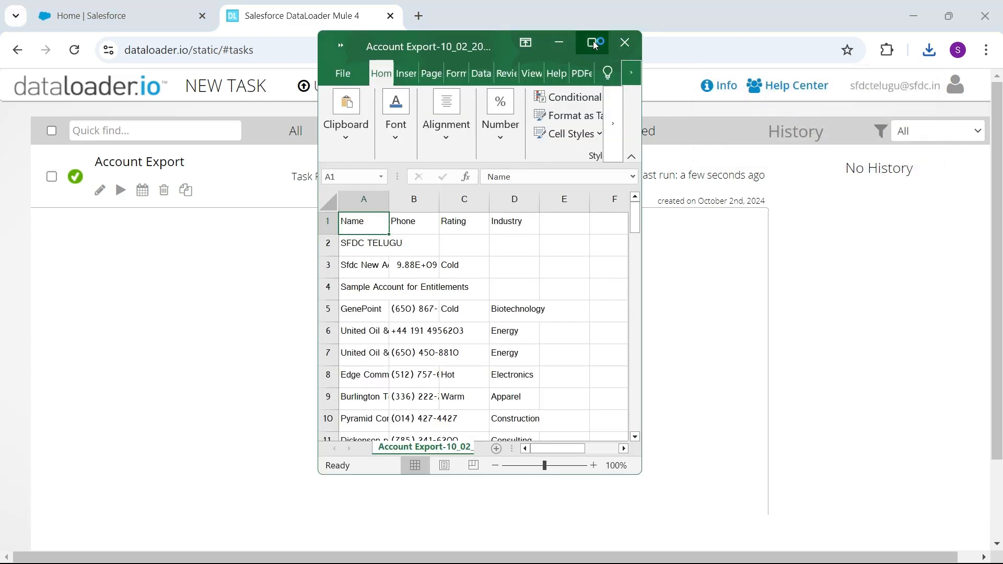
pyautogui.click(593, 45)
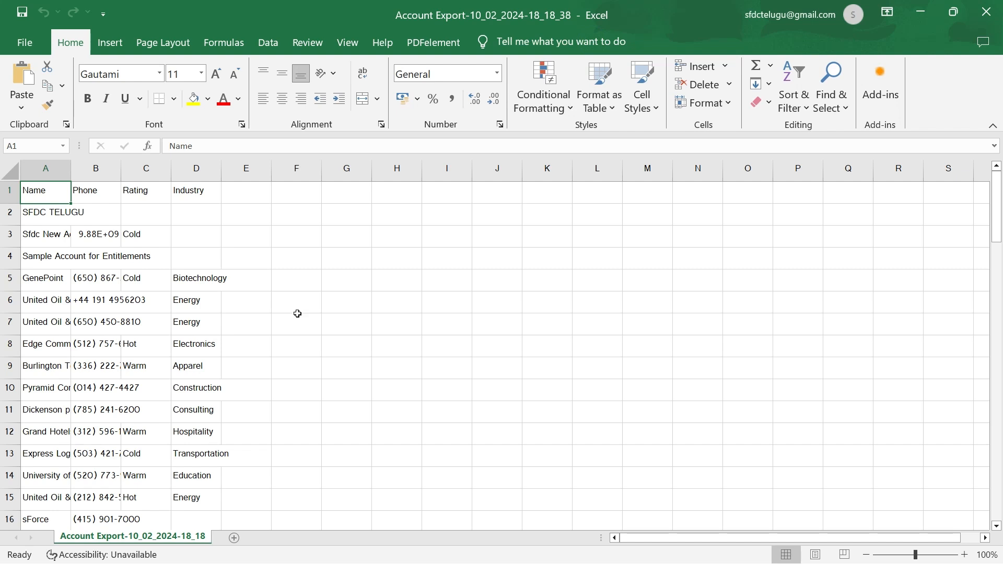
pyautogui.doubleClick(71, 163)
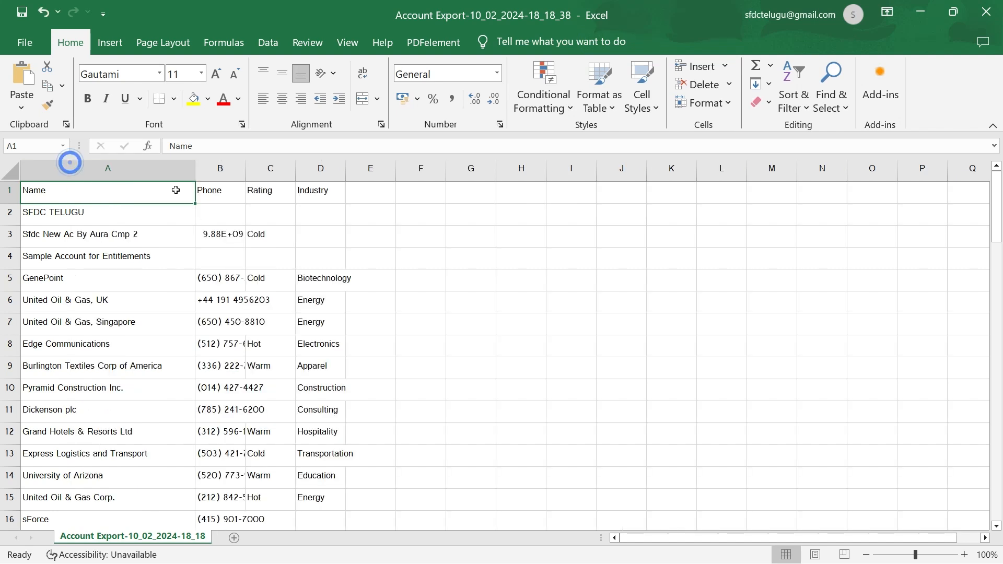
pyautogui.moveTo(246, 168); pyautogui.dragTo(247, 168)
pyautogui.doubleClick(247, 168)
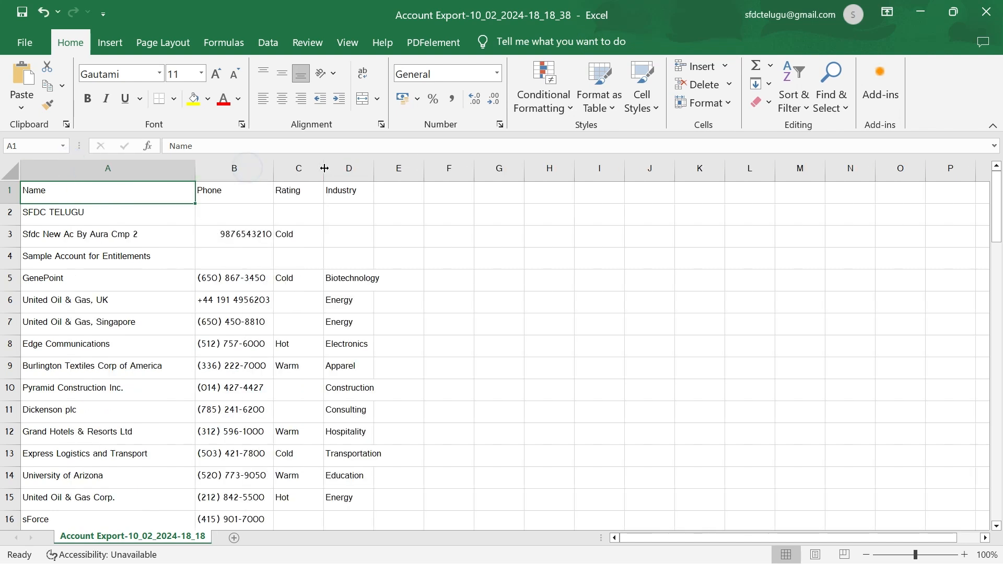
pyautogui.doubleClick(323, 167)
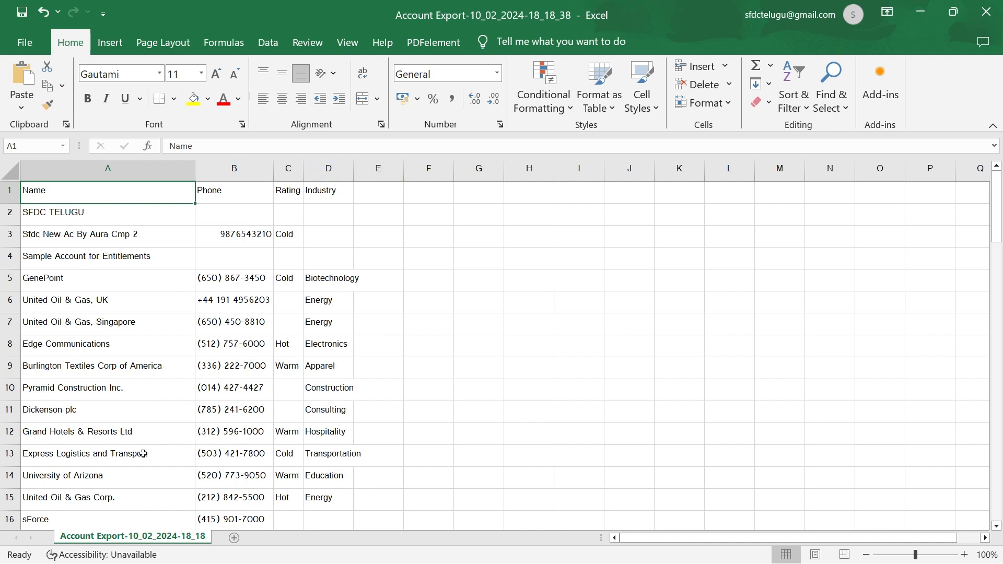
# - Examine the exported Account records and the Name, Phone, Rating and Industry column headers
pyautogui.scroll(-1, 137, 439)
pyautogui.scroll(1, 134, 441)
pyautogui.scroll(-1, 128, 433)
pyautogui.scroll(1, 128, 437)
pyautogui.scroll(-1, 230, 320)
pyautogui.scroll(1, 224, 321)
pyautogui.click(288, 192)
pyautogui.click(324, 194)
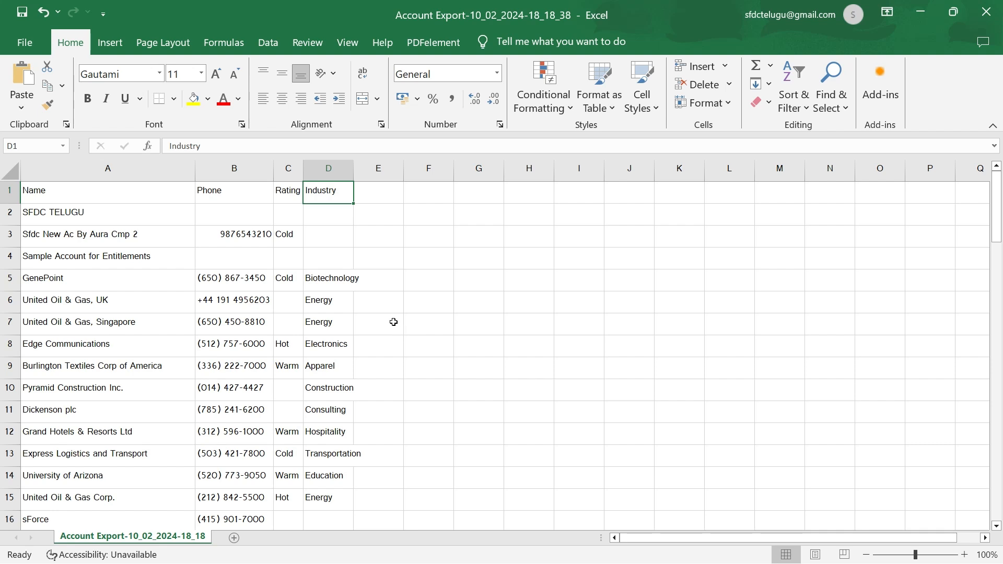
pyautogui.click(372, 191)
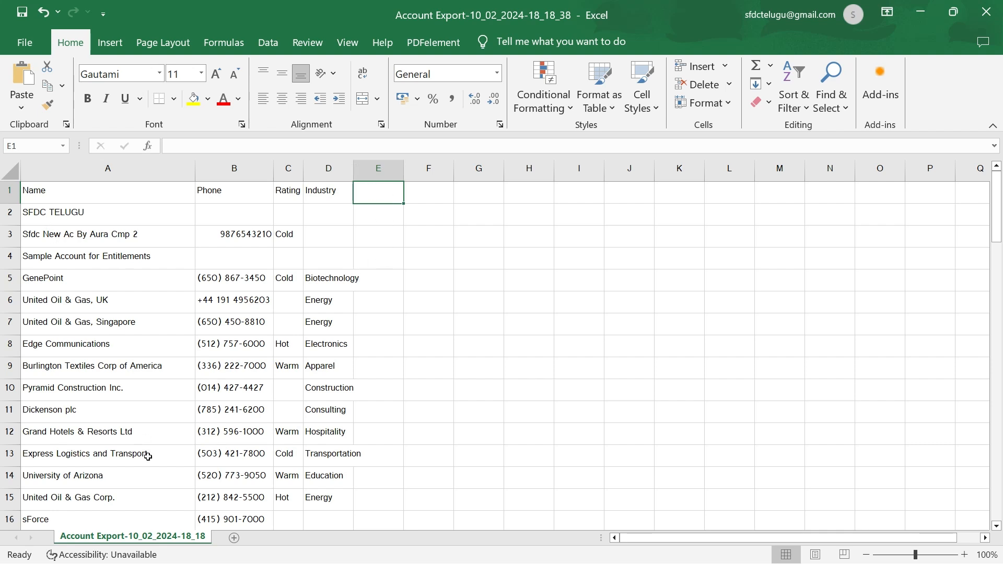
pyautogui.click(119, 195)
pyautogui.click(220, 194)
pyautogui.click(287, 194)
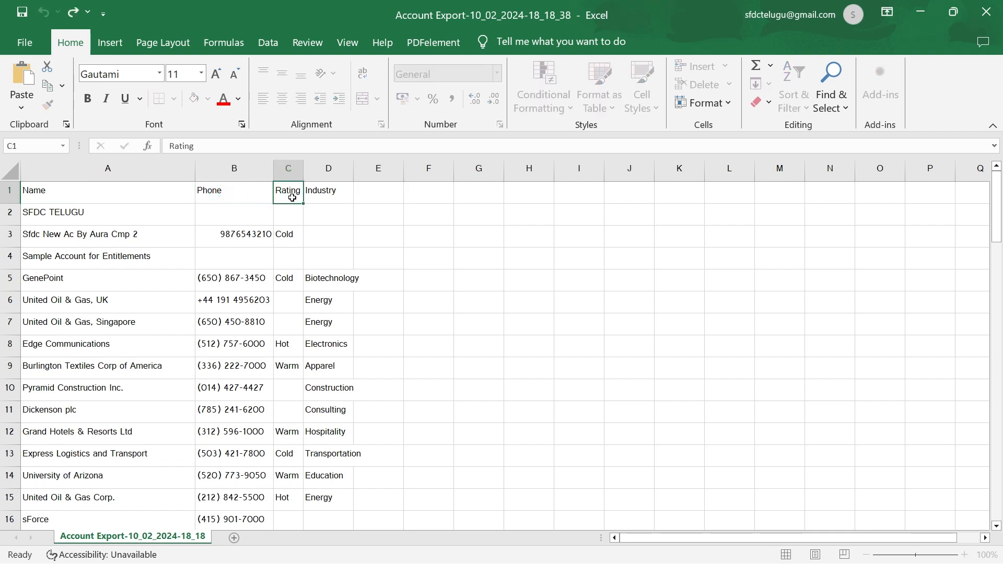
pyautogui.click(333, 194)
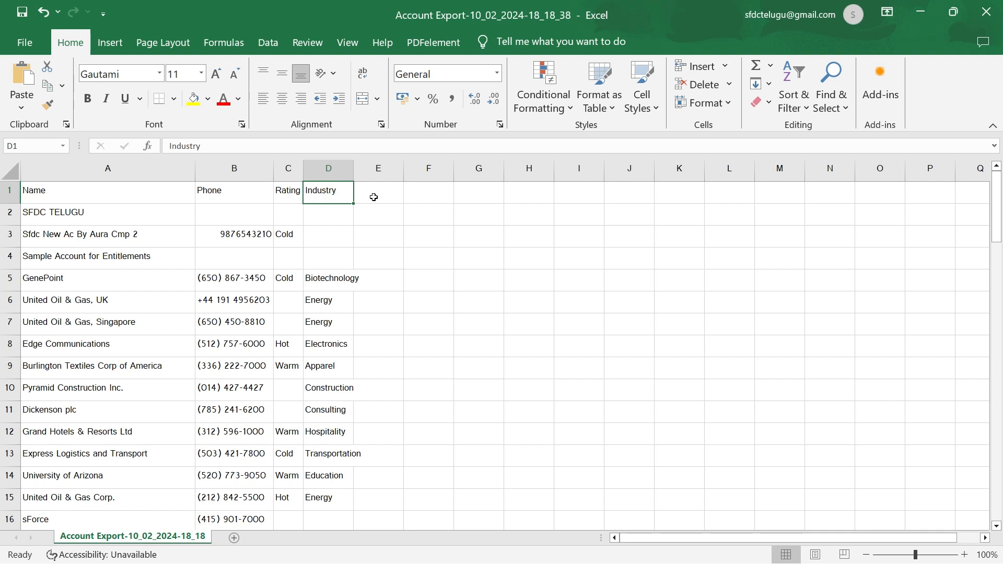
pyautogui.click(374, 197)
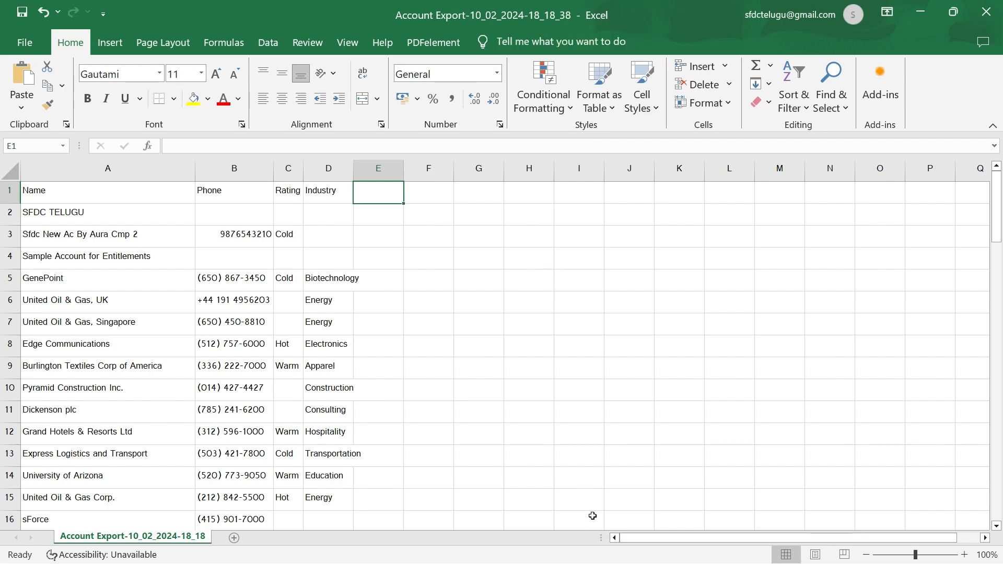
# - Switch back to dataloader.io and create a new import task that inserts records into the Account object
pyautogui.hotkey('alt', 'Tab')
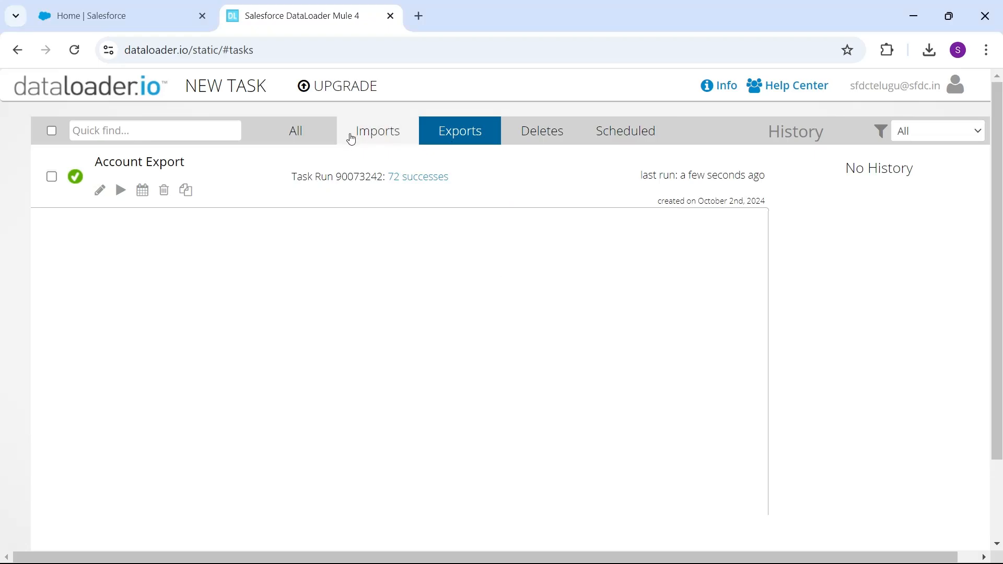
pyautogui.click(385, 132)
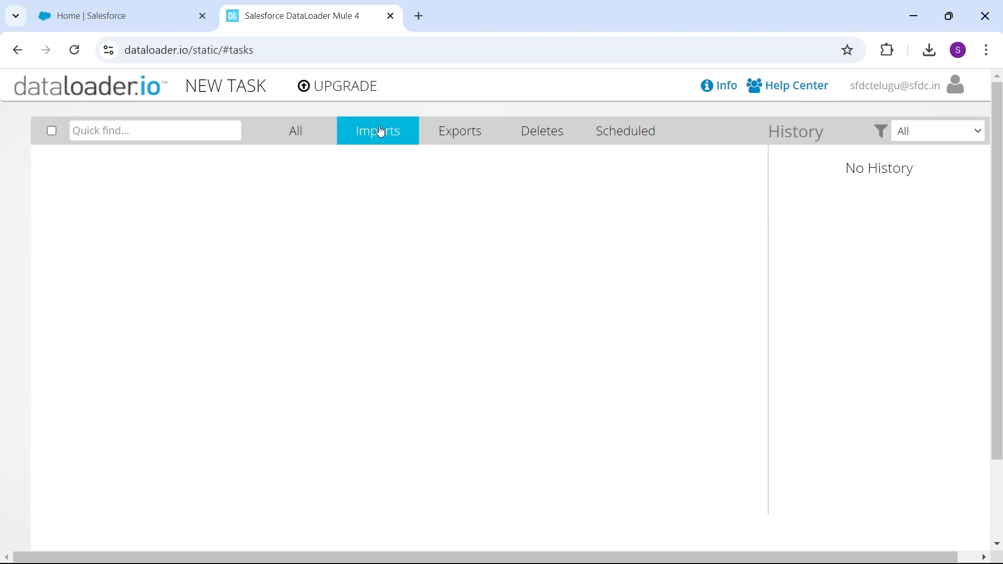
pyautogui.click(228, 101)
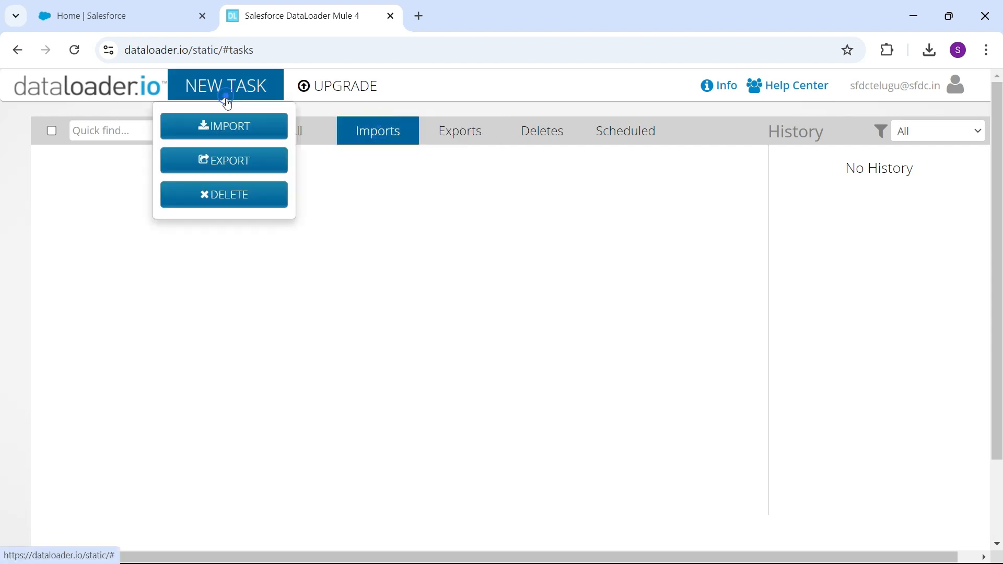
pyautogui.click(236, 133)
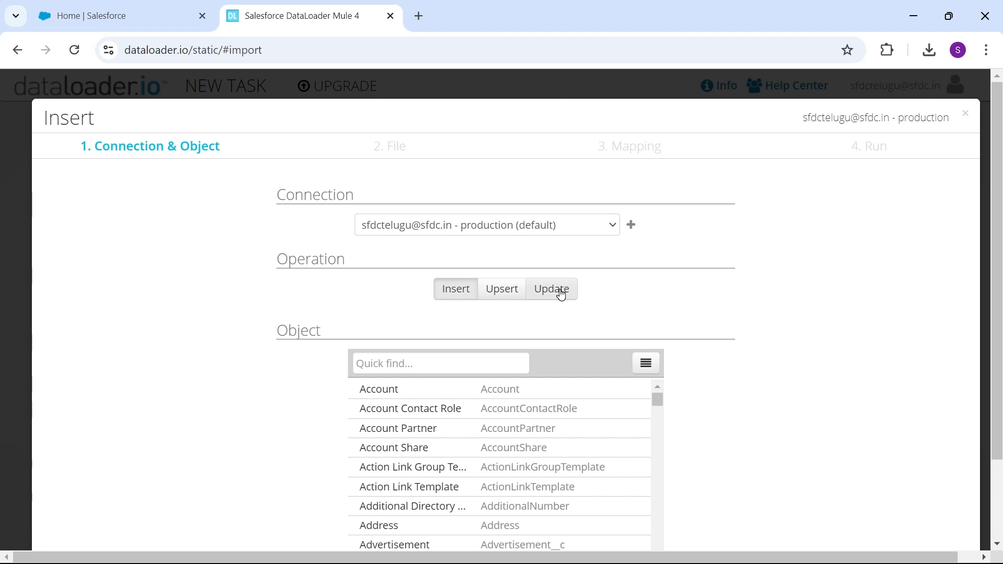
pyautogui.click(384, 393)
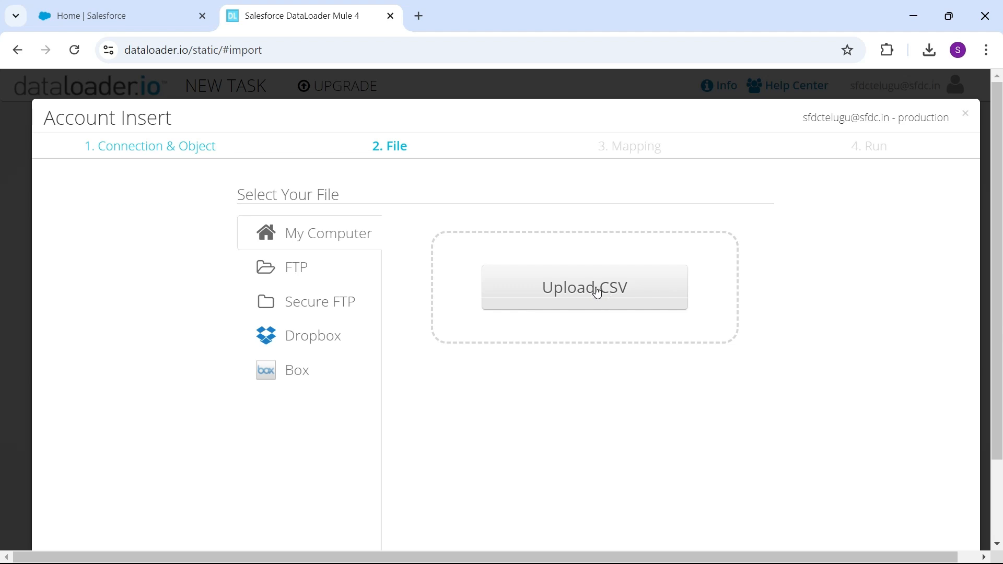
# - Upload the exported Account CSV file from the Downloads folder as the import source
pyautogui.click(598, 292)
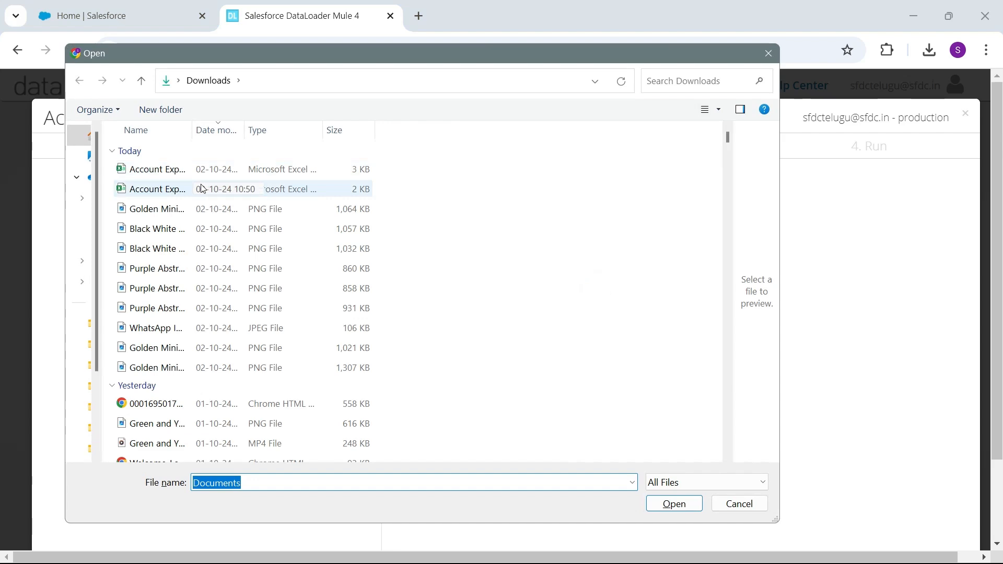
pyautogui.click(145, 176)
pyautogui.click(688, 505)
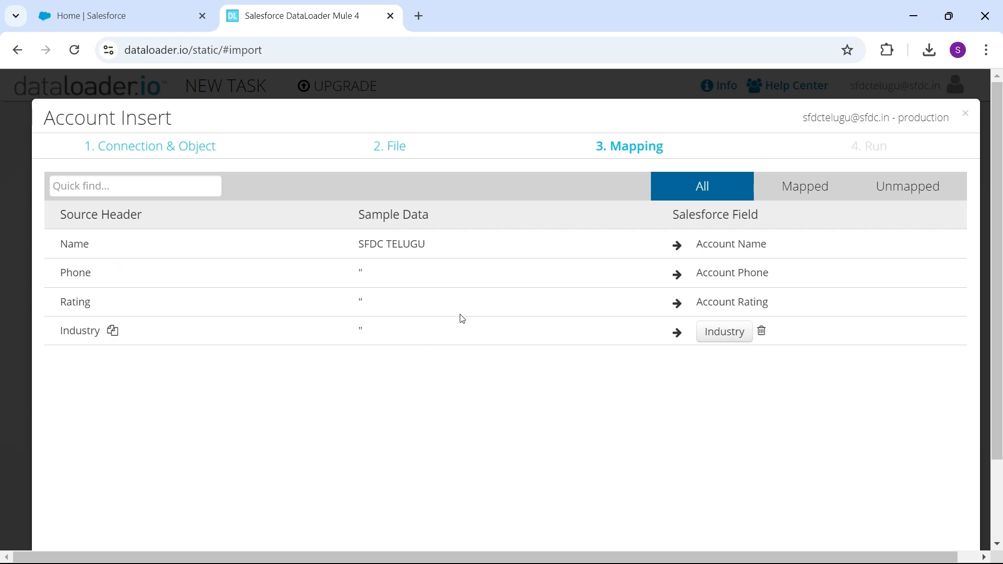
# - Check the mapped and unmapped fields of the Account import, and accept the mapping to continue to the run summary
pyautogui.click(804, 193)
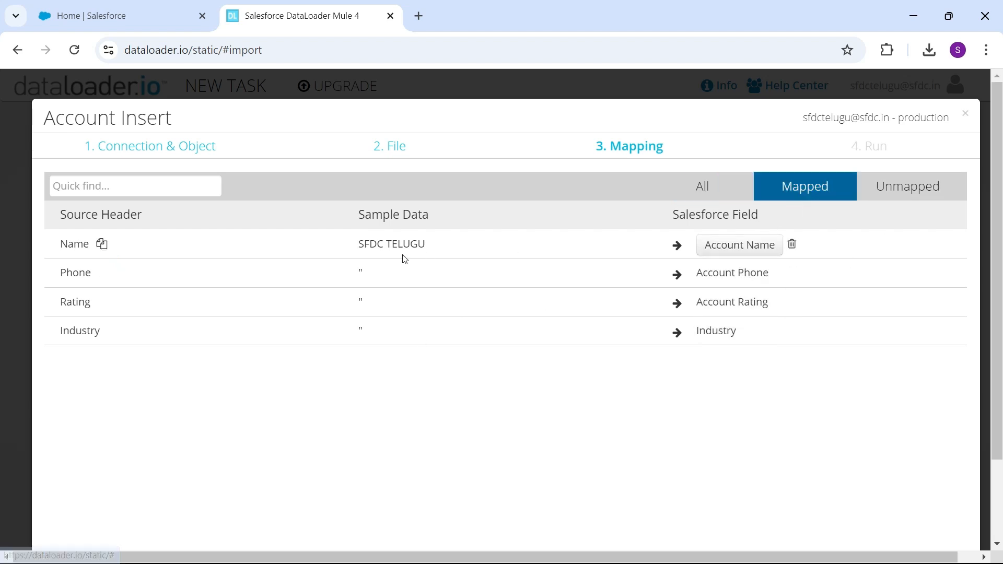
pyautogui.click(929, 192)
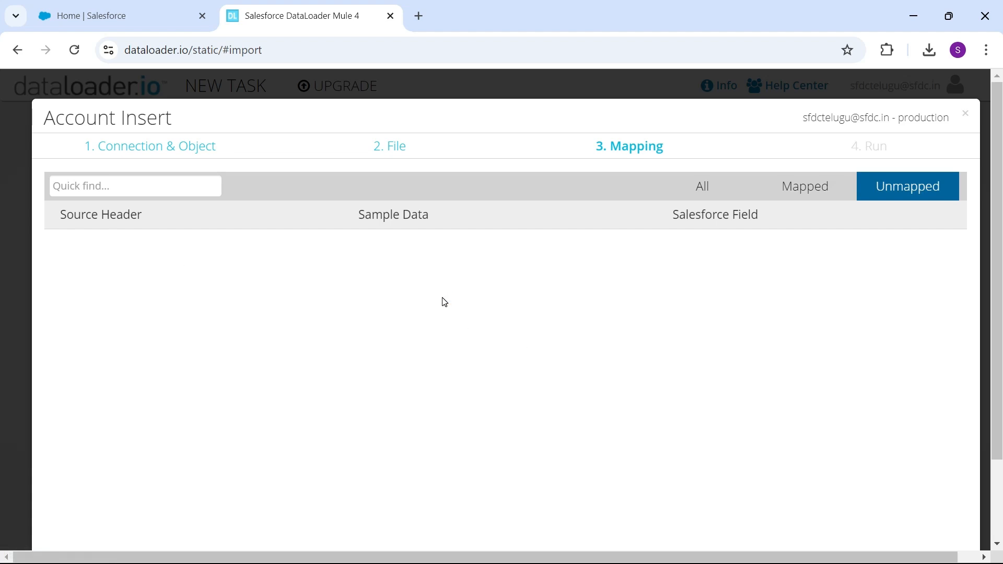
pyautogui.click(778, 189)
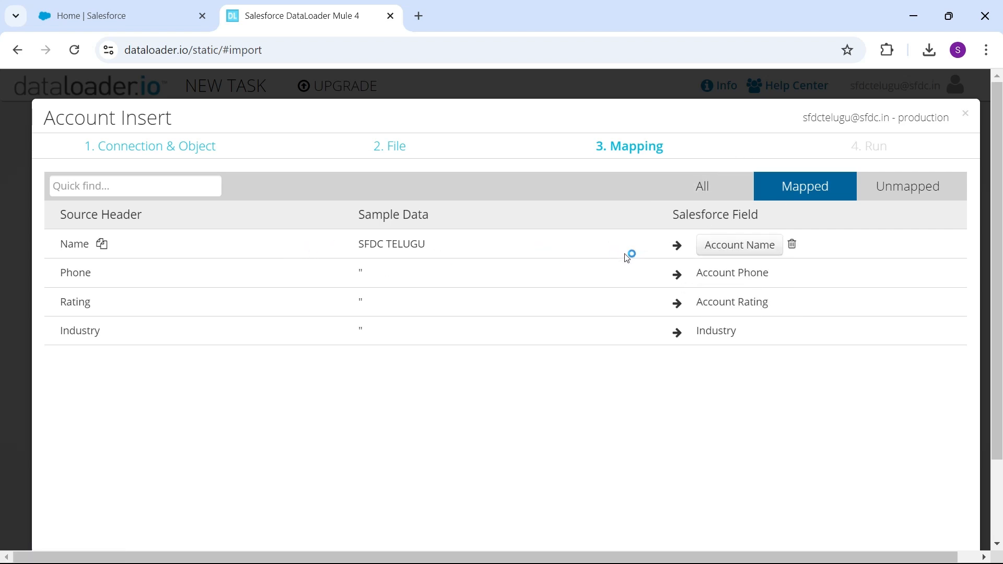
pyautogui.scroll(-2, 1000, 233)
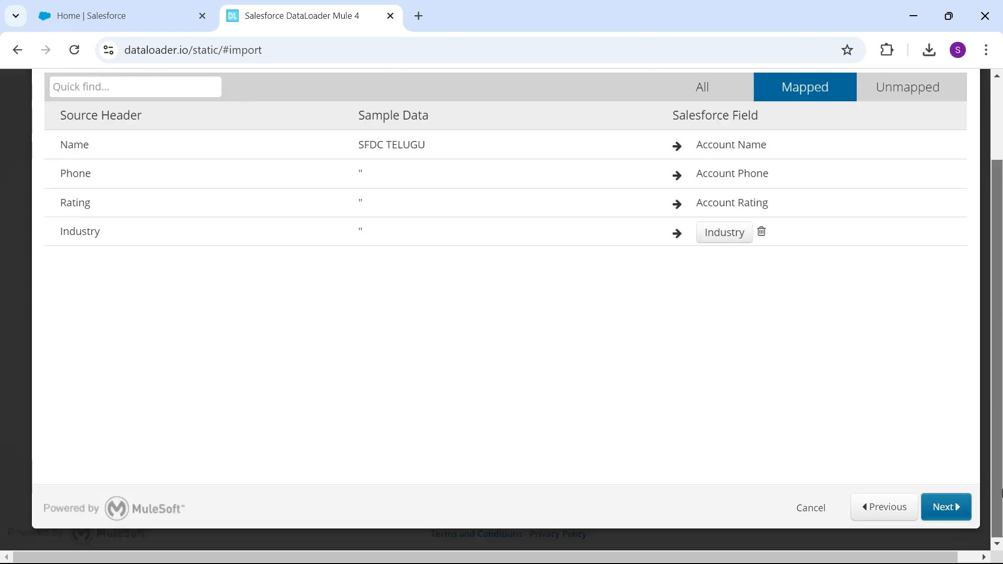
pyautogui.click(955, 501)
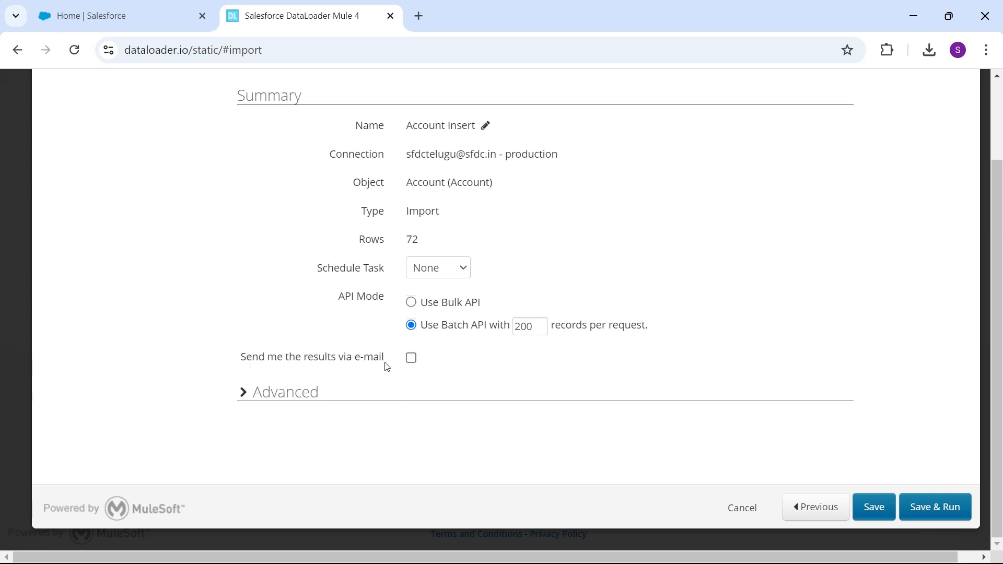
# - Enable sending the results by e-mail, and save and run the Account Insert task, confirming the change to Salesforce data
pyautogui.click(412, 359)
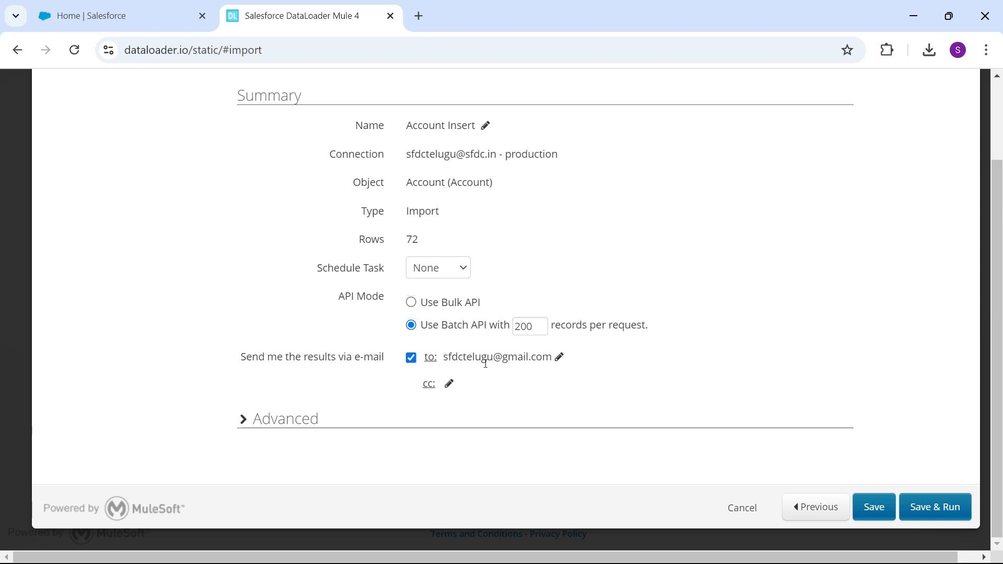
pyautogui.click(940, 507)
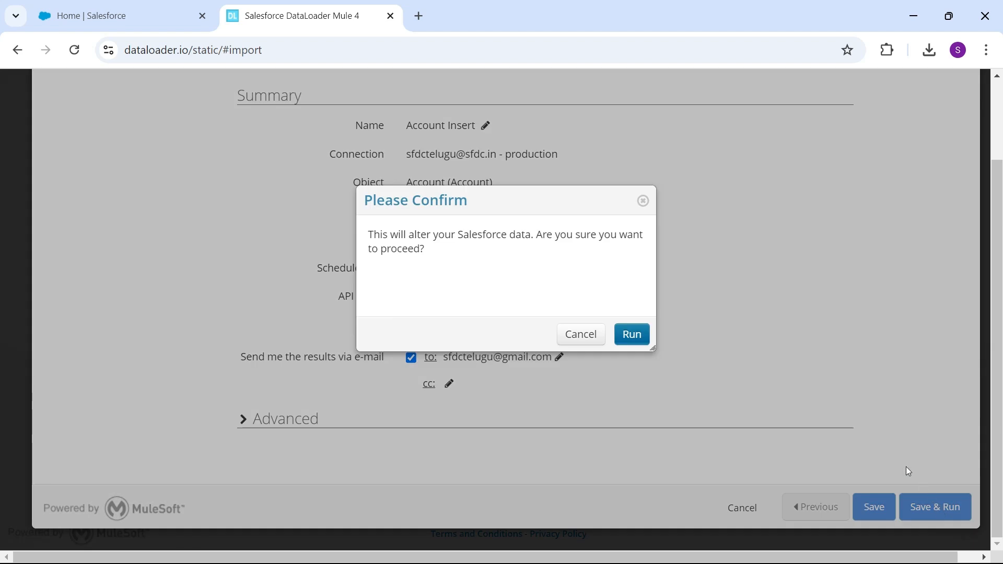
pyautogui.click(634, 336)
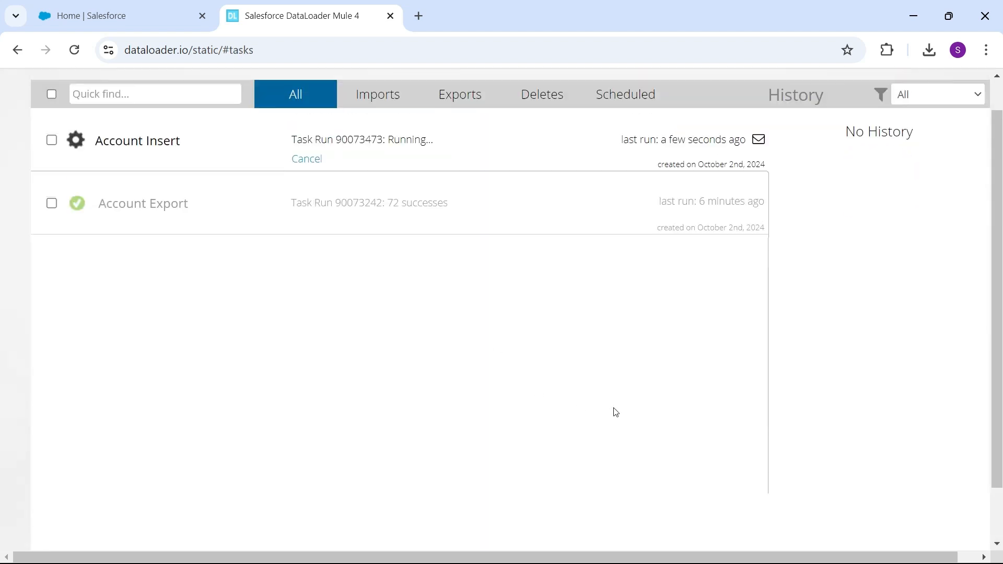
# - Look through the export, import, delete and scheduled task lists, and return to the list of all tasks
pyautogui.scroll(2, 621, 411)
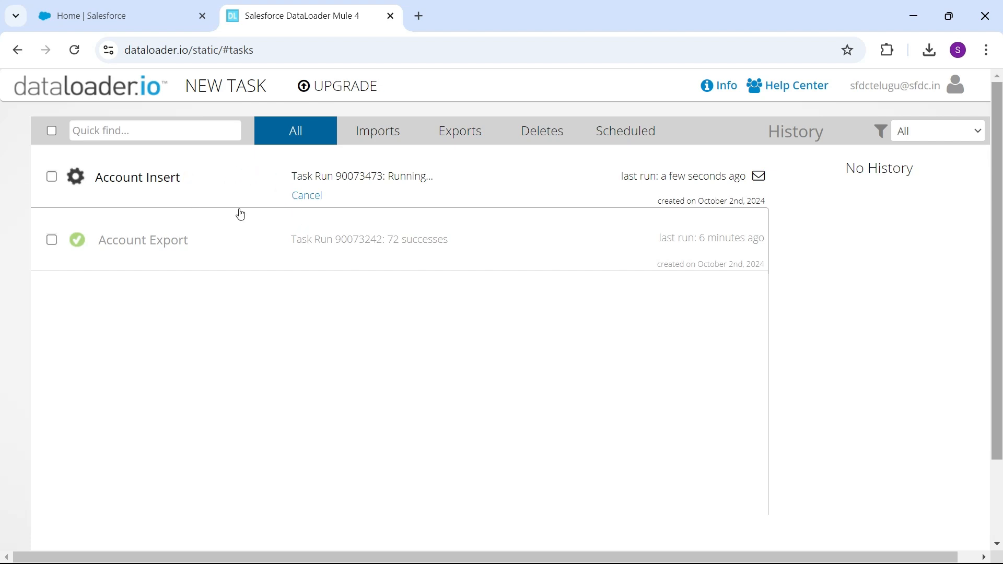
pyautogui.click(454, 135)
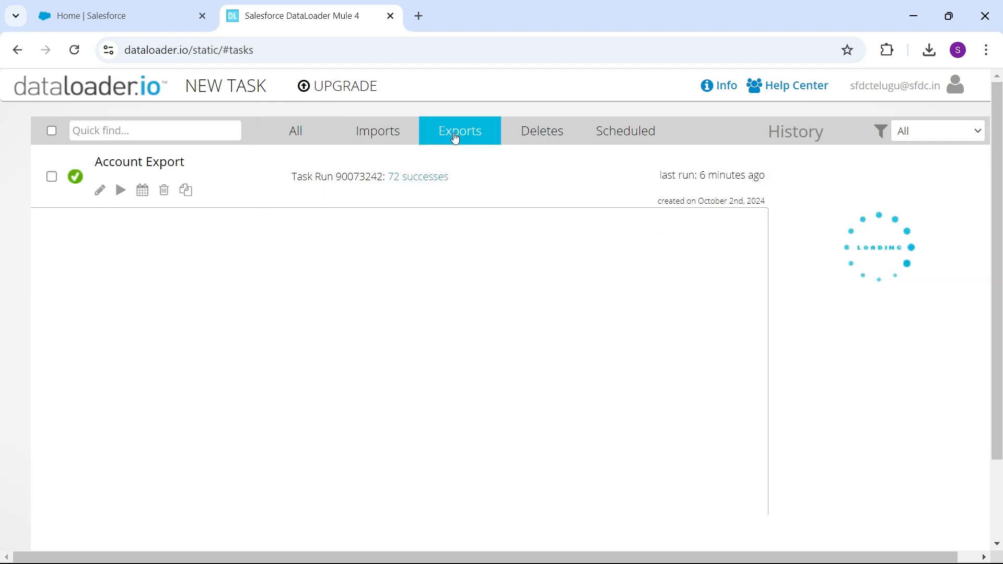
pyautogui.click(388, 137)
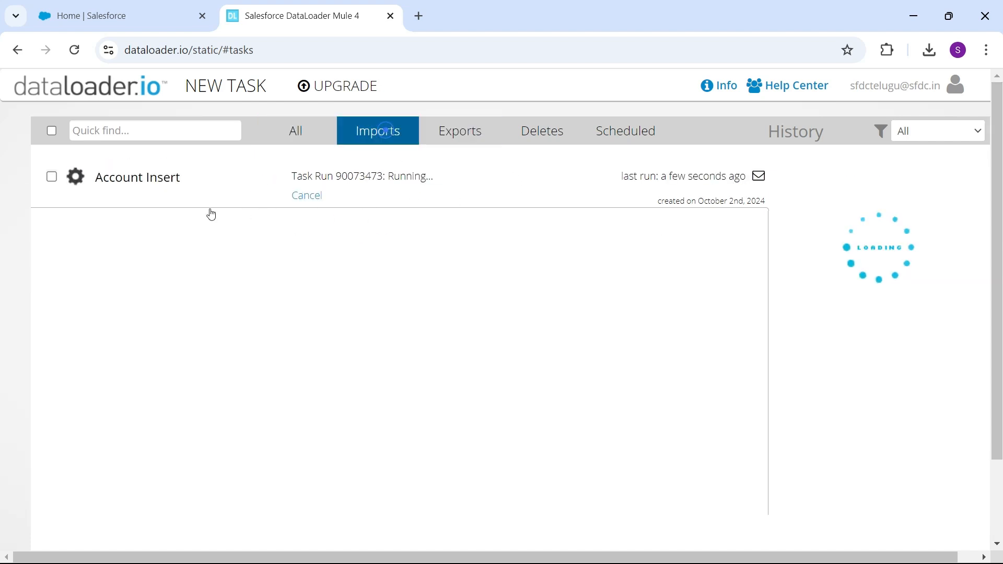
pyautogui.click(541, 134)
pyautogui.click(621, 132)
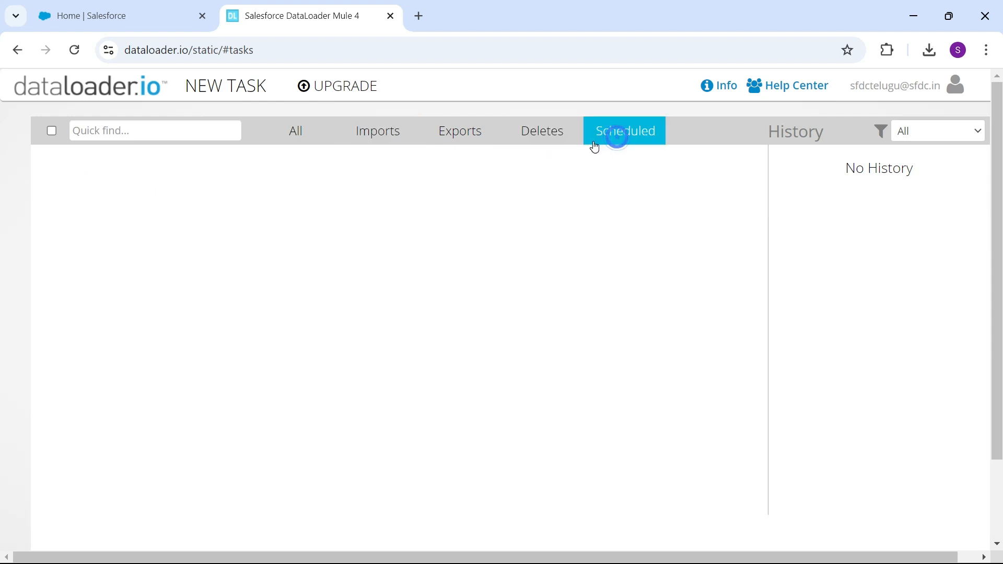
pyautogui.click(287, 134)
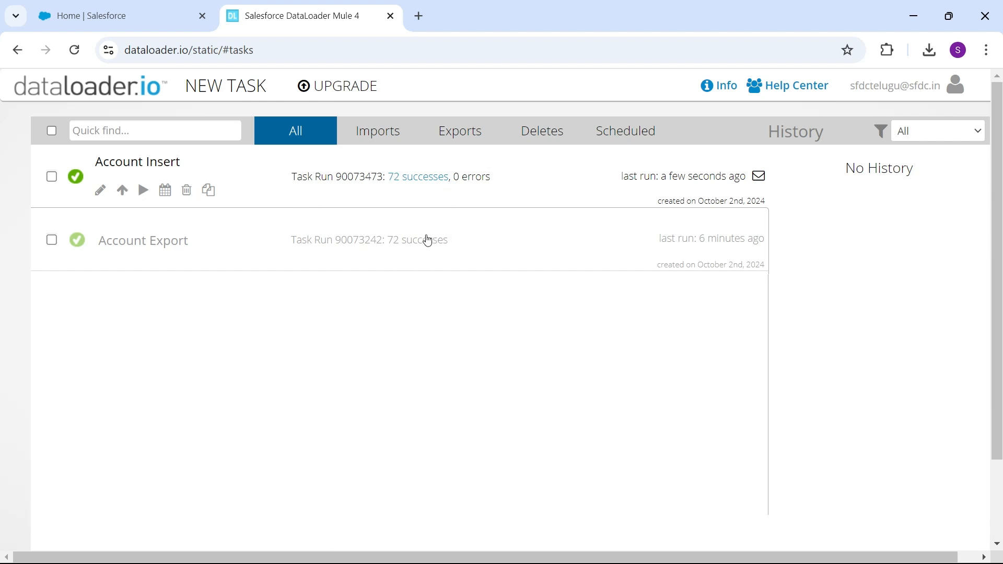
# - Download the Account Insert run's success results, examine the CSV file in Excel, and close it
pyautogui.click(425, 180)
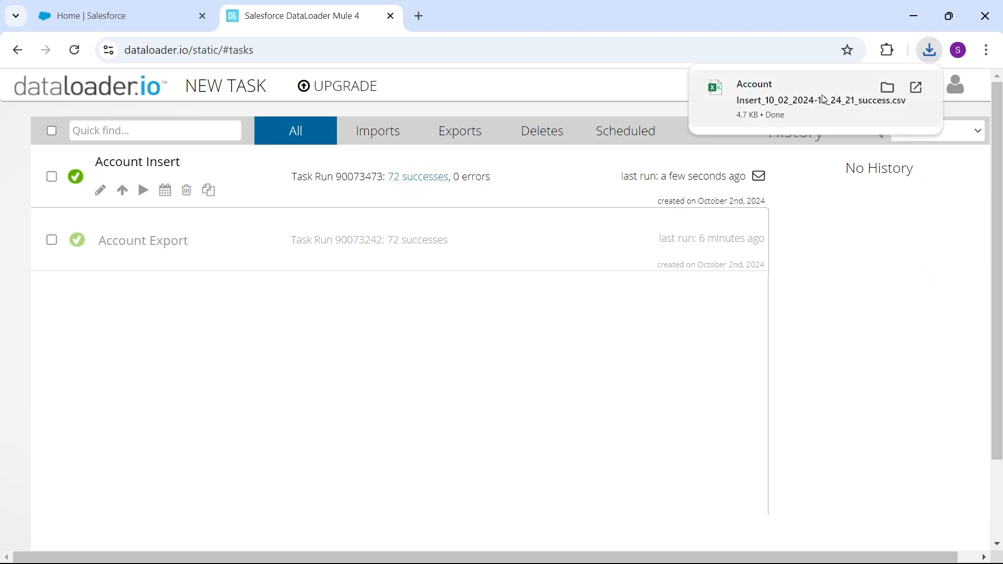
pyautogui.click(807, 92)
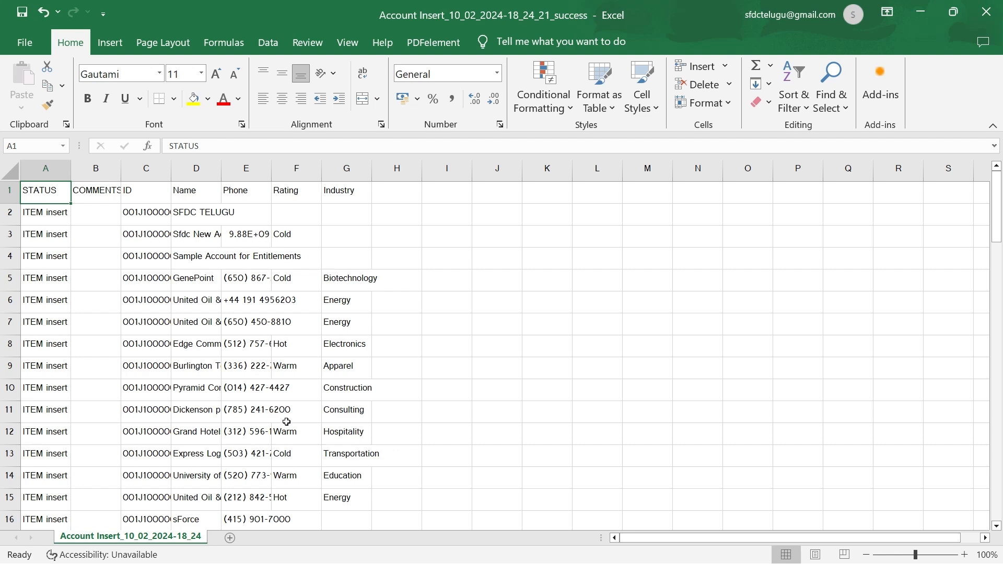
pyautogui.moveTo(999, 218)
pyautogui.mouseDown()
pyautogui.moveTo(999, 507)
pyautogui.moveTo(999, 204)
pyautogui.mouseUp()
pyautogui.click(985, 12)
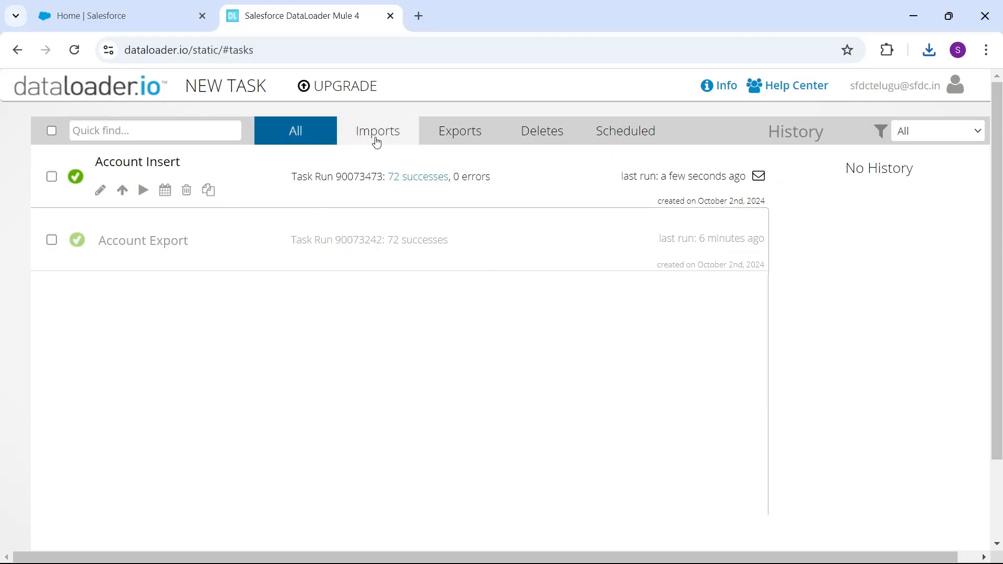
# - Check the delete task list, switch to Salesforce, and open the Testing3 account record in the Sales app
pyautogui.click(543, 143)
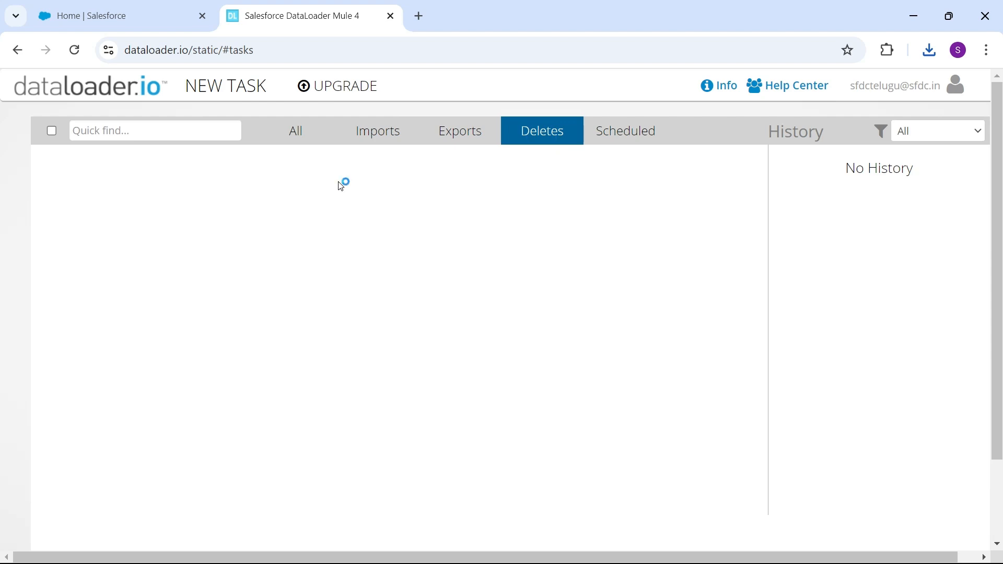
pyautogui.click(146, 13)
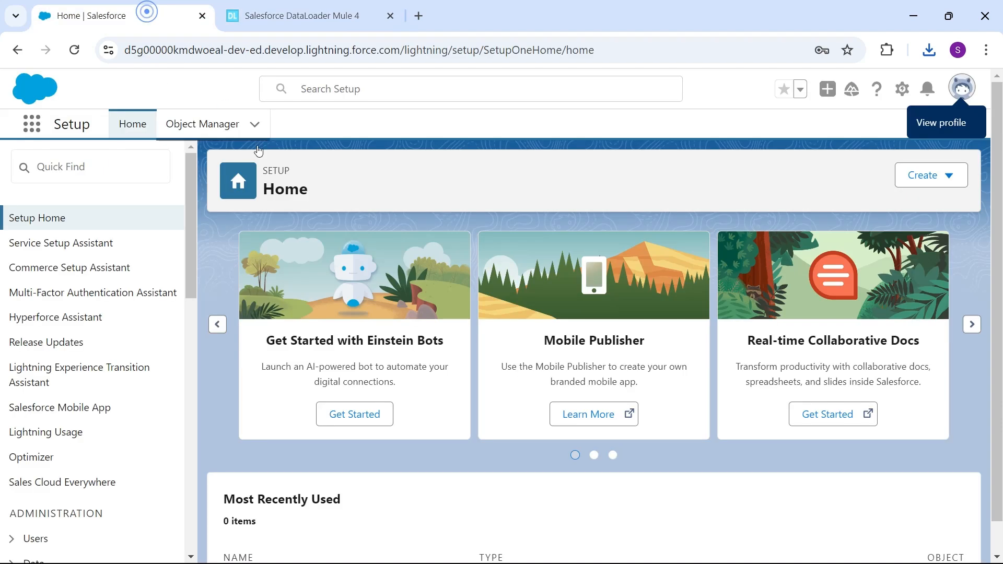
pyautogui.click(31, 124)
pyautogui.write('sa')
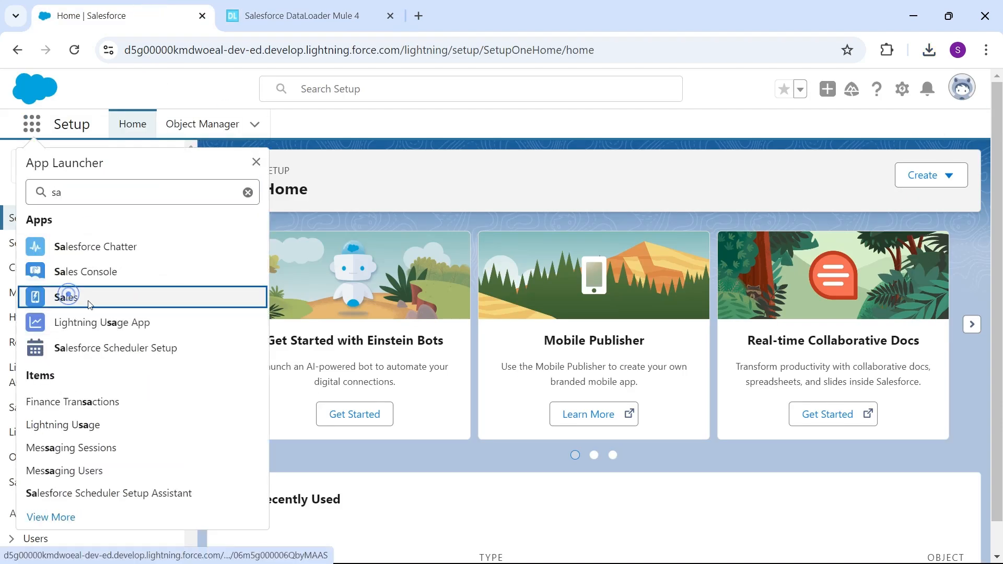
pyautogui.click(70, 297)
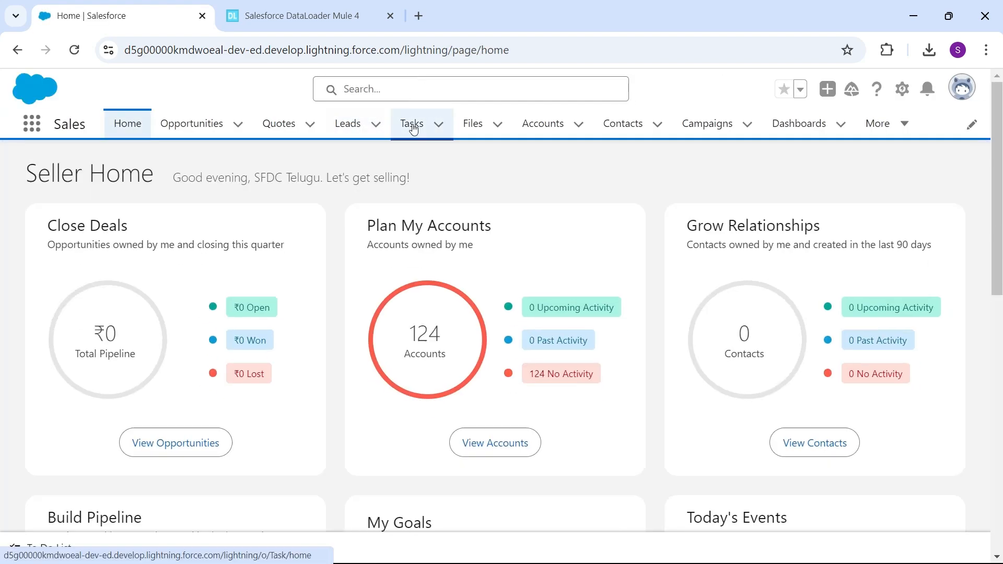
pyautogui.click(539, 123)
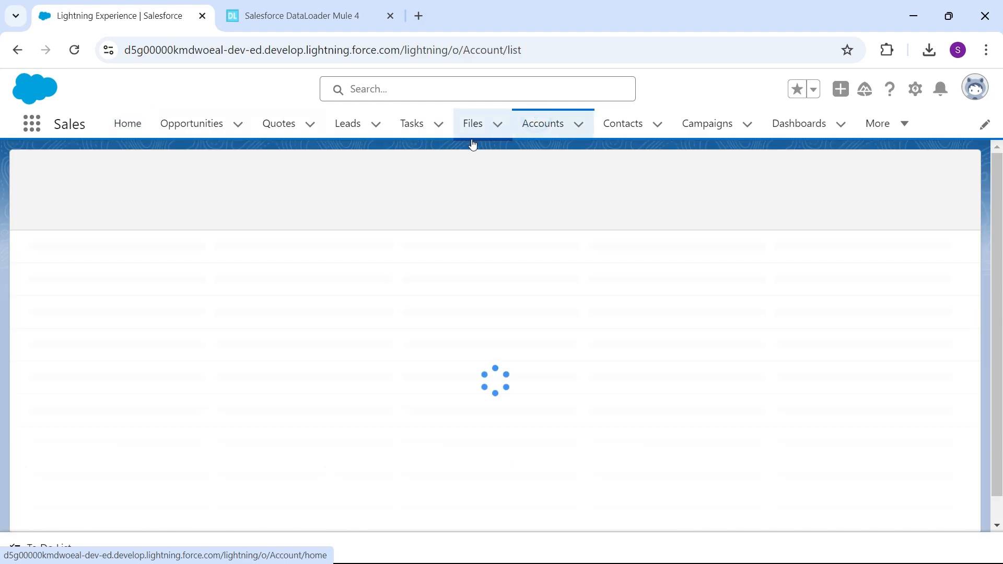
pyautogui.click(117, 273)
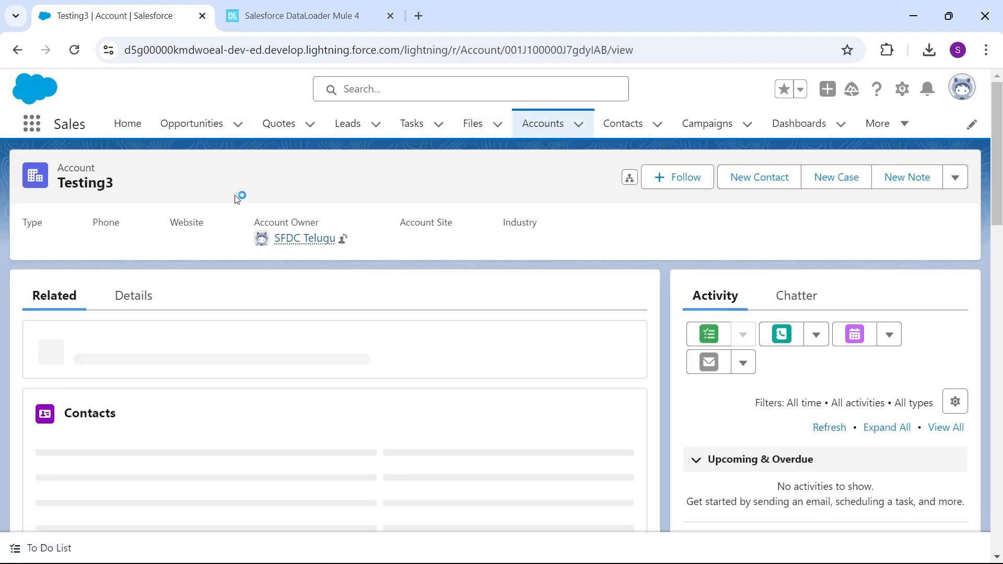
# - Dismiss the admin settings pop-up and copy the Testing3 account's record ID from the page address
pyautogui.doubleClick(546, 51)
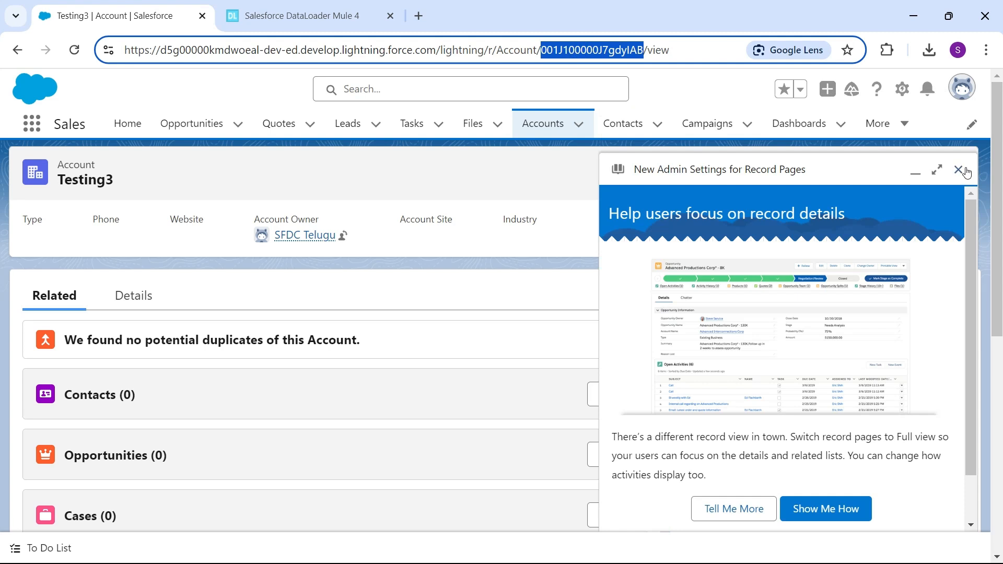
pyautogui.click(965, 170)
pyautogui.click(556, 52)
pyautogui.doubleClick(555, 51)
pyautogui.hotkey('ctrl', 'c')
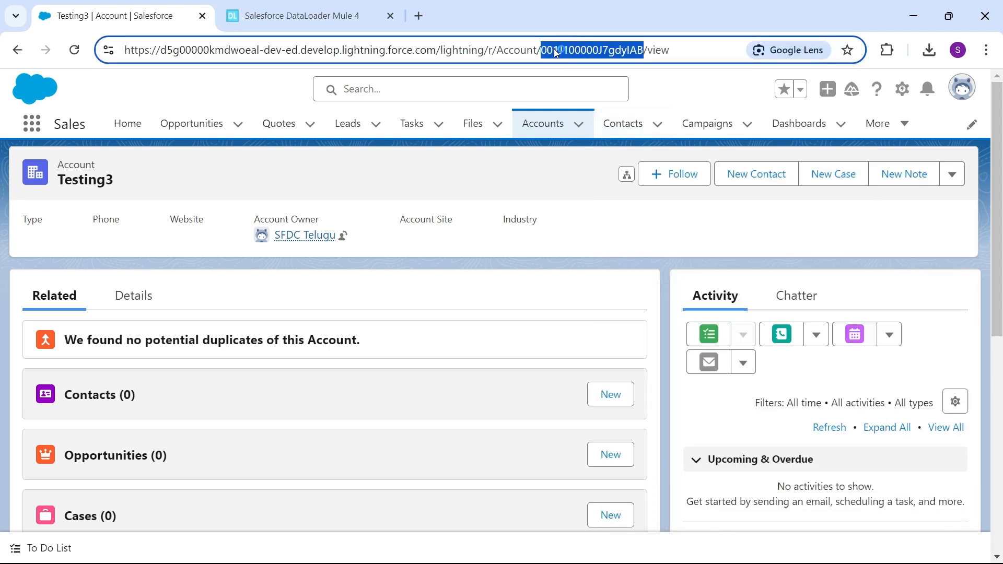
# - Switch to Excel and create a new blank workbook
pyautogui.hotkey('alt', 'Tab')
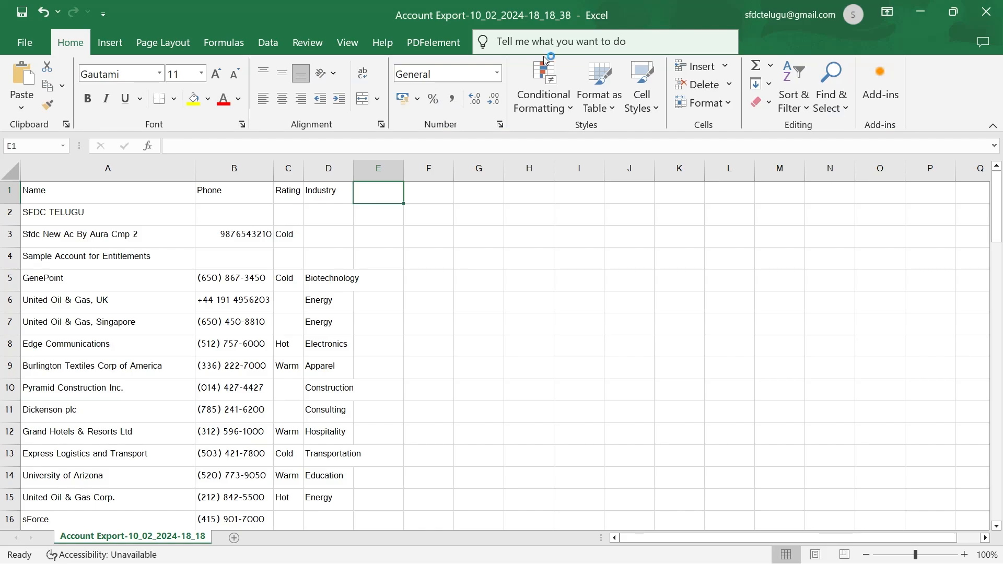
pyautogui.click(24, 44)
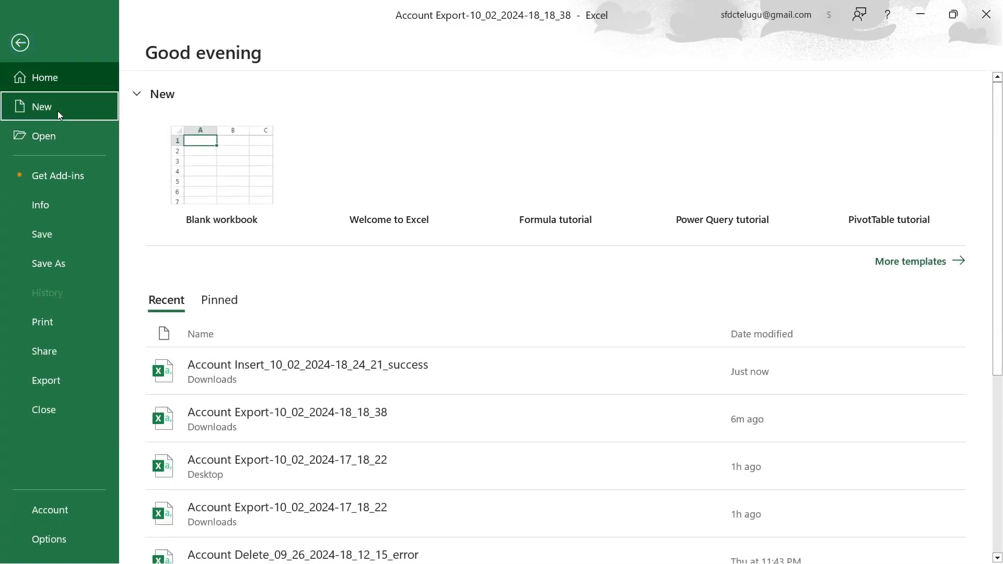
pyautogui.click(58, 111)
pyautogui.click(219, 172)
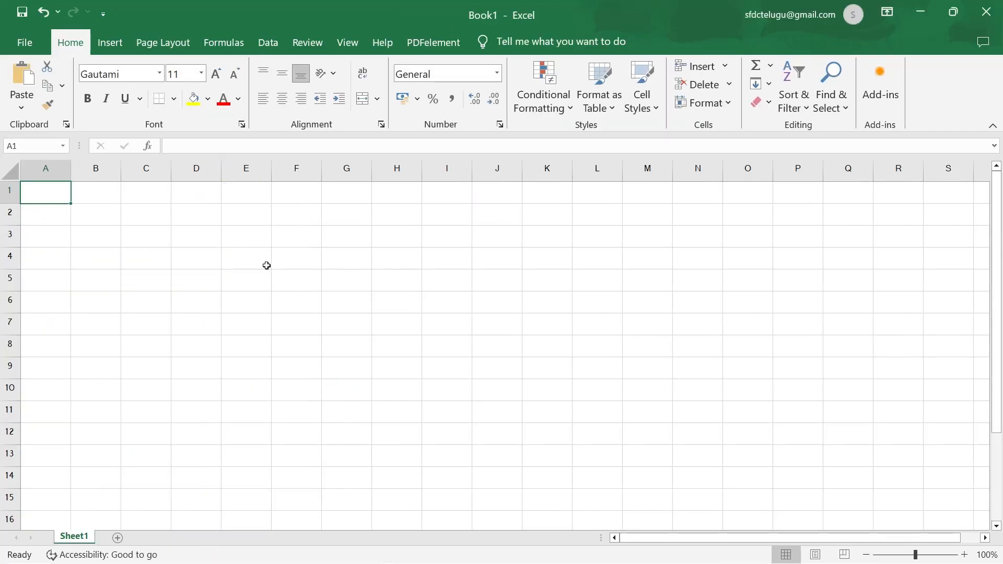
# - Enter the header Account ID in A1, paste the copied record ID into A2, and fit column A to its contents
pyautogui.write('Account')
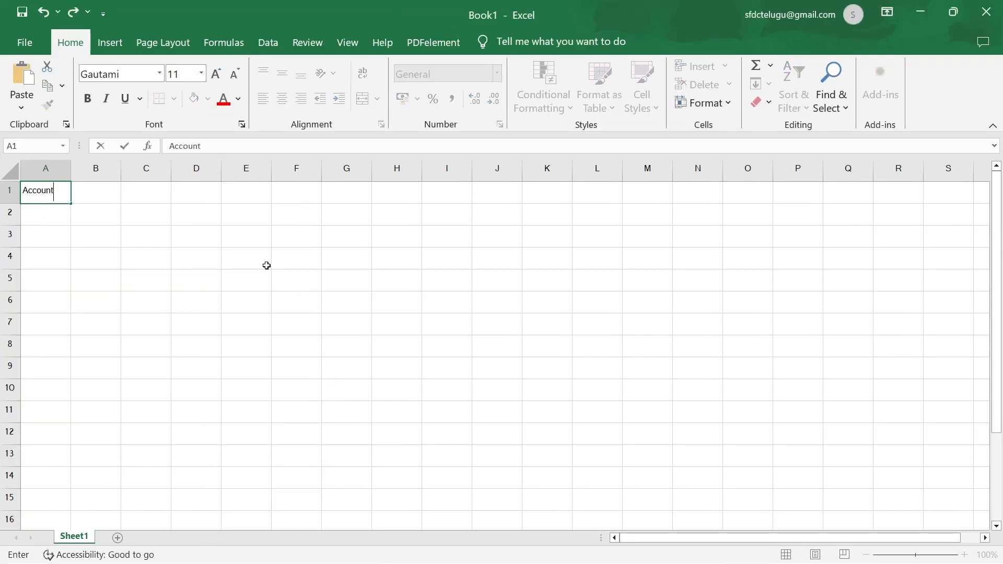
pyautogui.press('Return')
pyautogui.hotkey('ctrl', 'v')
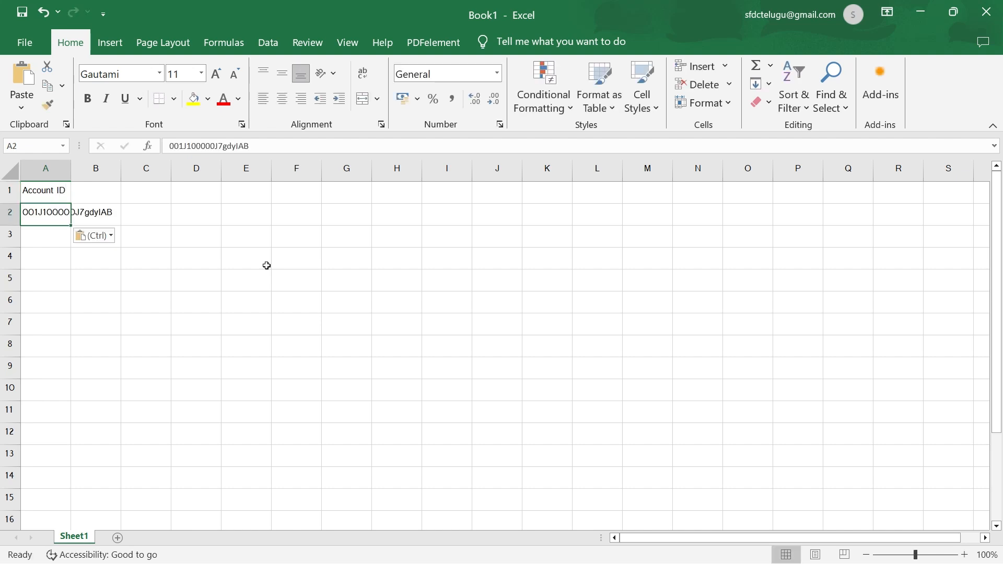
pyautogui.doubleClick(72, 170)
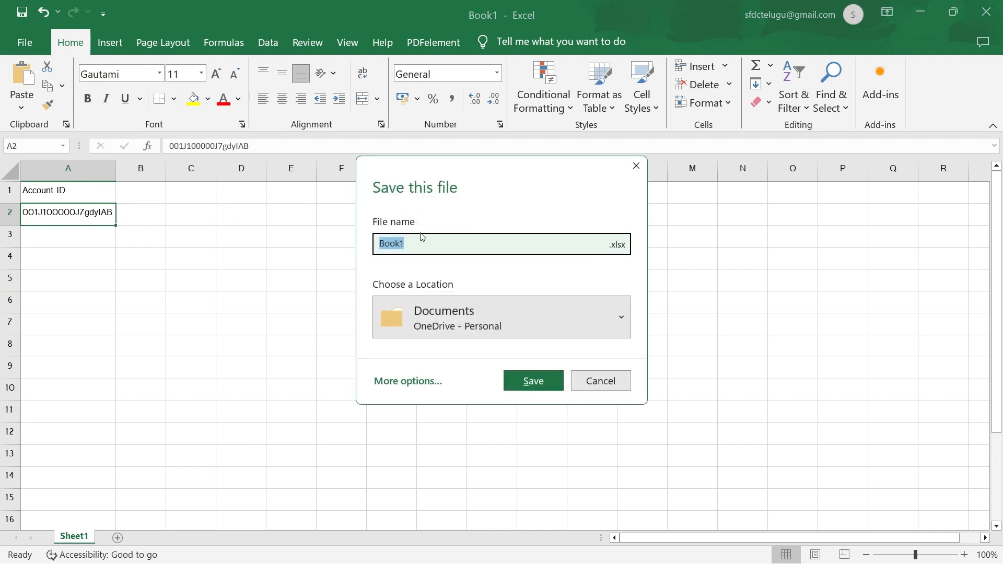
# - Save the workbook to the Desktop as DeleteRecordData in CSV (Comma delimited) format
pyautogui.click(514, 322)
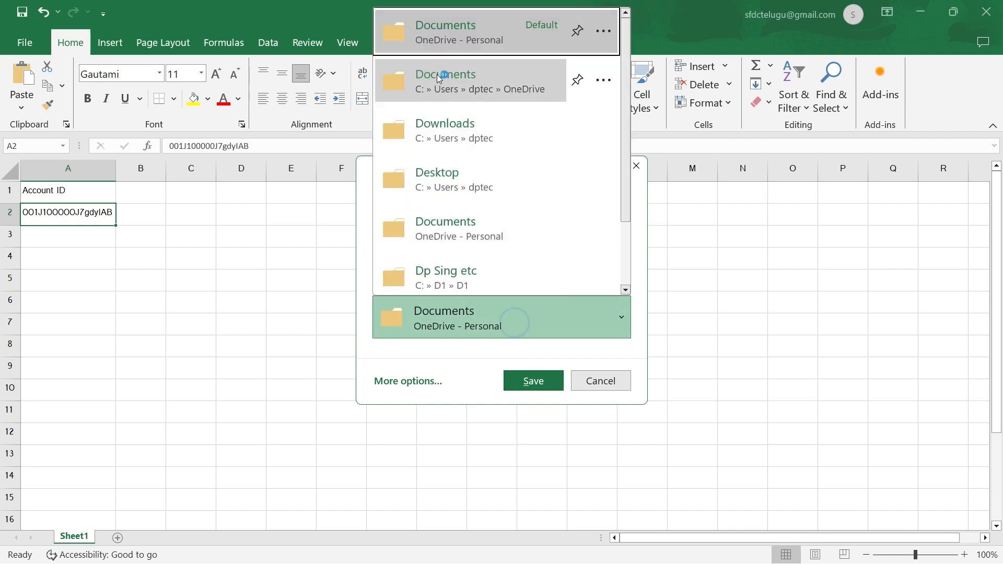
pyautogui.click(456, 184)
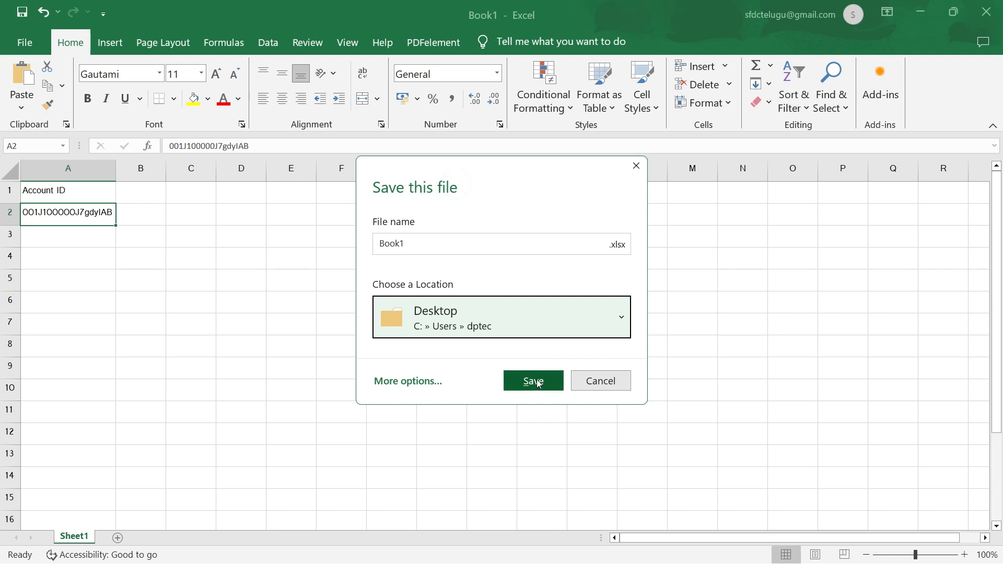
pyautogui.click(427, 241)
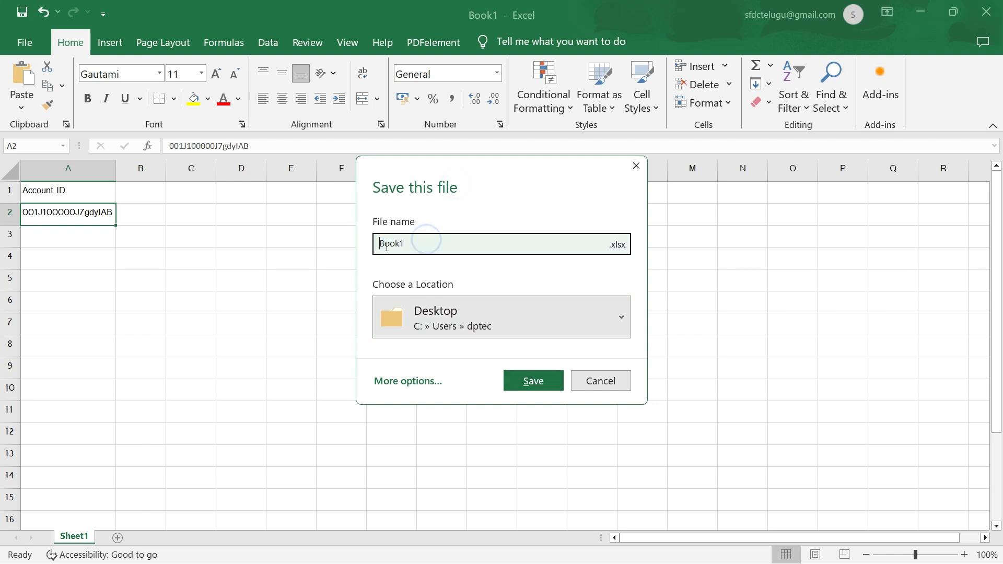
pyautogui.moveTo(406, 240); pyautogui.dragTo(332, 246)
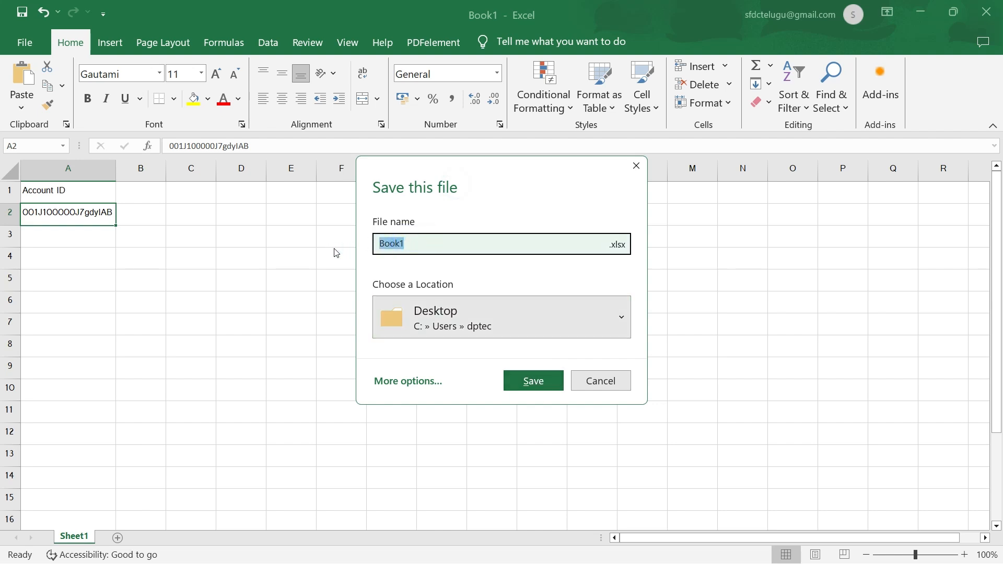
pyautogui.write('DeleteRecordData')
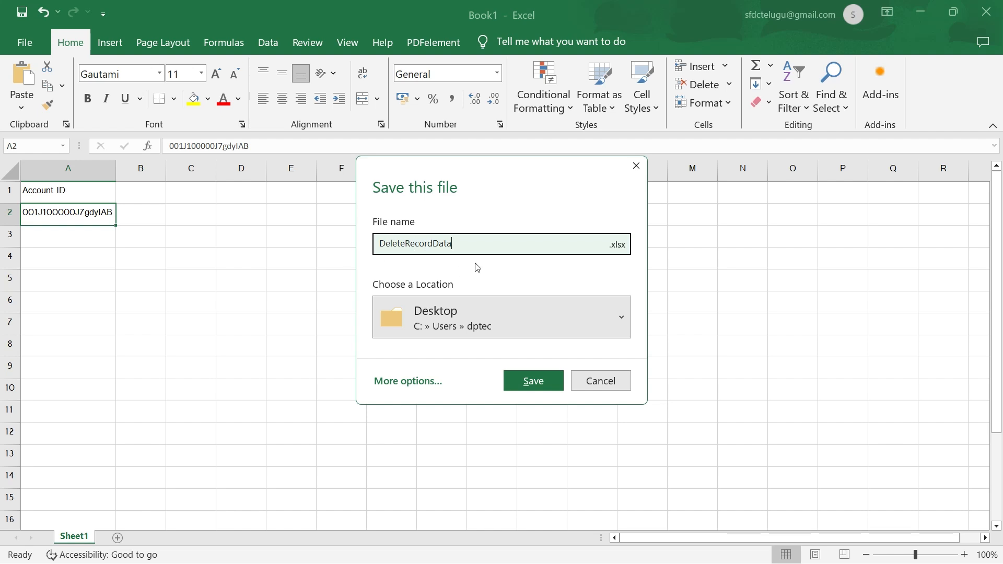
pyautogui.click(619, 245)
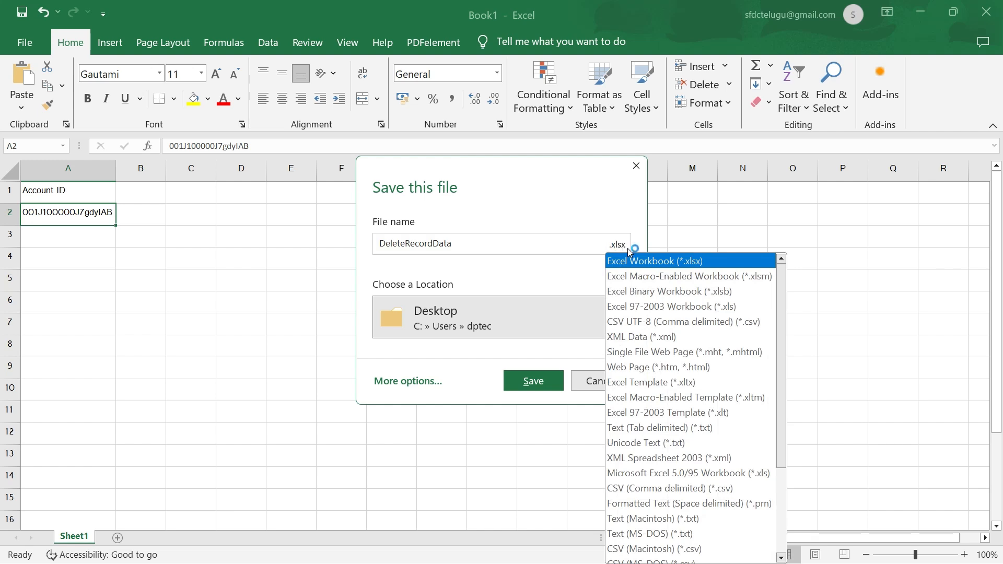
pyautogui.click(693, 489)
pyautogui.click(543, 380)
# - Switch back to dataloader.io and start a new delete task for the Account object
pyautogui.hotkey('alt', 'Tab')
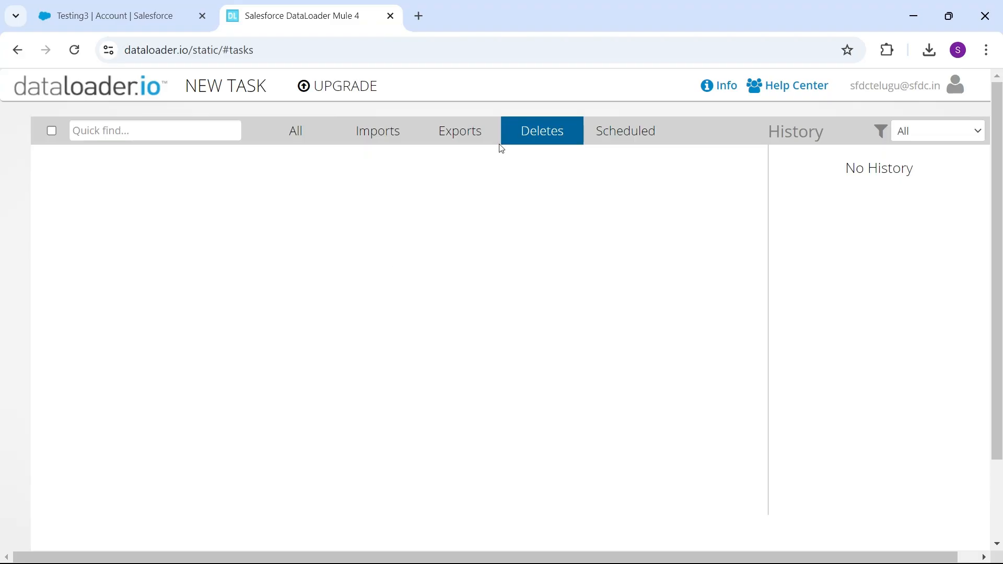
pyautogui.click(231, 84)
pyautogui.click(228, 201)
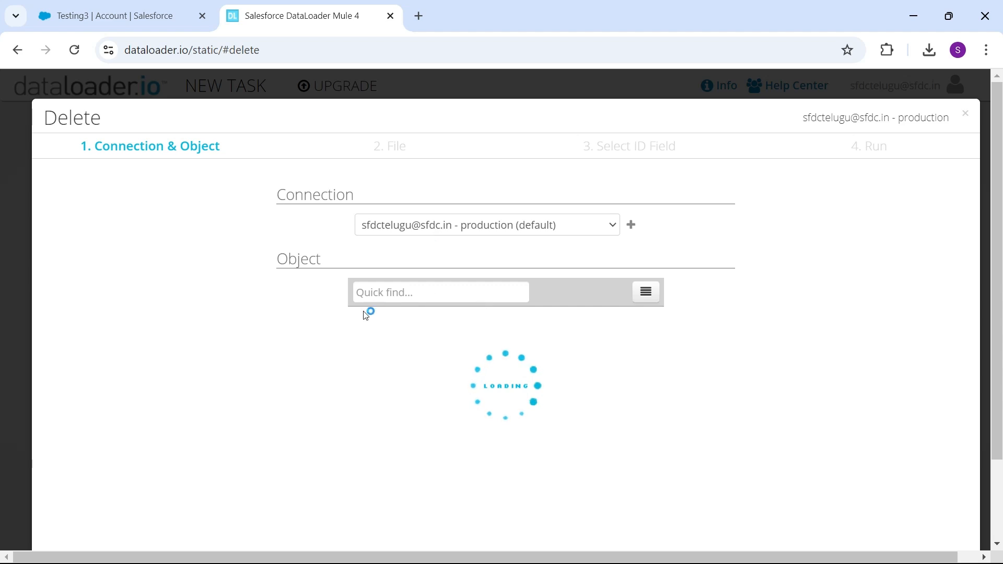
pyautogui.click(392, 318)
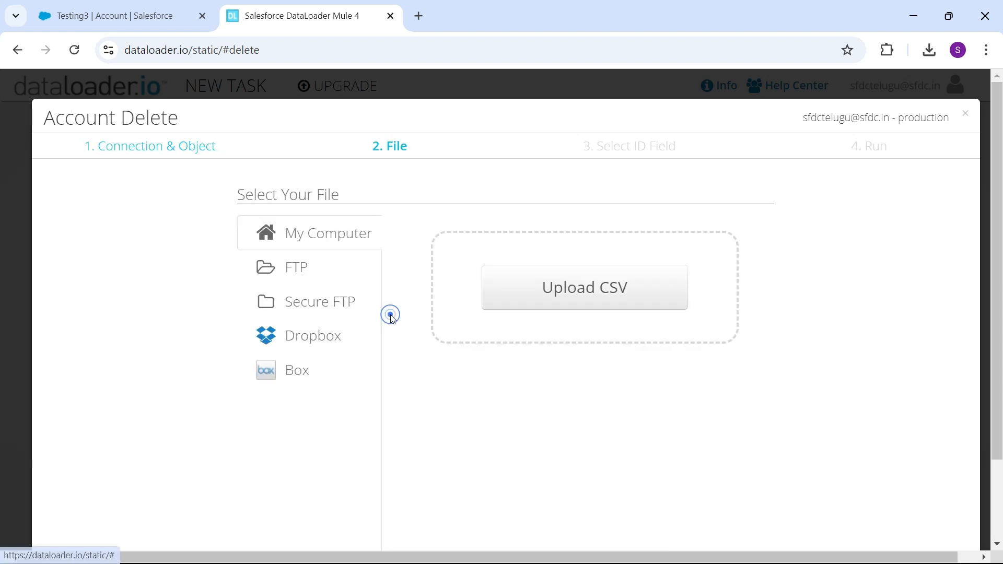
# - Upload the DeleteRecordData CSV file from the Desktop as the delete task's source file
pyautogui.click(532, 289)
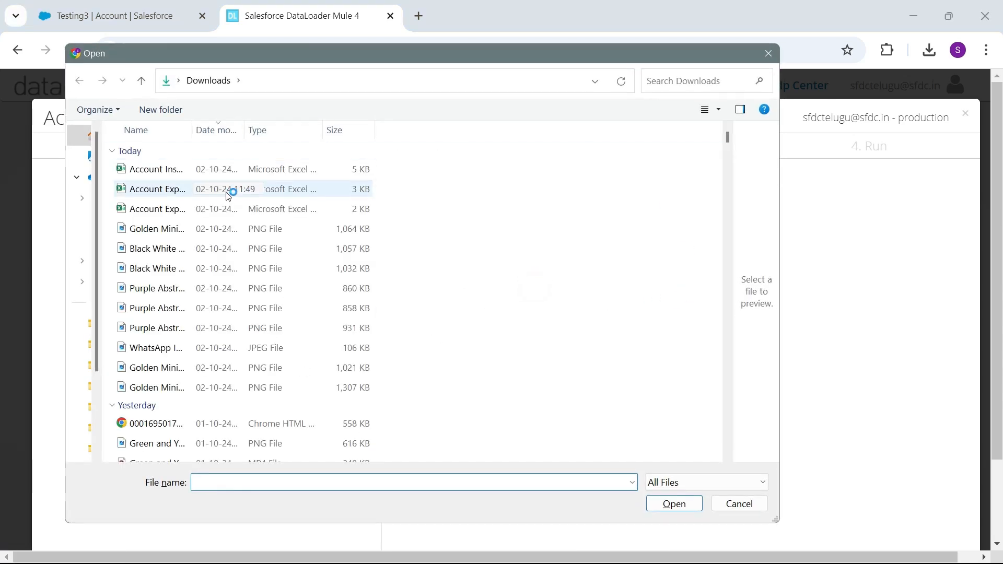
pyautogui.click(181, 83)
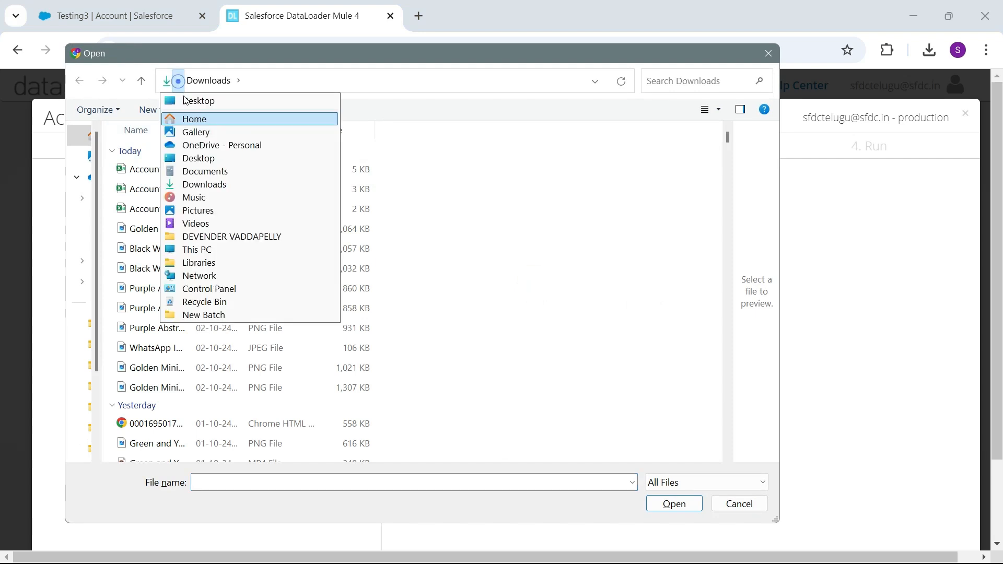
pyautogui.click(197, 158)
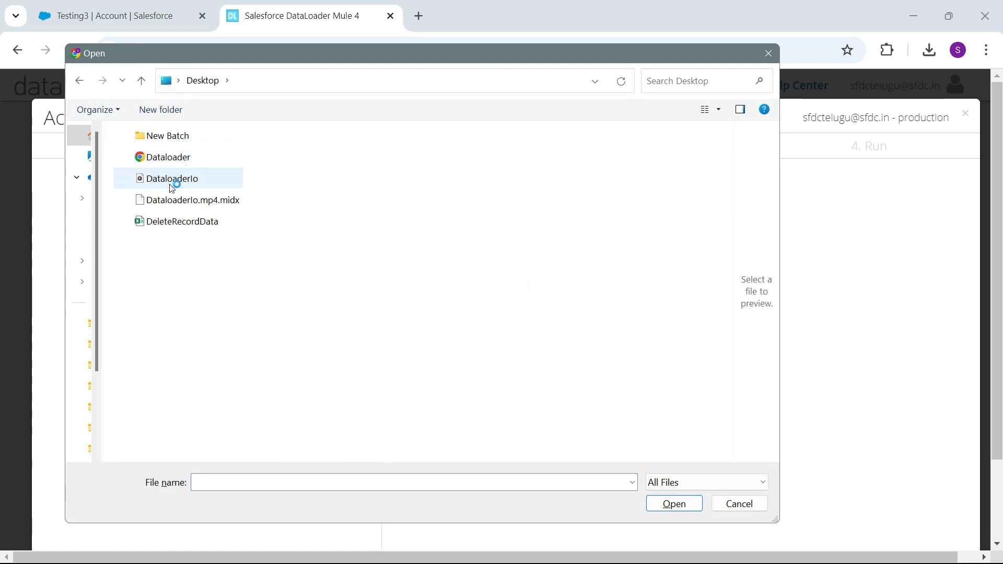
pyautogui.click(176, 222)
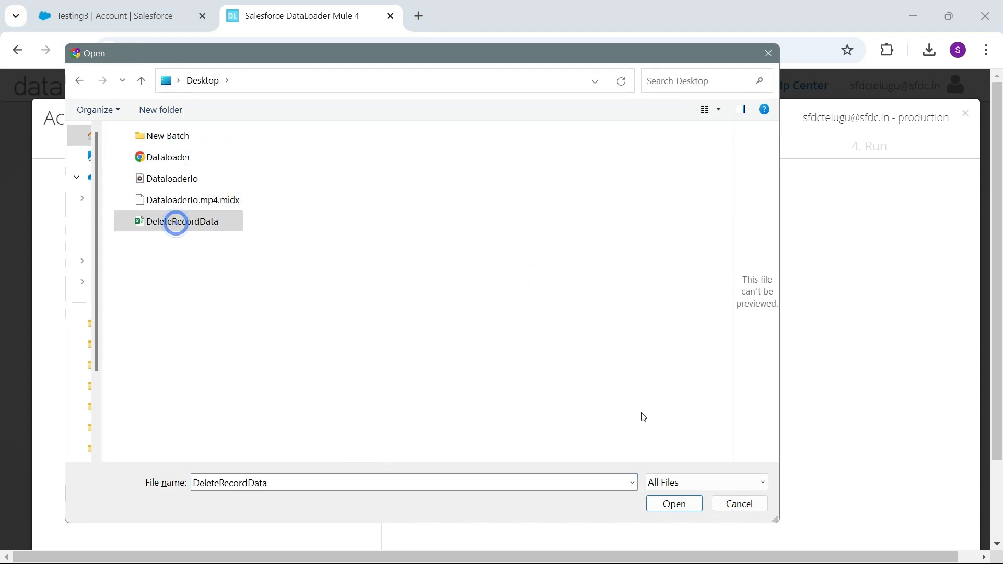
pyautogui.click(671, 505)
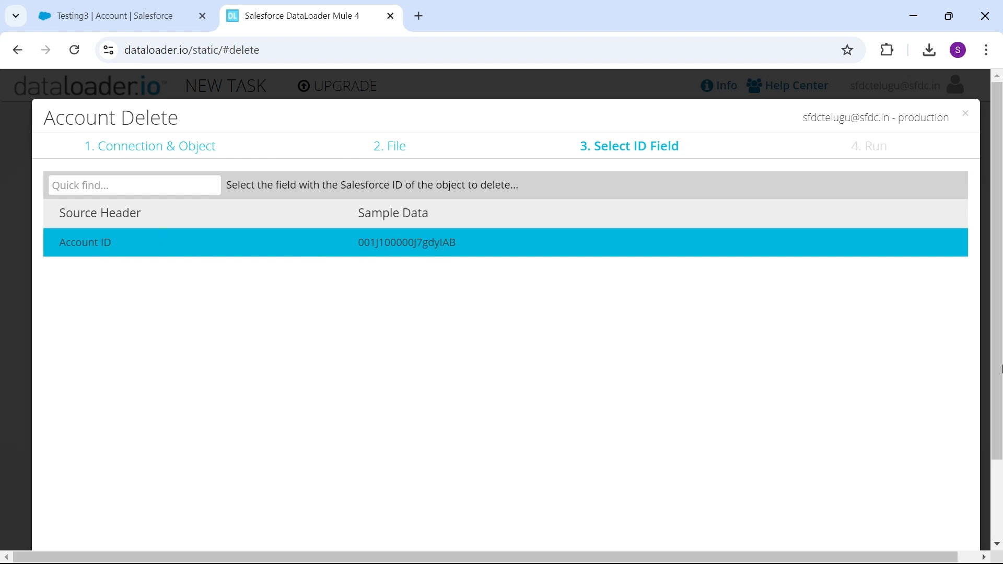
# - Accept Account ID as the ID field, and save and run the Account Delete task, confirming the change to Salesforce data
pyautogui.moveTo(997, 264); pyautogui.dragTo(1000, 478)
pyautogui.click(945, 505)
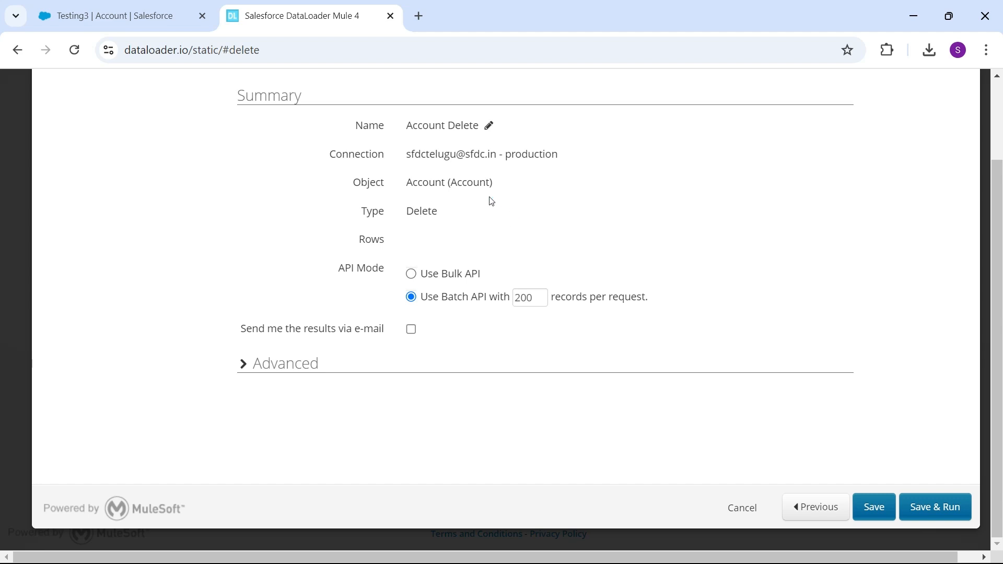
pyautogui.click(929, 506)
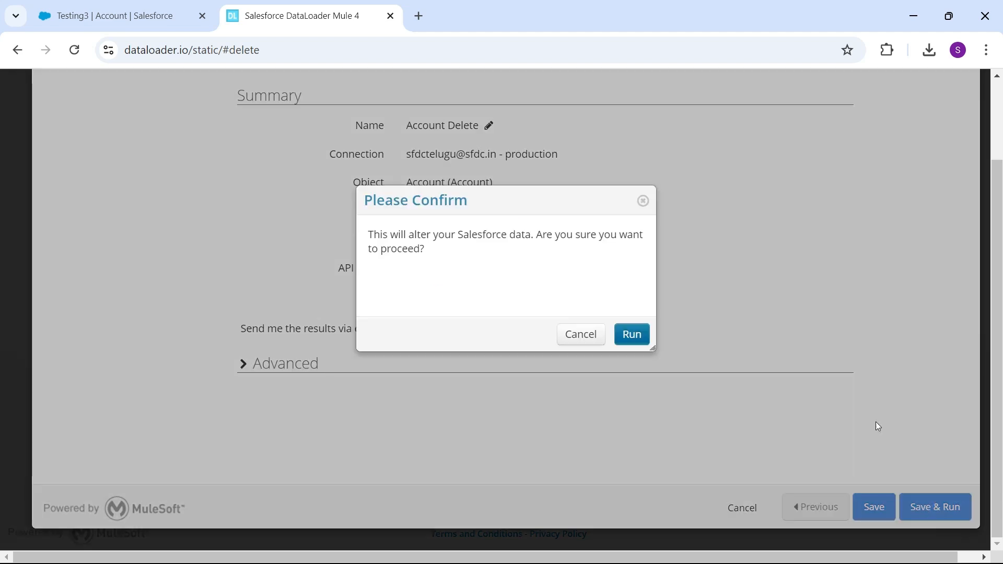
pyautogui.click(631, 336)
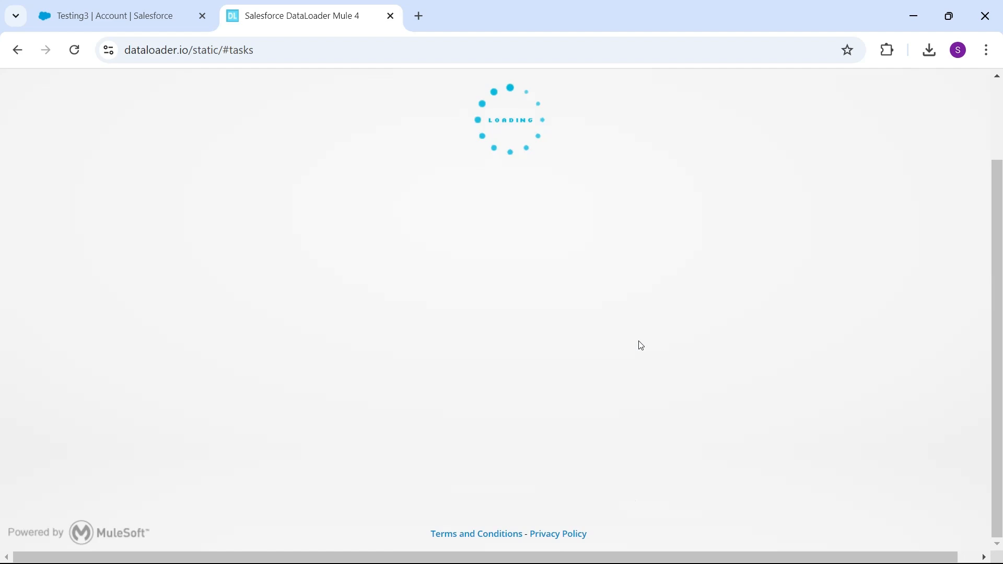
# - Check the Account Delete run in the task list, and look through the delete, import and export task lists
pyautogui.scroll(2, 634, 356)
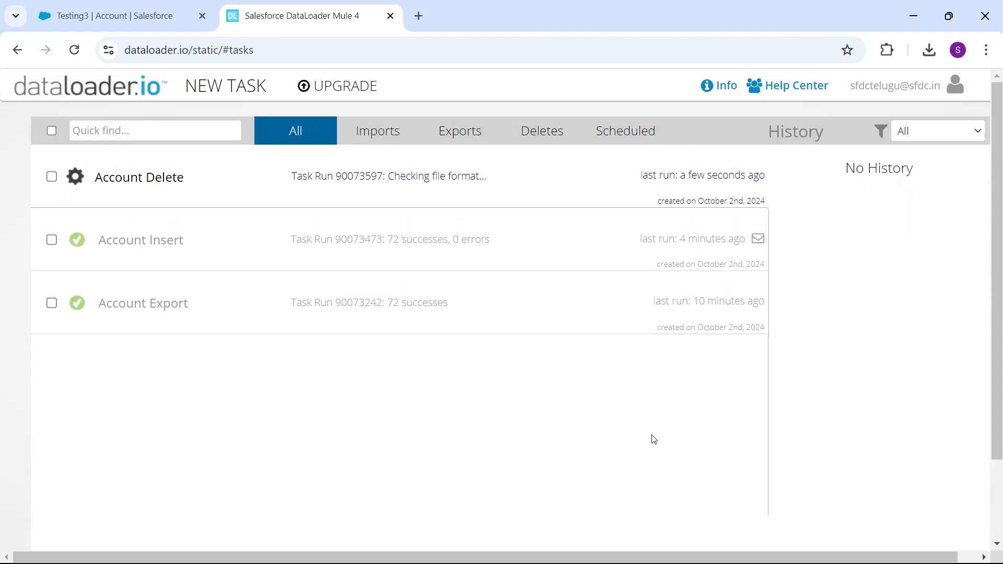
pyautogui.scroll(-2, 642, 423)
pyautogui.scroll(2, 642, 421)
pyautogui.click(530, 133)
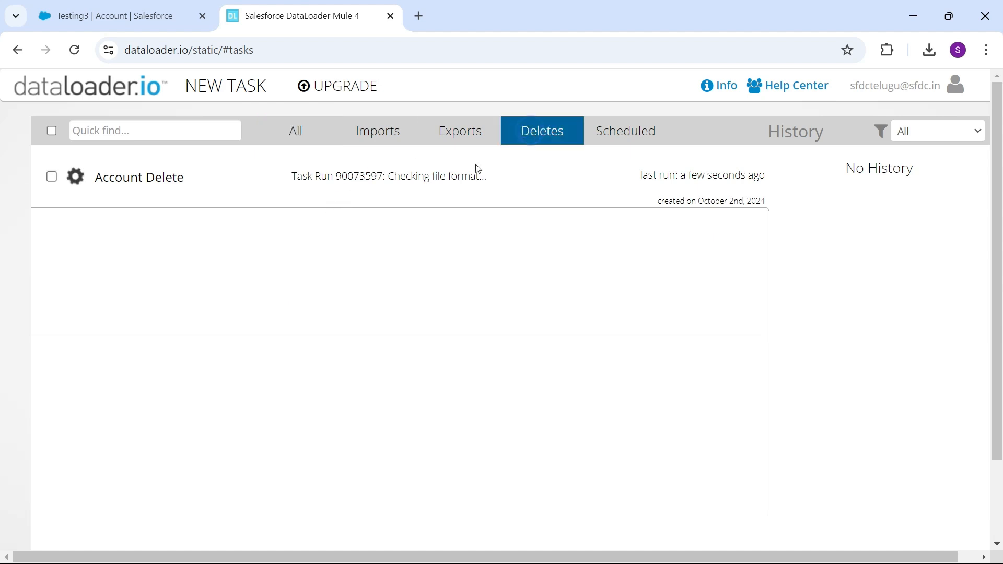
pyautogui.click(372, 134)
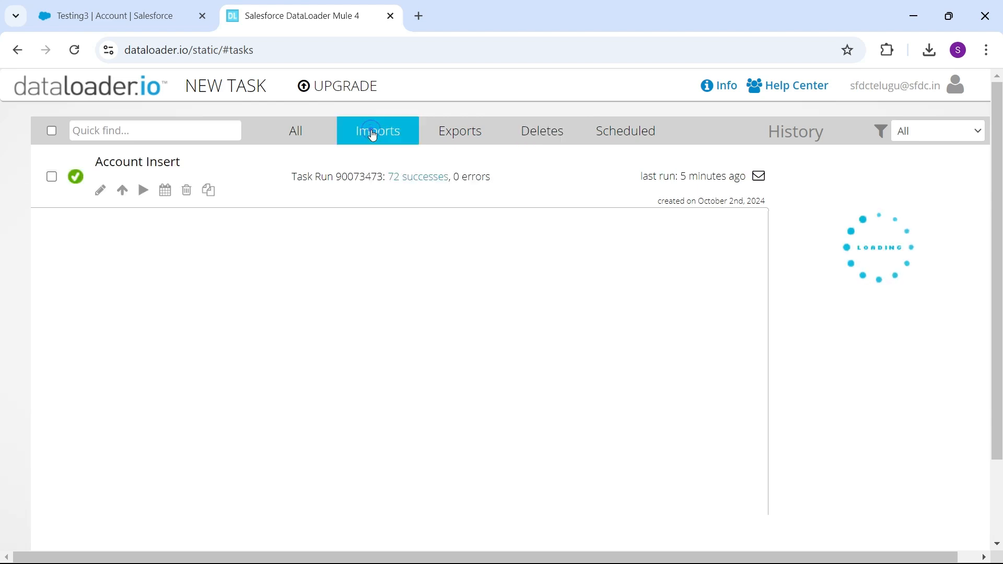
pyautogui.click(466, 128)
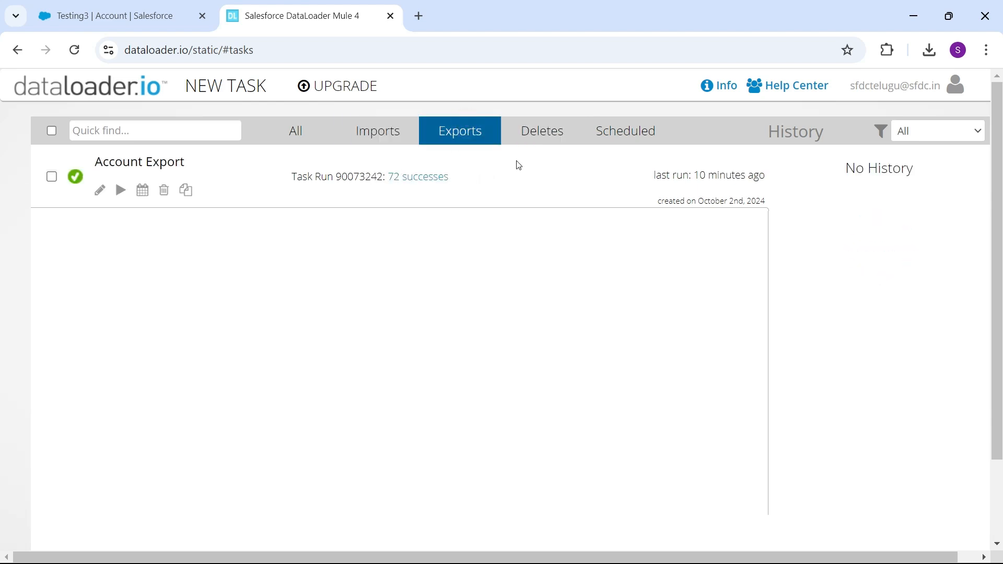
# - Download the success CSV of the Account Delete run, open it in Excel and fit the column widths to read the deletion status
pyautogui.click(540, 132)
pyautogui.click(337, 176)
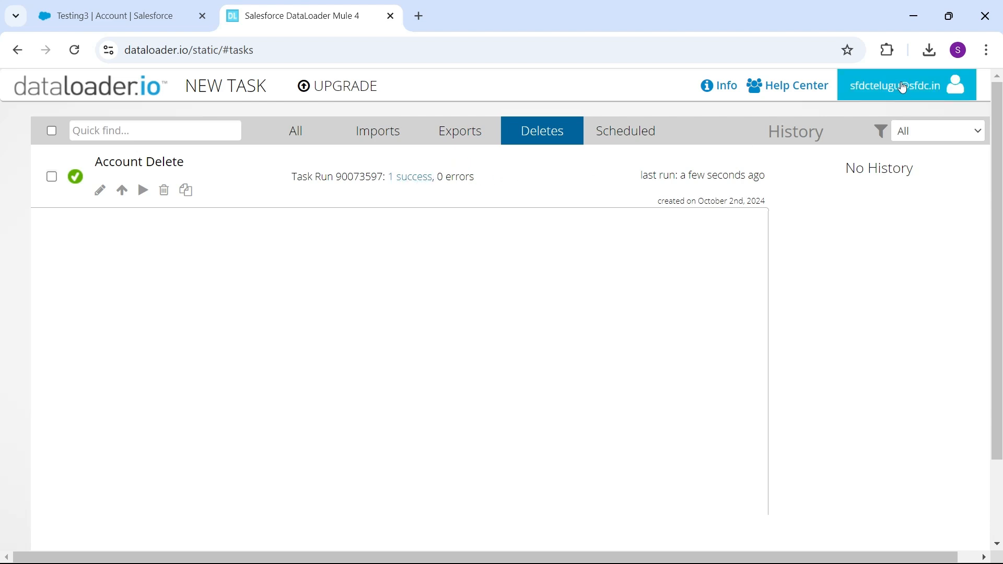
pyautogui.click(415, 178)
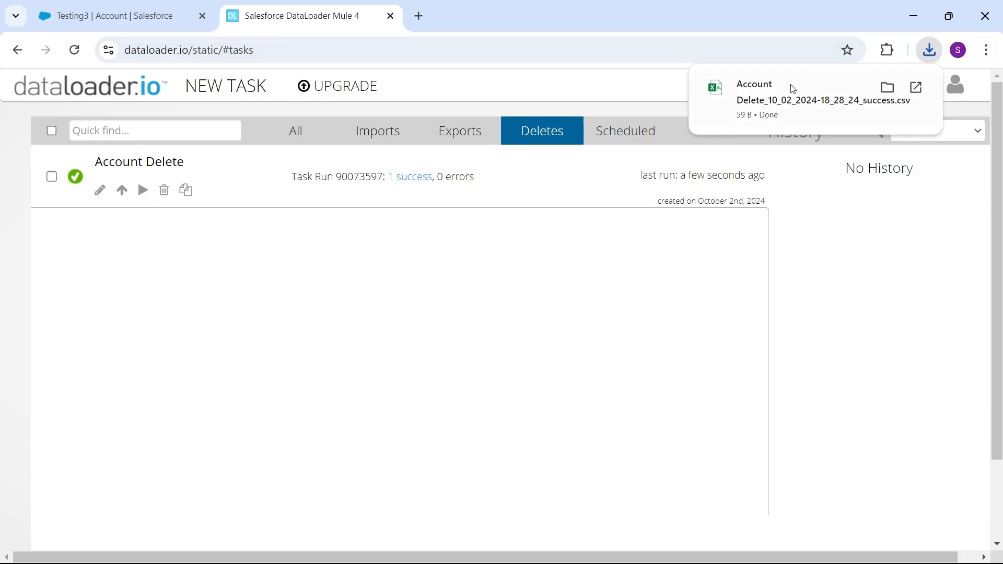
pyautogui.click(827, 88)
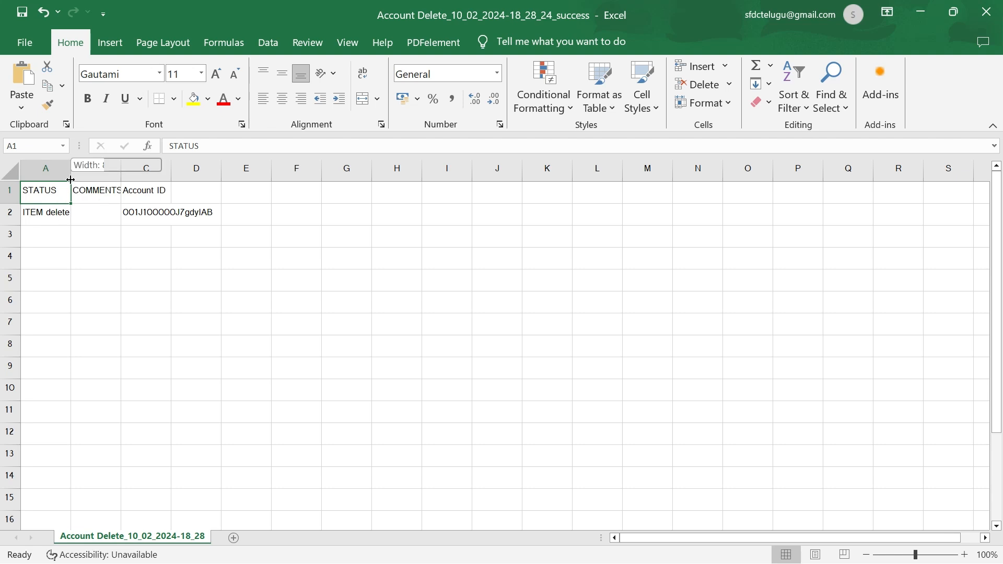
pyautogui.moveTo(119, 173); pyautogui.dragTo(123, 174)
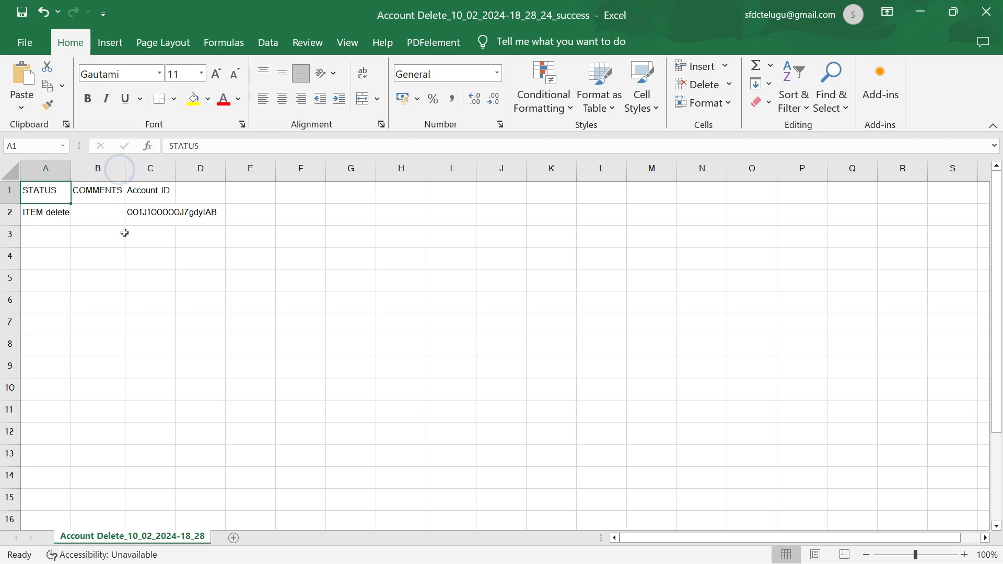
pyautogui.doubleClick(175, 170)
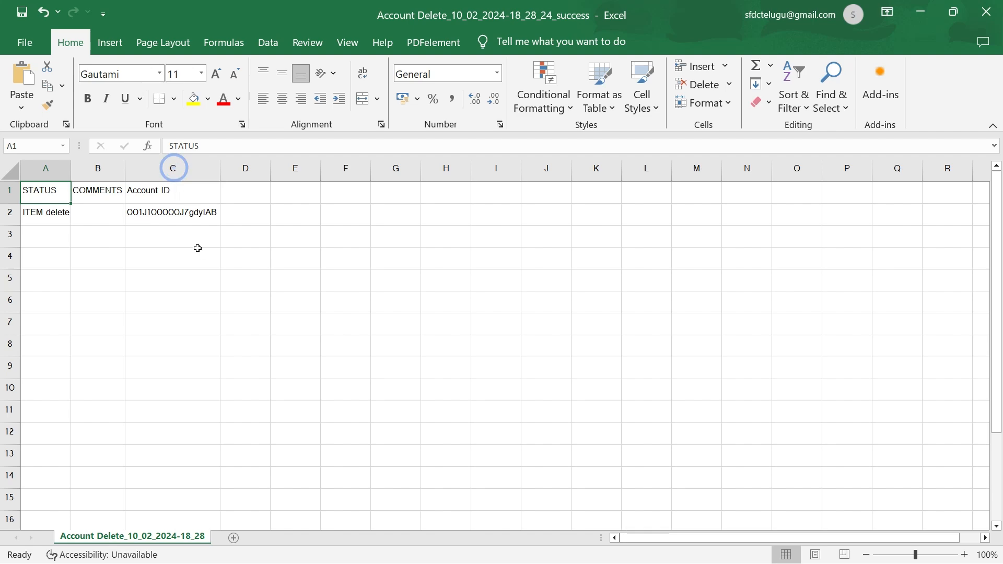
pyautogui.click(920, 11)
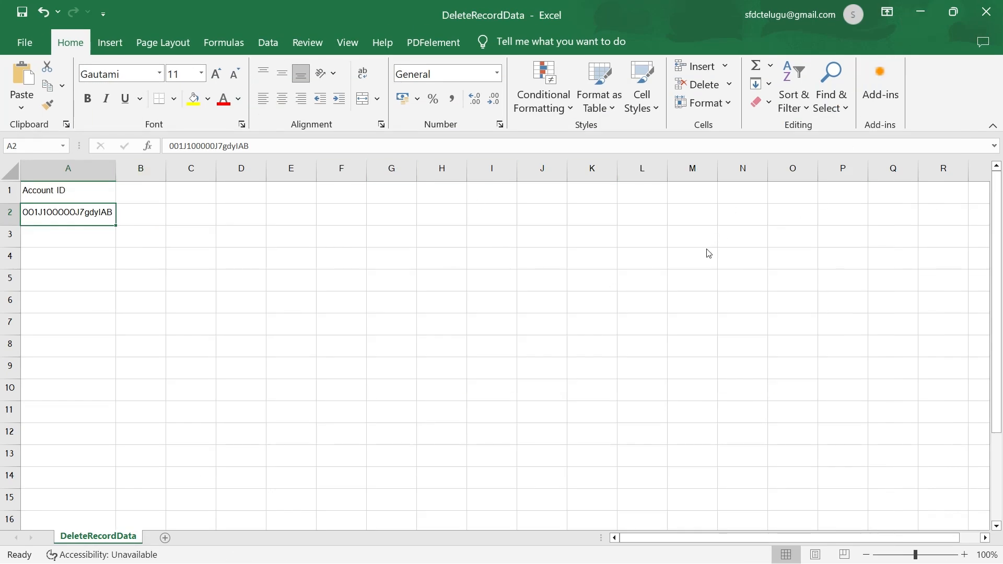
# - Switch back to Salesforce in the browser and reload the Testing3 account page to check the deletion
pyautogui.hotkey('alt', 'Tab')
pyautogui.hotkey('alt', 'Tab')
pyautogui.press('Tab')
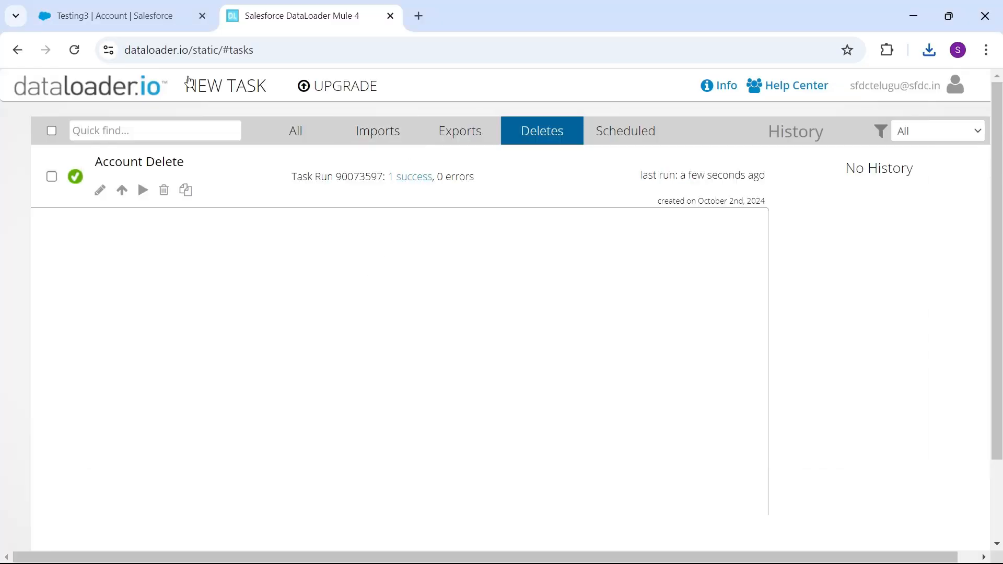
pyautogui.click(141, 15)
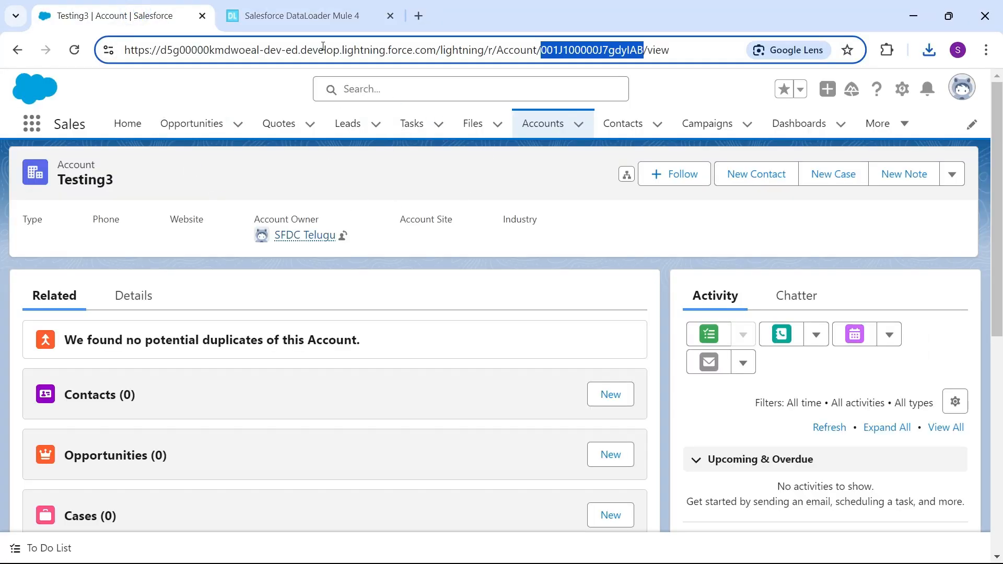
pyautogui.click(76, 54)
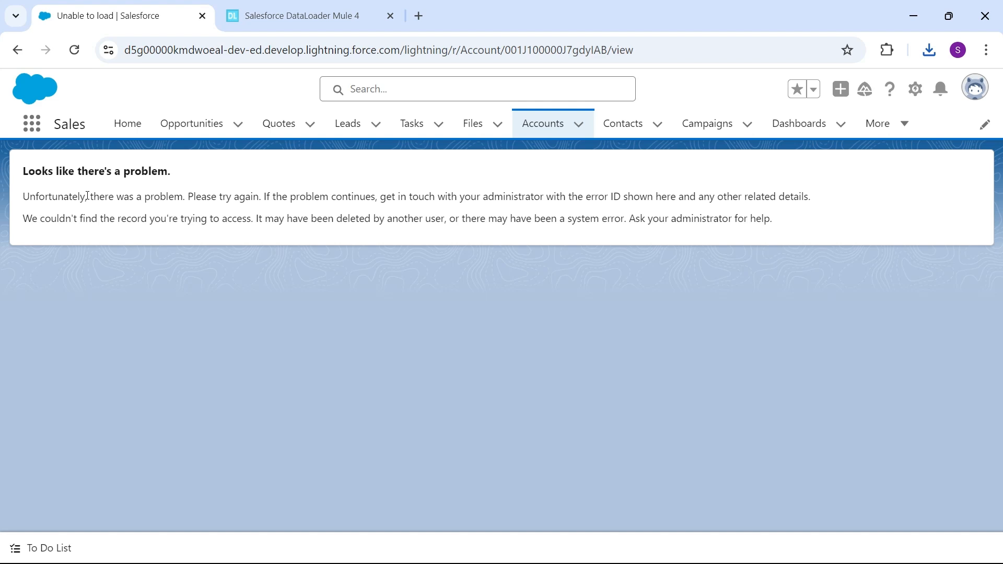
# - Search the app launcher for "rec" and open the Recycle Bin
pyautogui.click(32, 124)
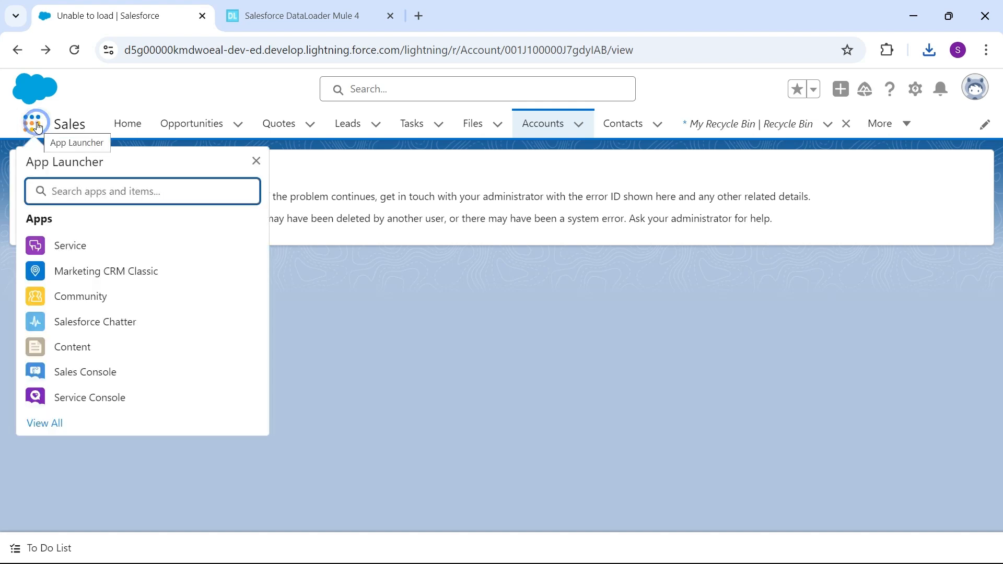
pyautogui.write('re')
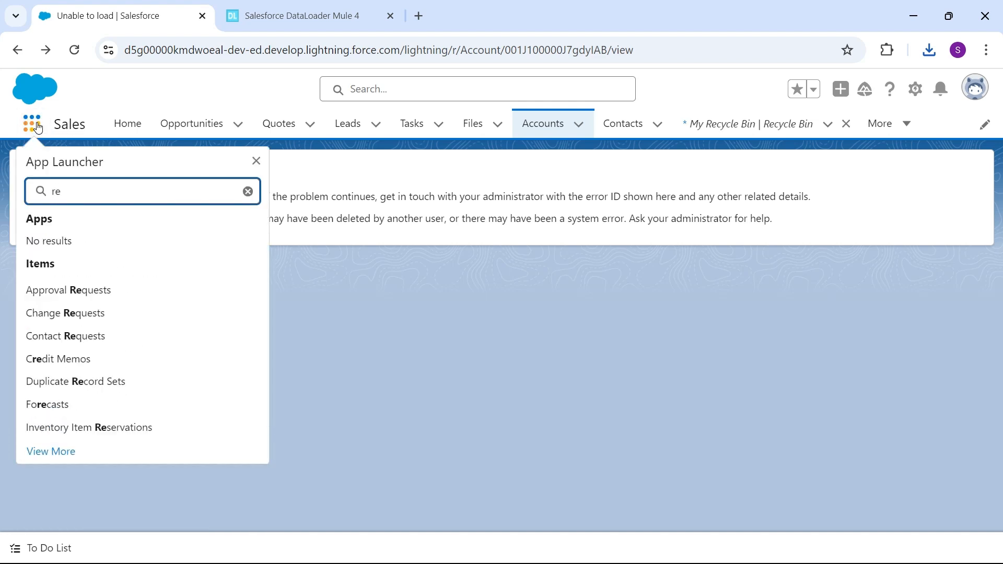
pyautogui.write('c')
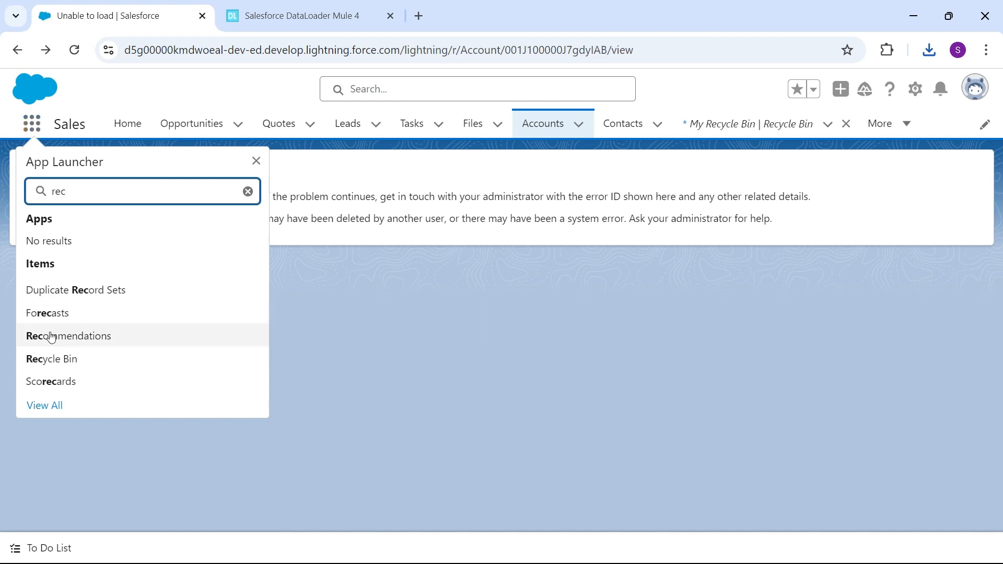
pyautogui.click(52, 360)
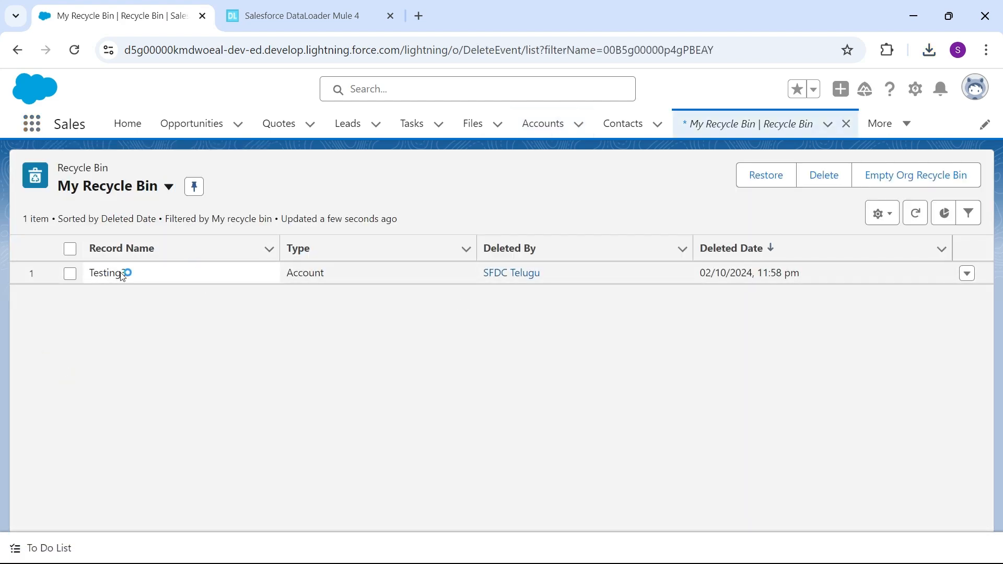
# - Restore the Testing3 account from the Recycle Bin, and return to its record to view the details
pyautogui.click(68, 275)
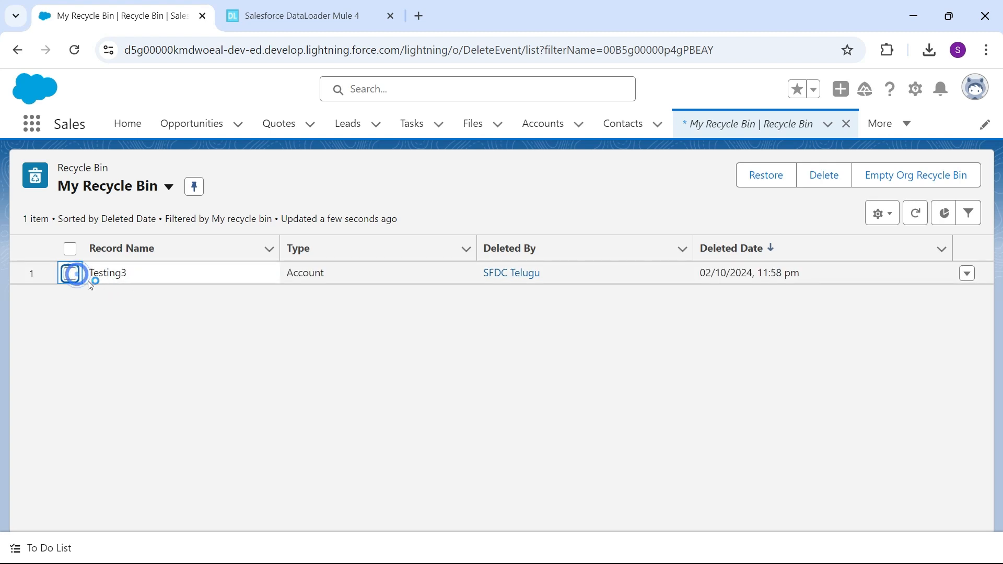
pyautogui.click(768, 180)
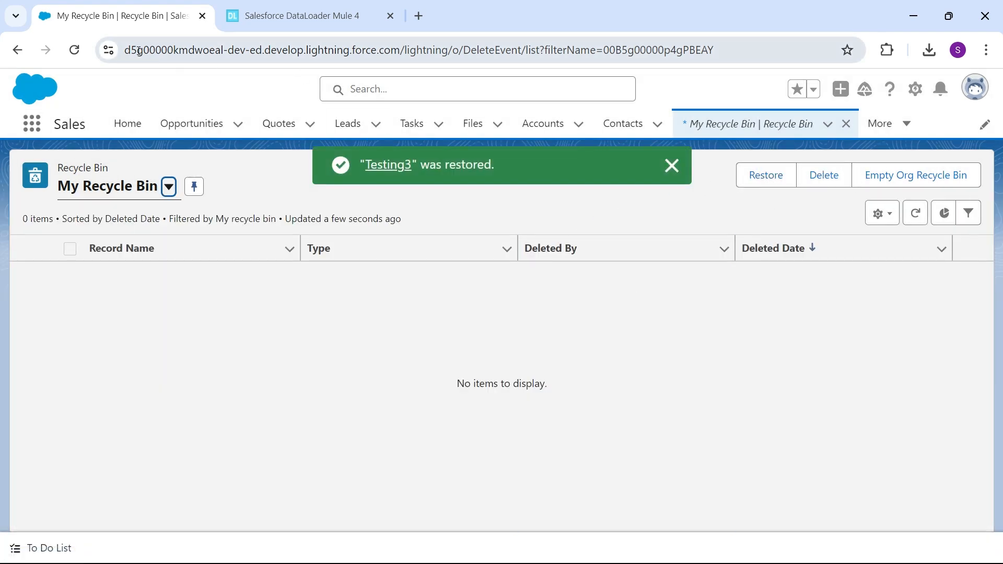
pyautogui.click(44, 51)
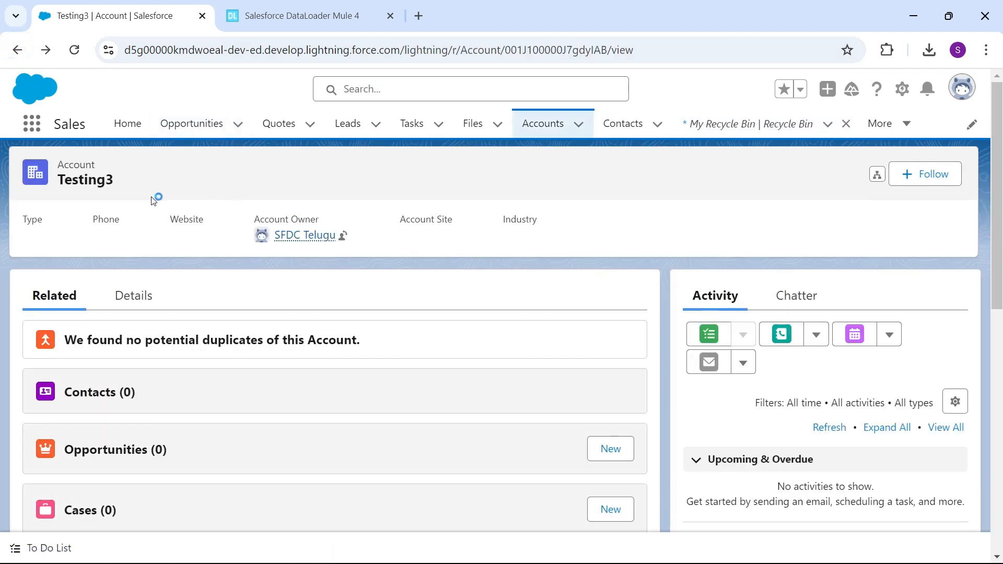
pyautogui.click(132, 302)
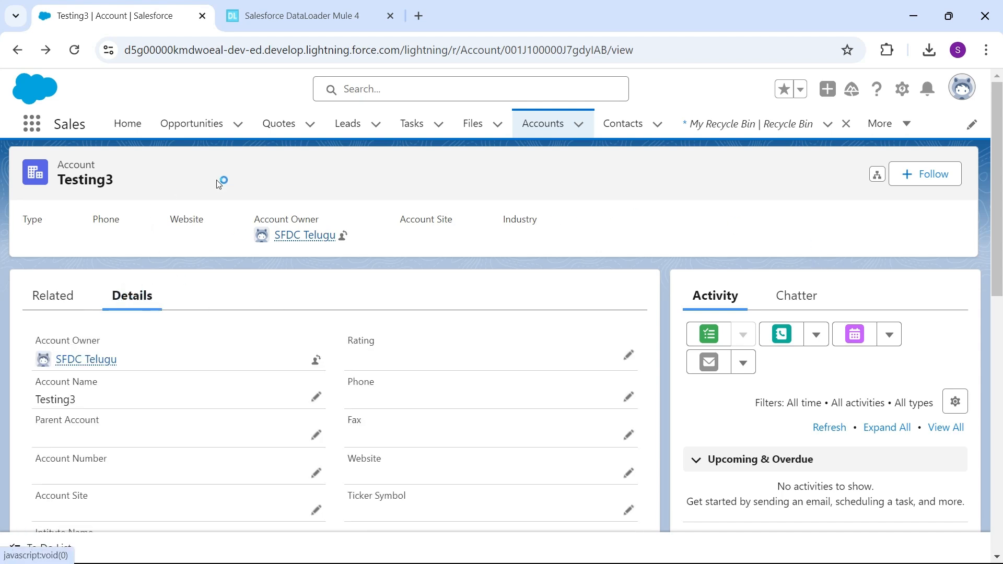
# - Delete the Testing3 account from the recently viewed accounts list and confirm the deletion
pyautogui.click(546, 124)
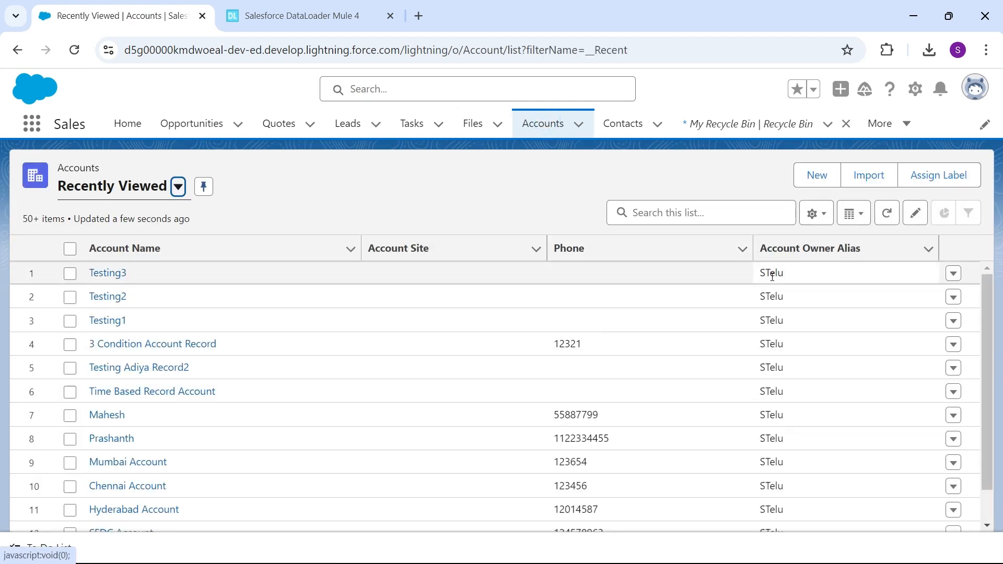
pyautogui.click(70, 273)
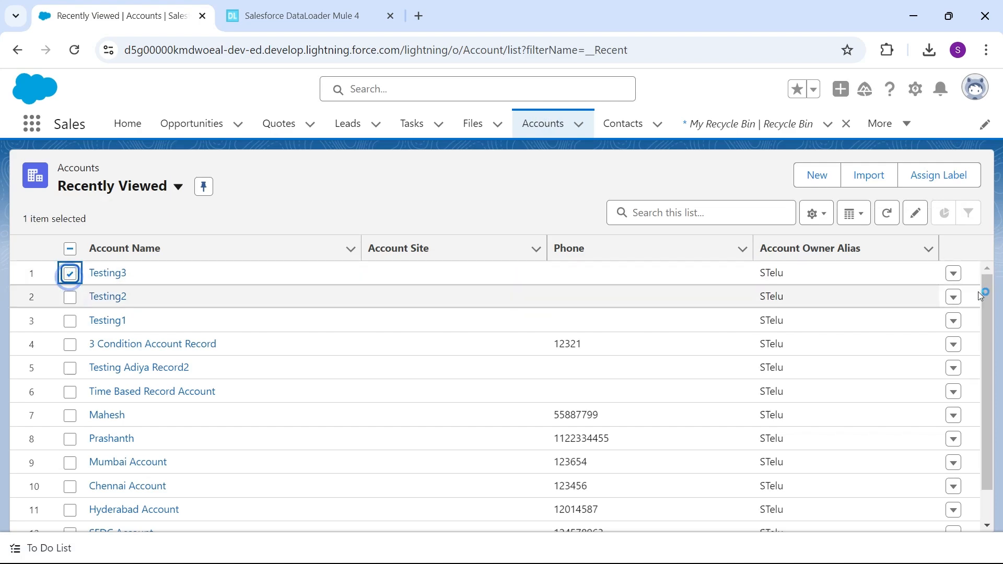
pyautogui.click(953, 274)
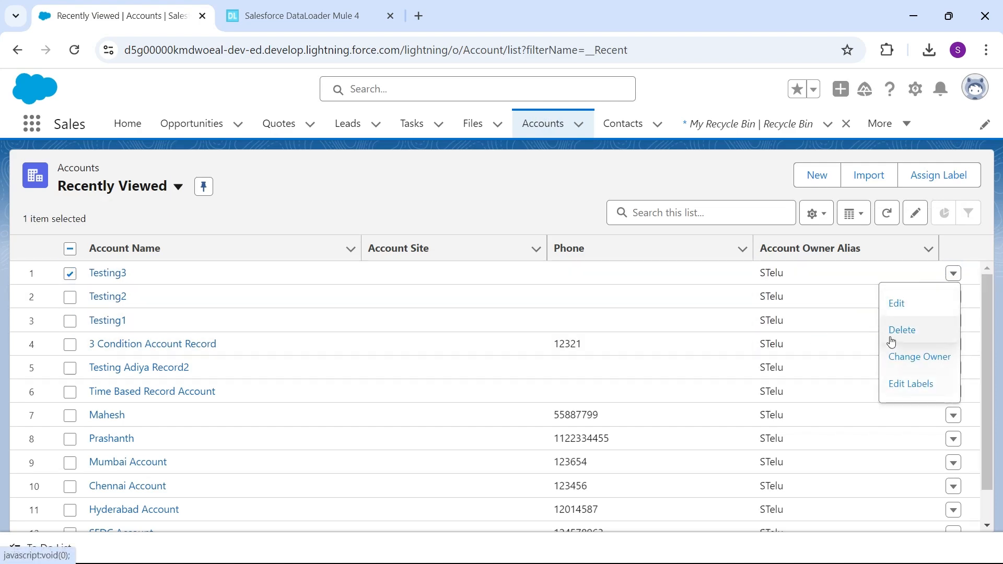
pyautogui.click(829, 331)
pyautogui.click(711, 348)
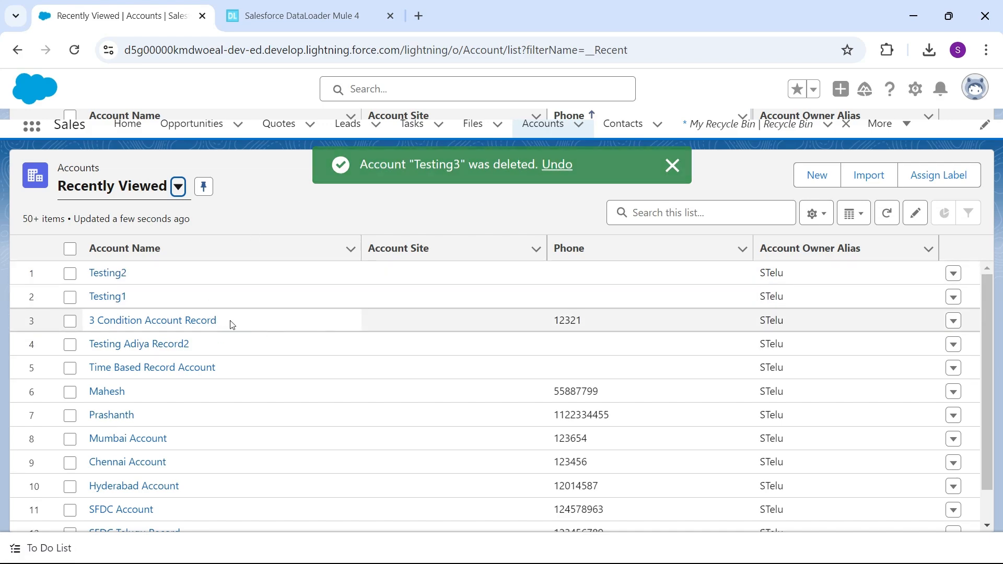
# - Switch to dataloader.io and start a new delete task for the Account object
pyautogui.hotkey('alt', 'Tab')
pyautogui.hotkey('alt', 'Tab')
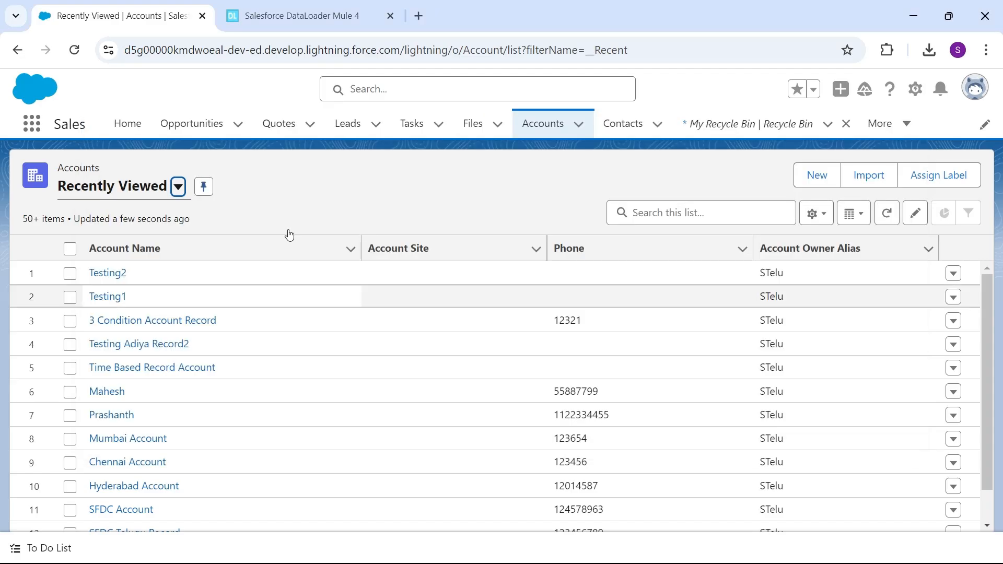
pyautogui.click(279, 15)
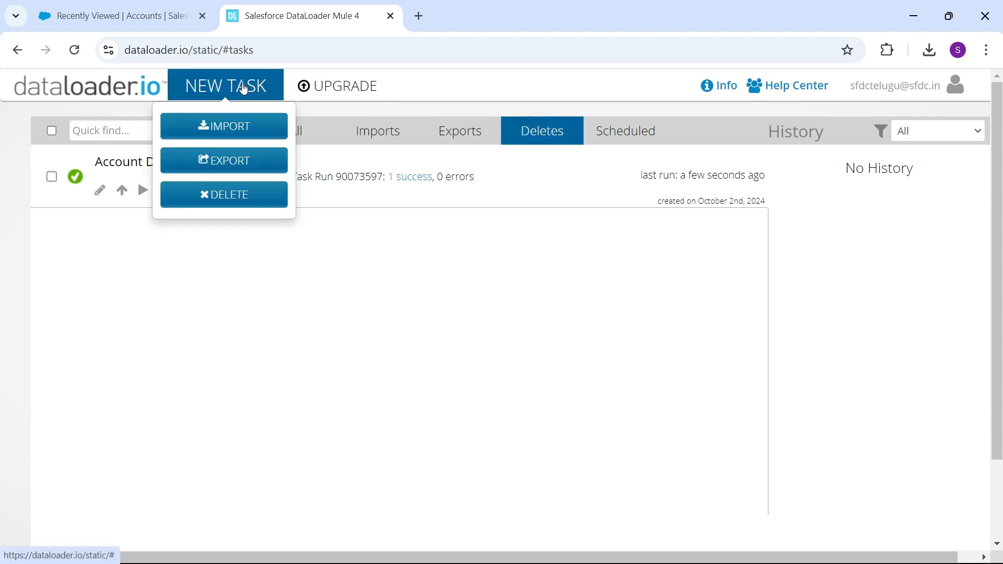
pyautogui.click(230, 189)
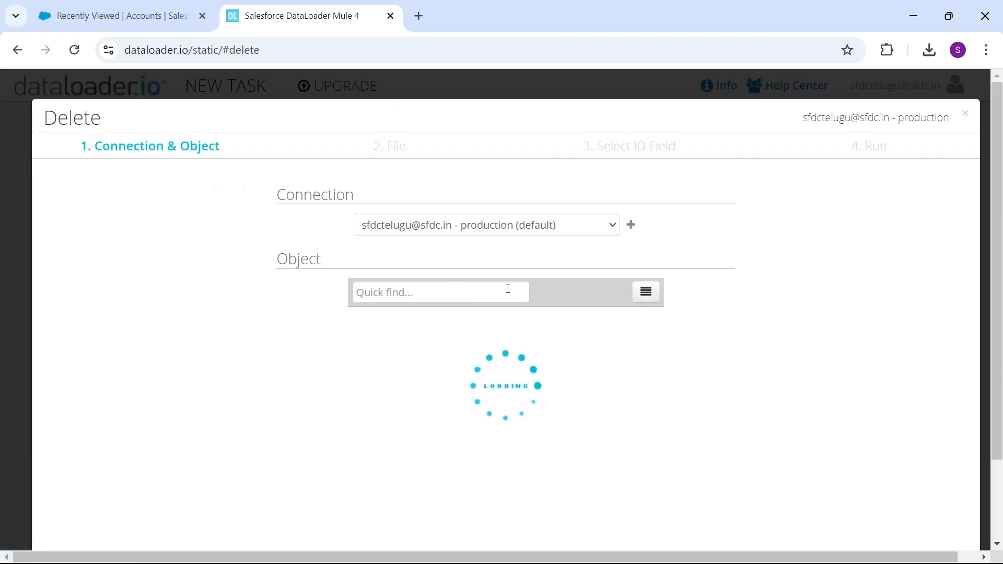
pyautogui.click(502, 316)
# - Upload the DeleteRecordData CSV file from the Desktop as the source of the new Account Delete task
pyautogui.click(542, 286)
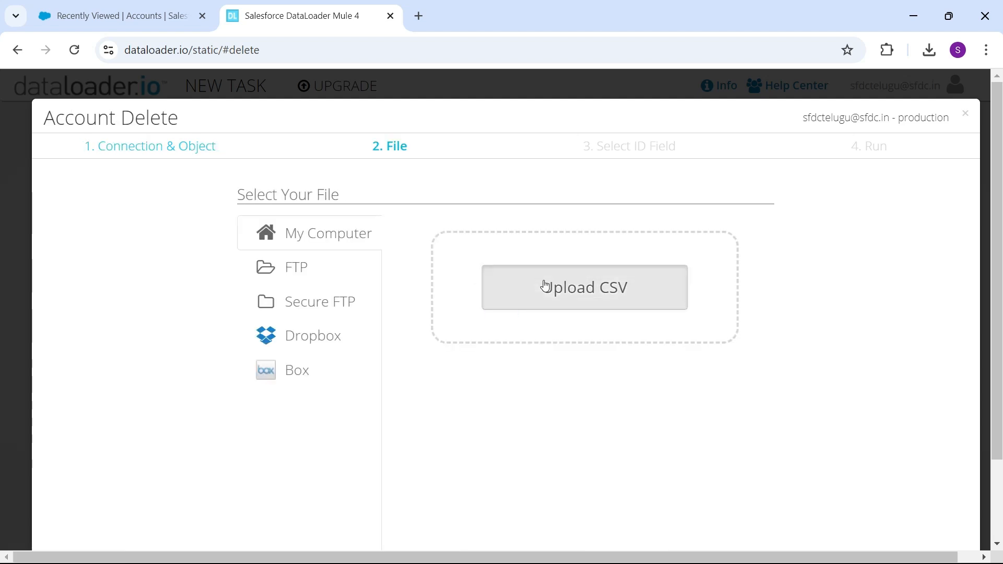
pyautogui.click(180, 222)
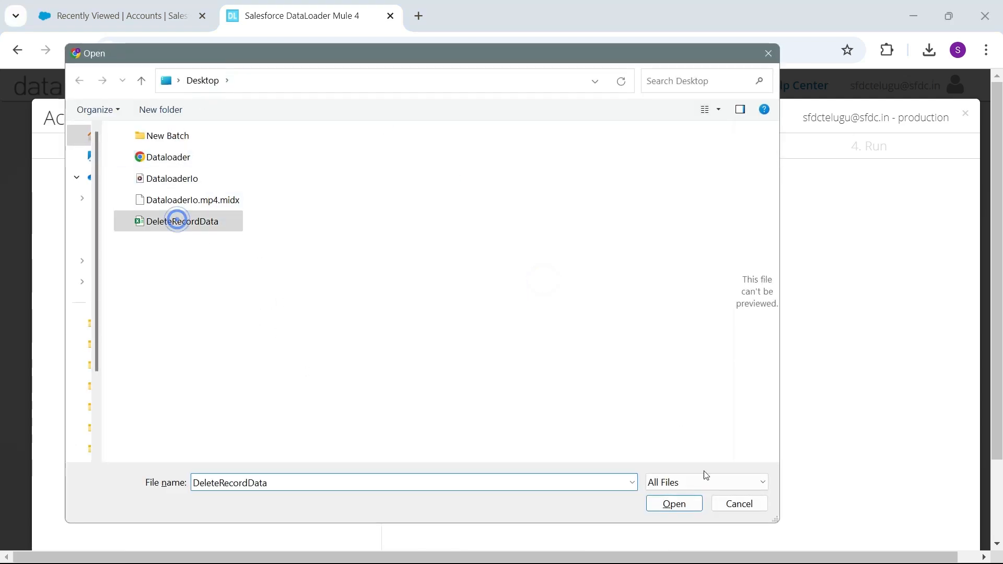
pyautogui.click(677, 505)
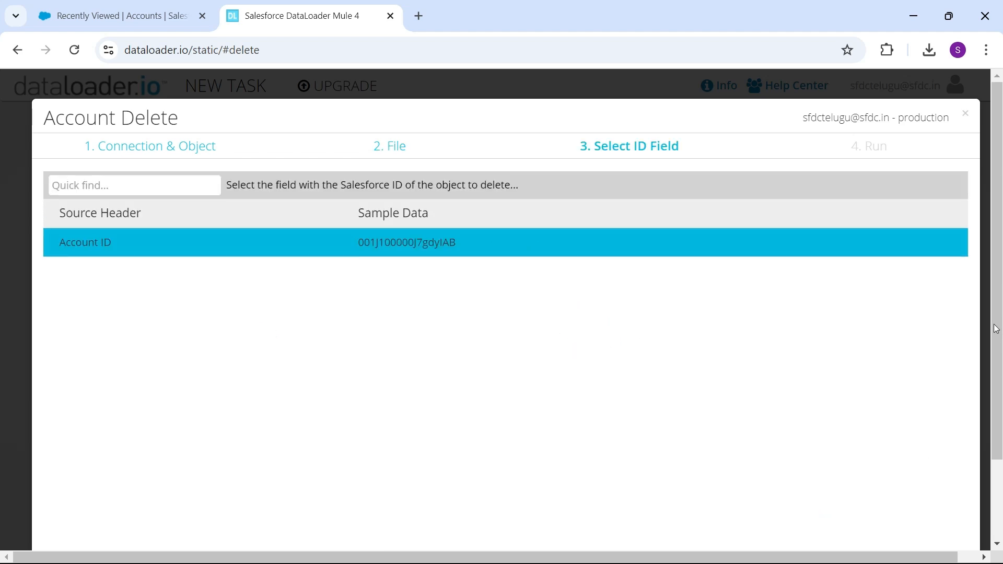
# - Accept Account ID as the ID field, enable sending the results by e-mail, and save and run the delete task, confirming the data change
pyautogui.scroll(-5, 996, 330)
pyautogui.click(949, 506)
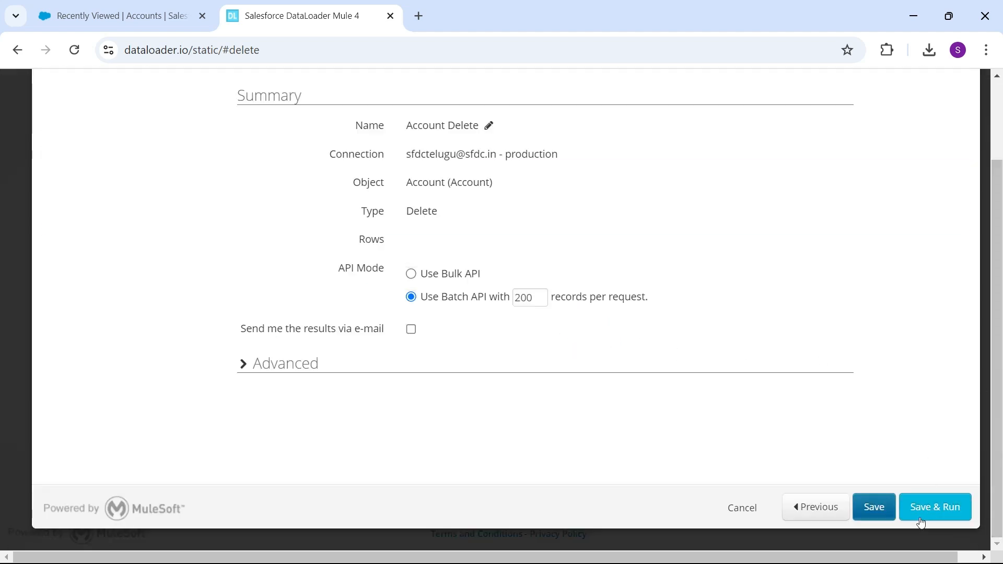
pyautogui.click(923, 506)
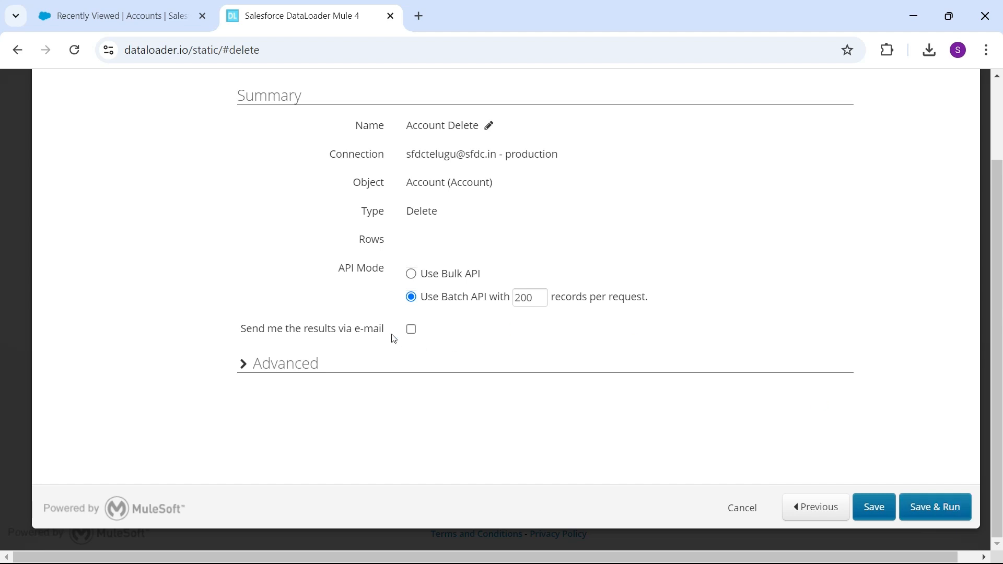
pyautogui.click(412, 330)
pyautogui.click(935, 504)
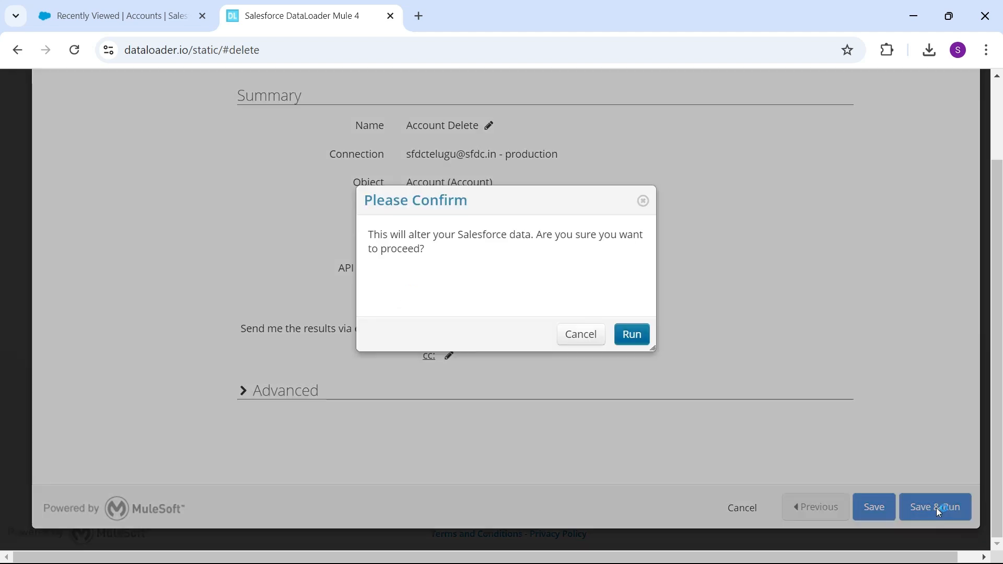
pyautogui.click(634, 332)
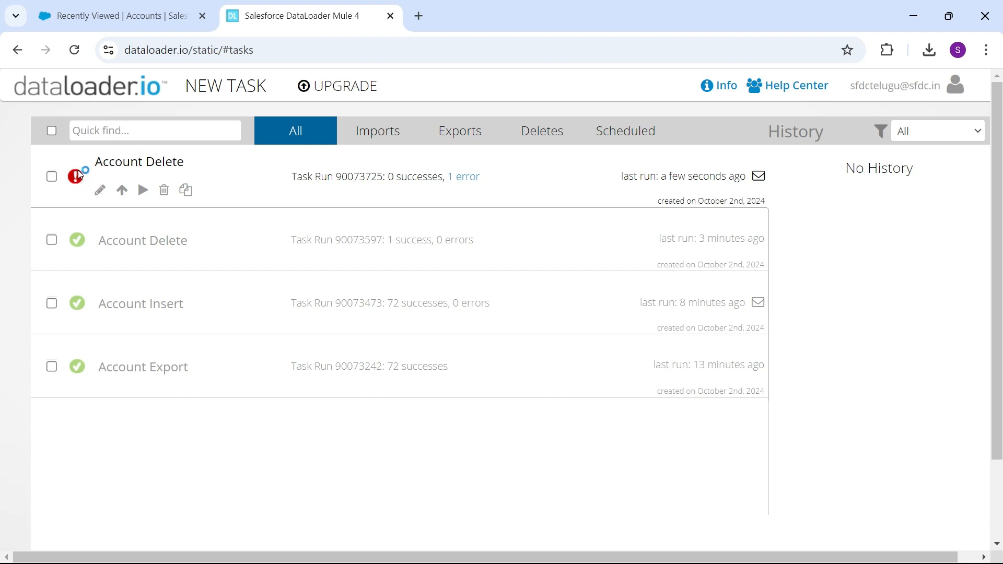
# - Download the error CSV of the latest Account Delete run, open it in Excel and fit the status column's width
pyautogui.doubleClick(462, 180)
pyautogui.click(495, 190)
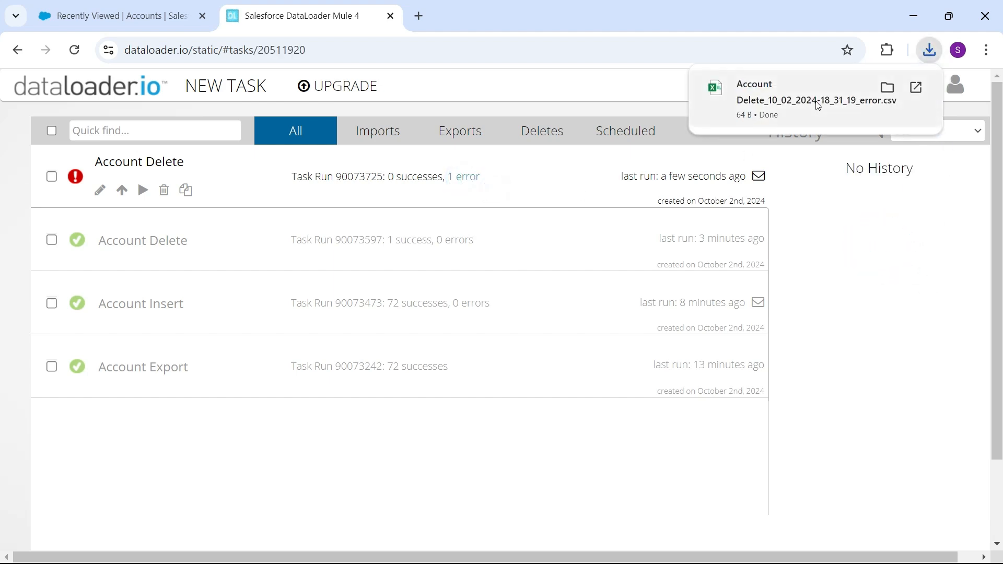
pyautogui.click(730, 94)
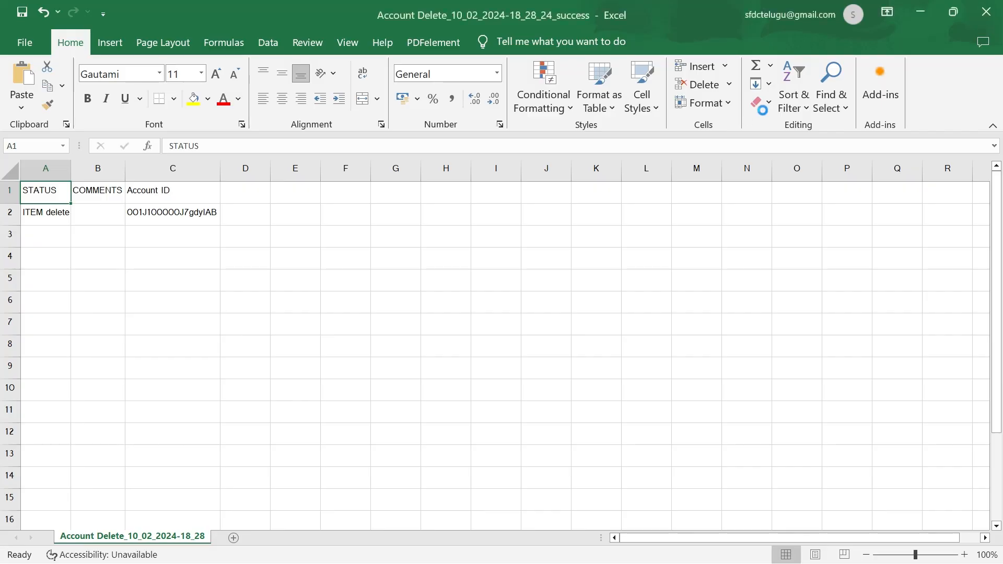
pyautogui.moveTo(70, 166); pyautogui.dragTo(70, 165)
pyautogui.doubleClick(71, 165)
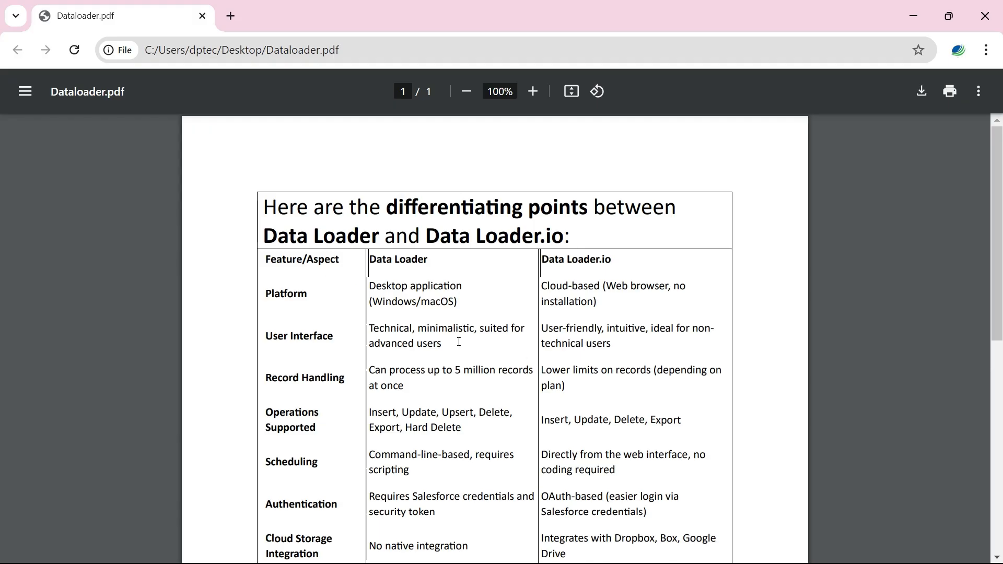
# - Read through the comparison table of Data Loader and Data Loader.io in Dataloader.pdf
pyautogui.moveTo(999, 163); pyautogui.dragTo(1000, 217)
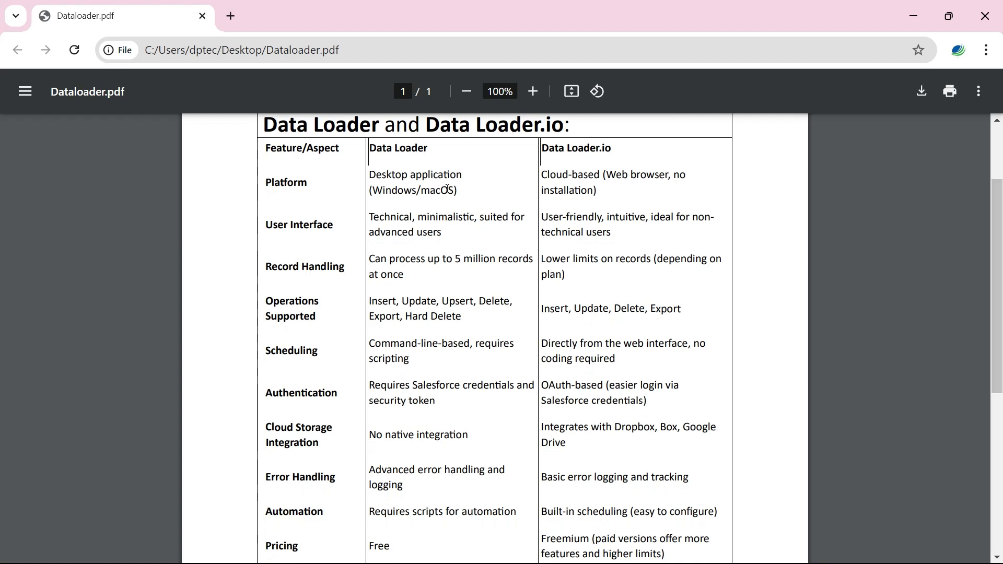